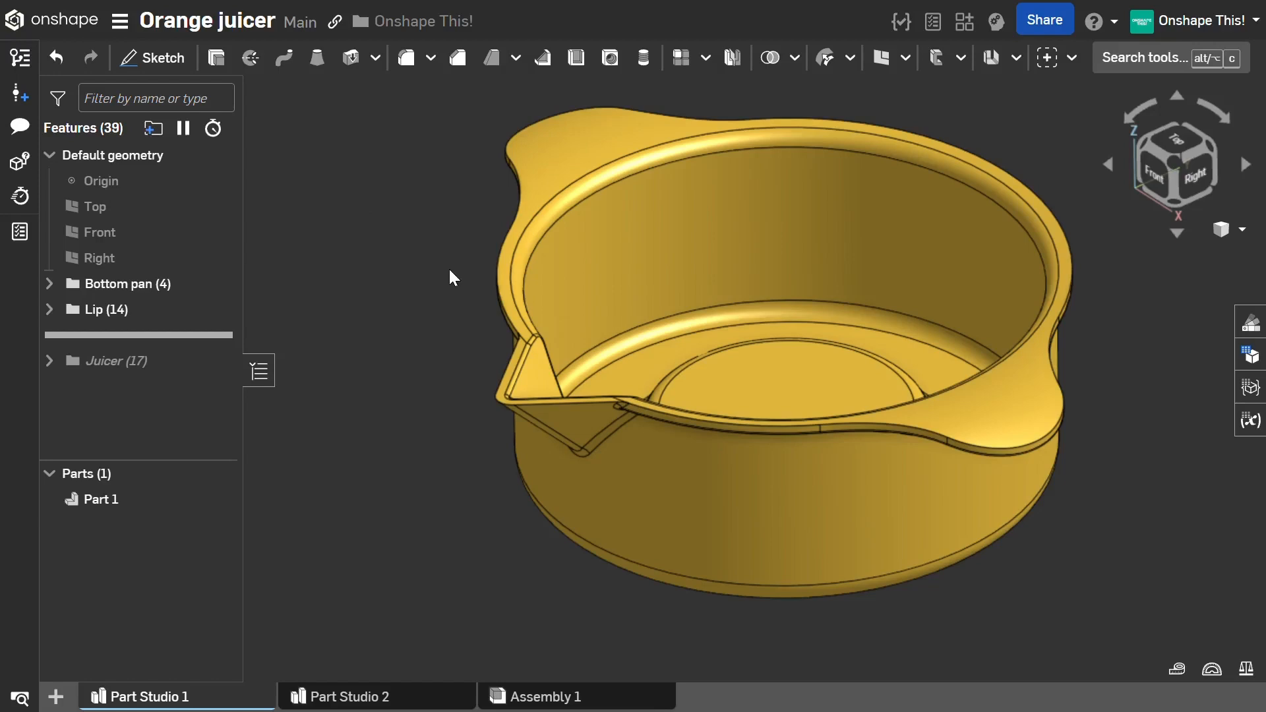
Step: Examine the pouring lip on the pan's rim from the front, above, below and inside
right_click_drag(442, 253, 499, 188)
scroll(829, 128, "up", 5)
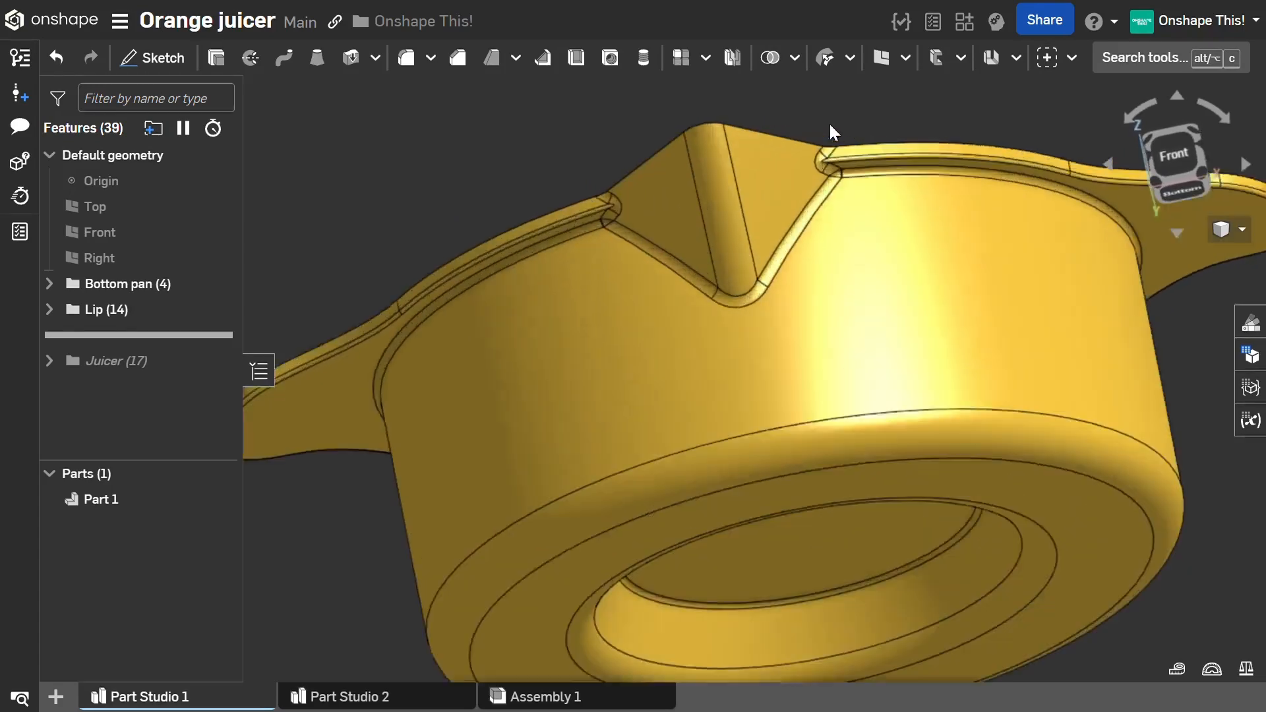
right_click_drag(749, 215, 731, 303)
scroll(489, 359, "down", 5)
right_click_drag(489, 368, 552, 373)
scroll(602, 334, "up", 5)
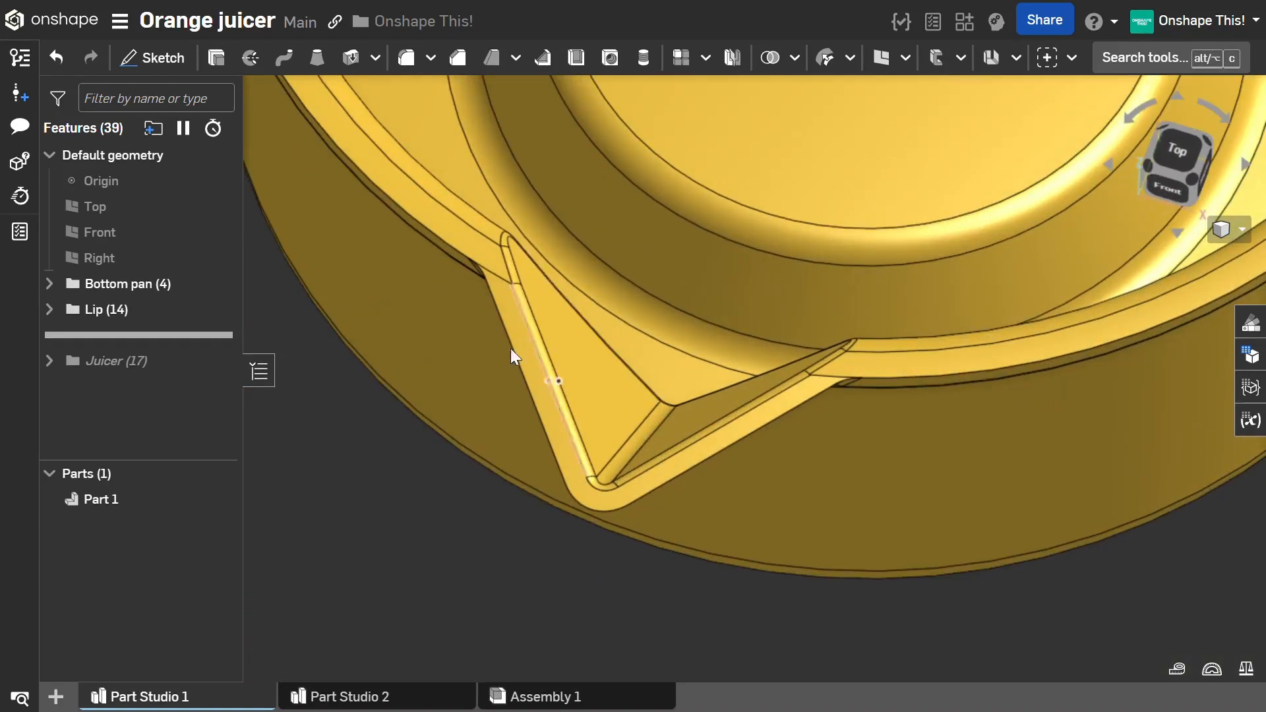
scroll(404, 500, "down", 5)
right_click_drag(508, 480, 534, 370)
scroll(509, 455, "up", 2)
scroll(510, 455, "down", 3)
scroll(558, 373, "up", 3)
scroll(558, 370, "down", 3)
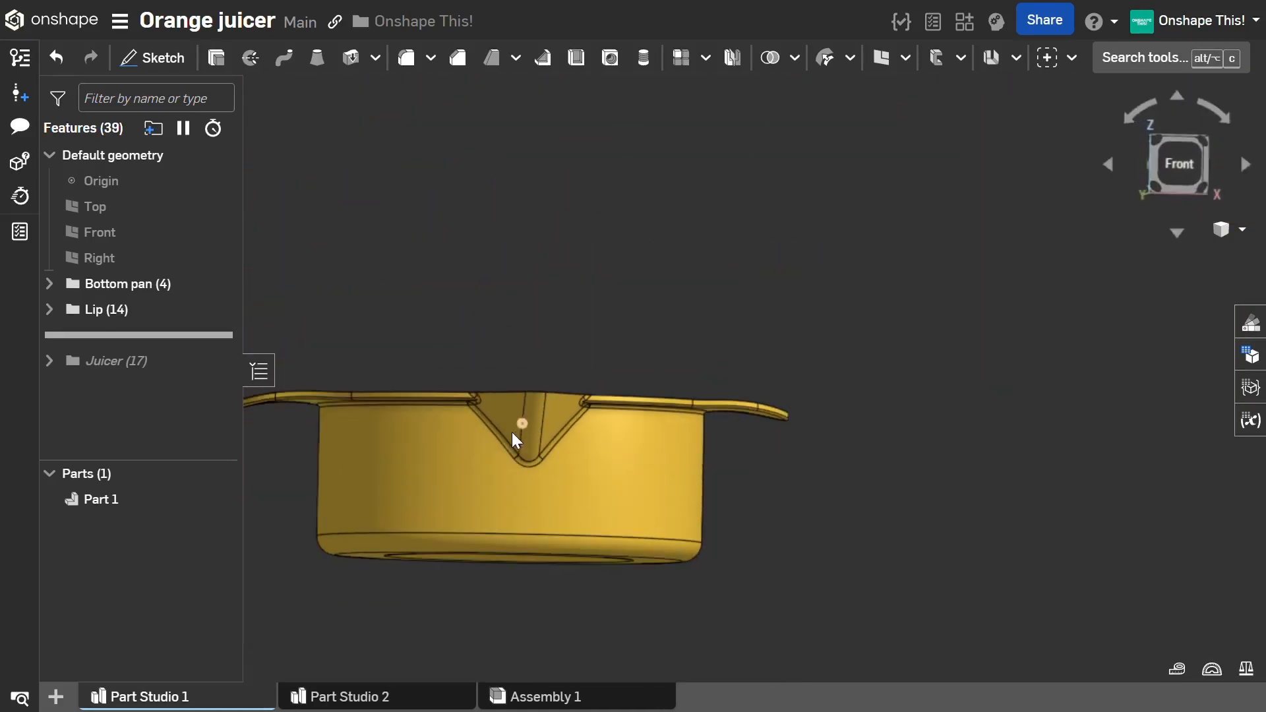
scroll(514, 433, "up", 4)
middle_click_drag(512, 422, 603, 403)
right_click_drag(606, 401, 535, 435)
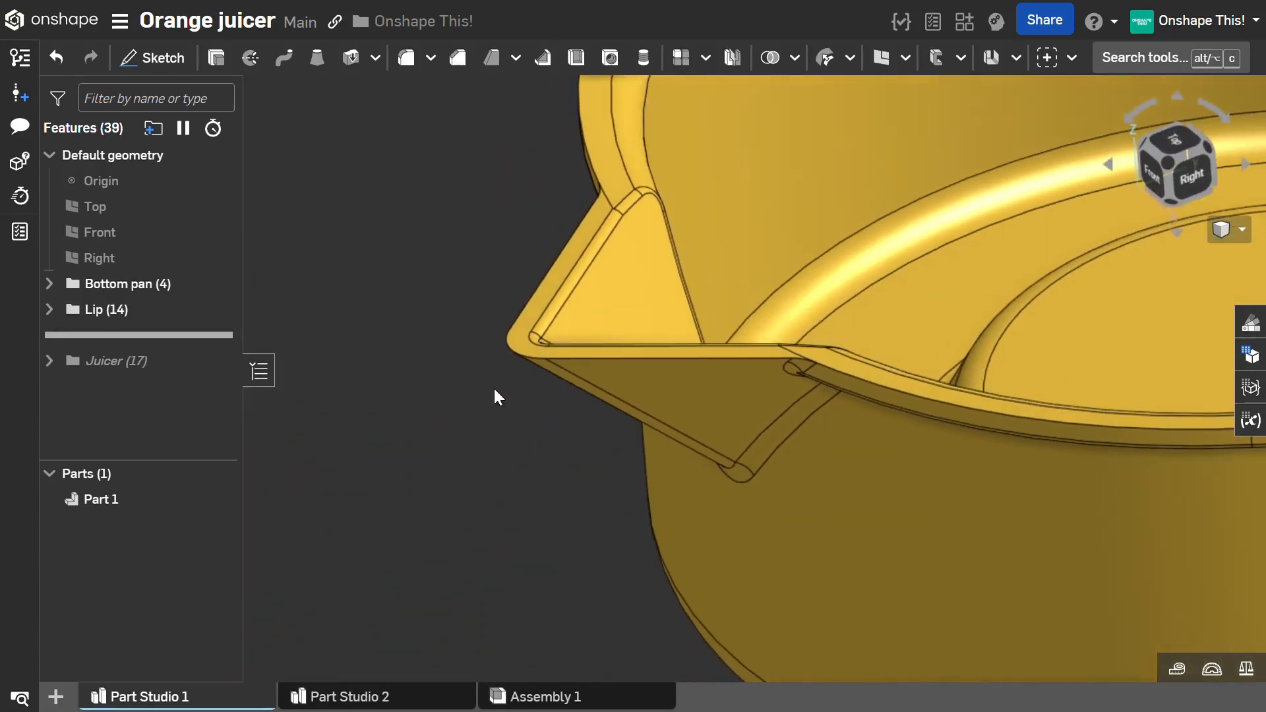
scroll(501, 393, "down", 2)
scroll(605, 393, "up", 3)
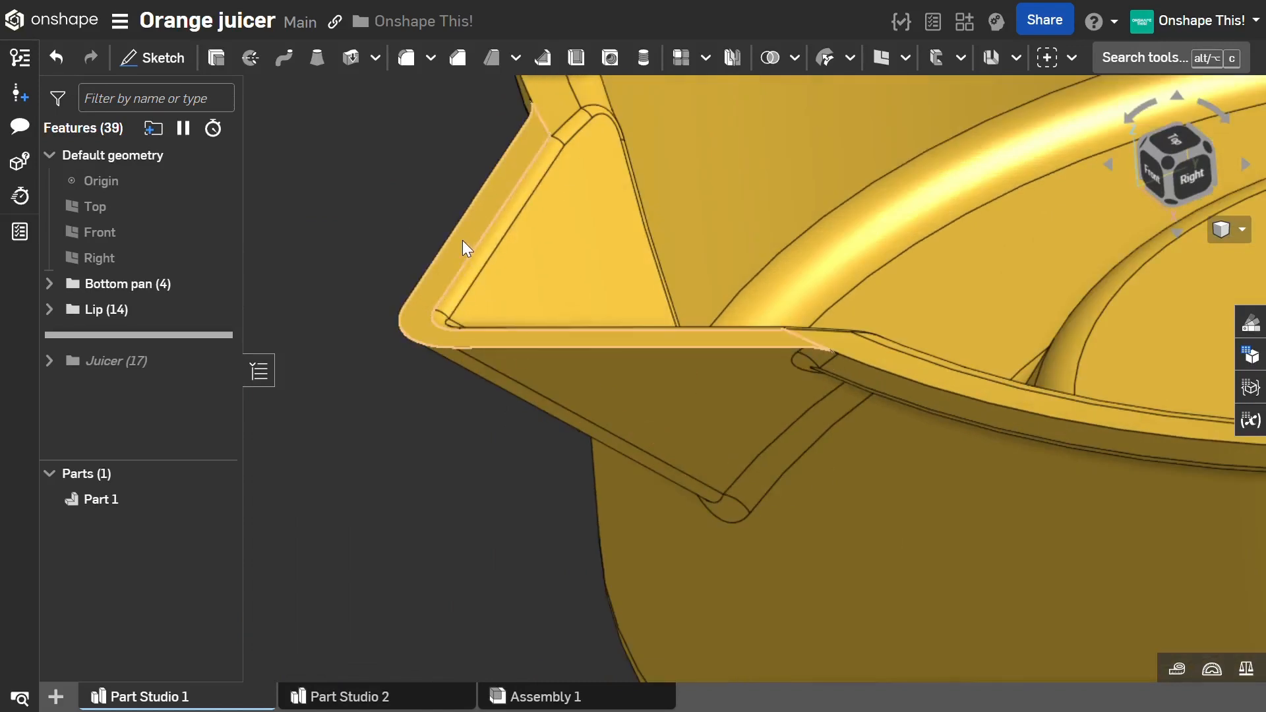
scroll(462, 240, "down", 4)
right_click_drag(530, 315, 515, 340)
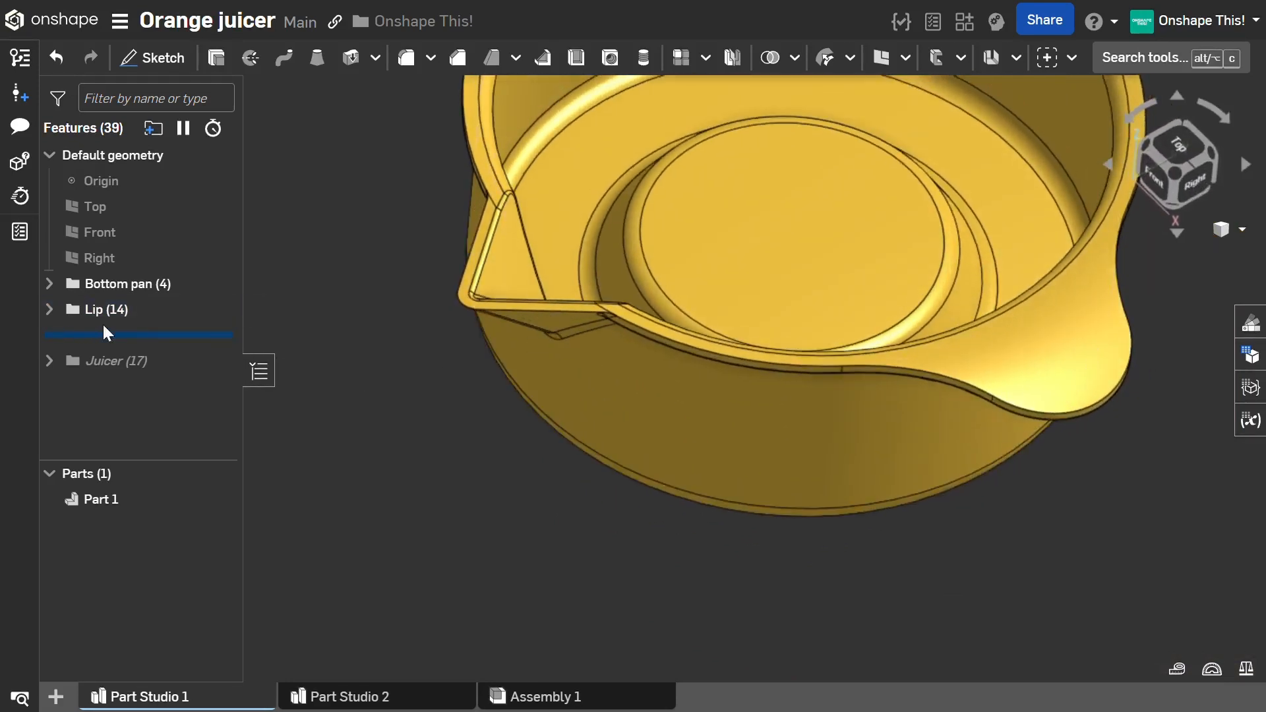
Step: Suppress the Lip feature folder and roll the model back to just after the Bottom pan folder
right_click(133, 308)
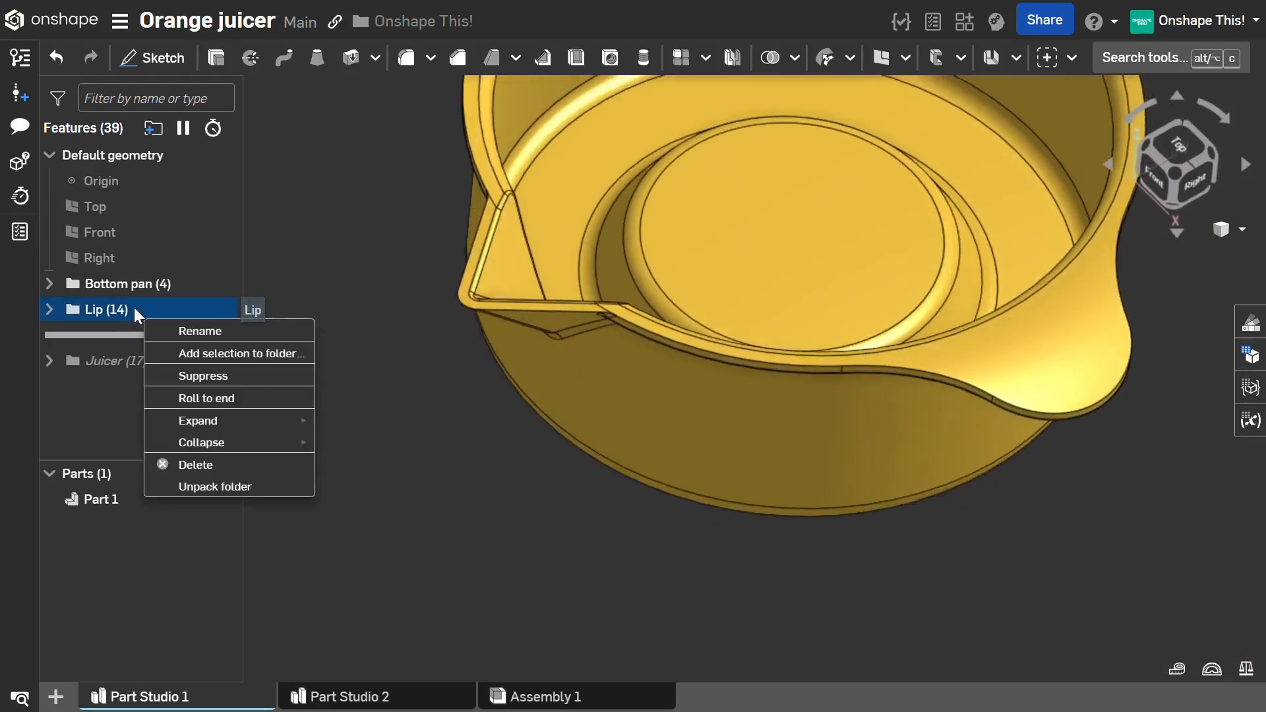
left_click(203, 383)
left_click_drag(209, 335, 217, 308)
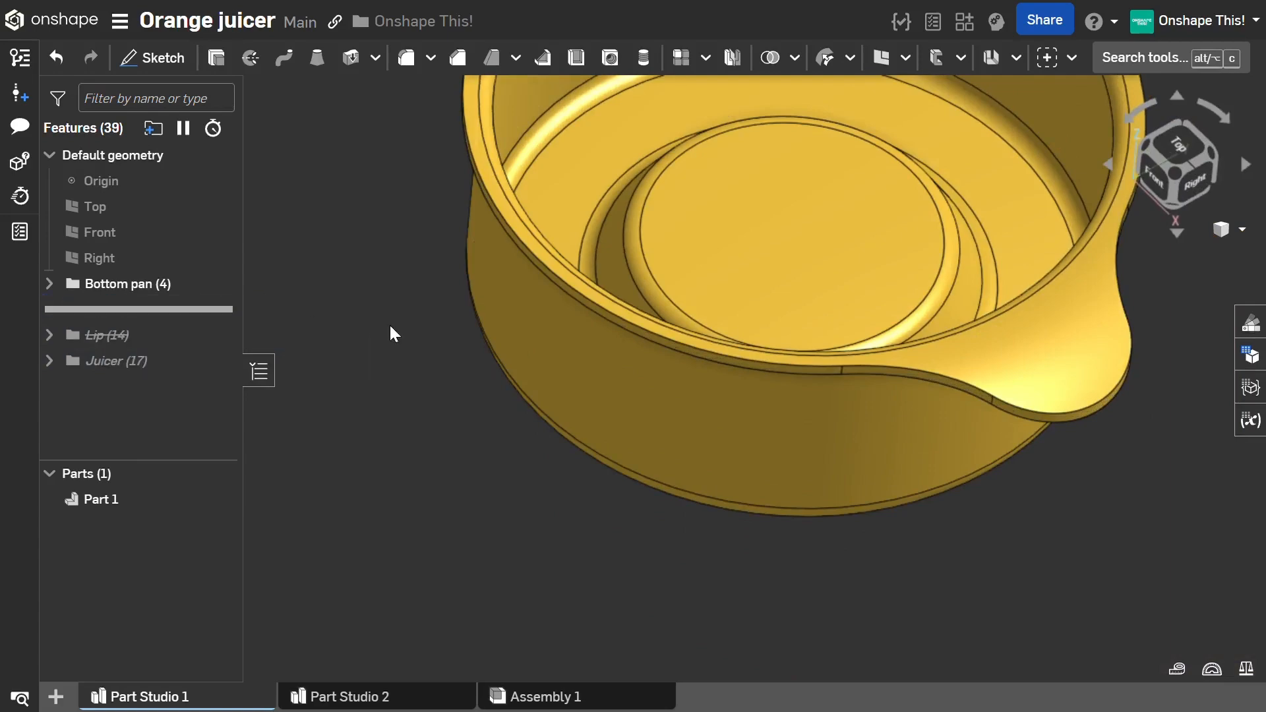
Step: Examine the pan body, its rim and its two handles without the pouring lip
right_click_drag(446, 355, 483, 378)
scroll(520, 416, "down", 1)
right_click_drag(520, 416, 519, 390)
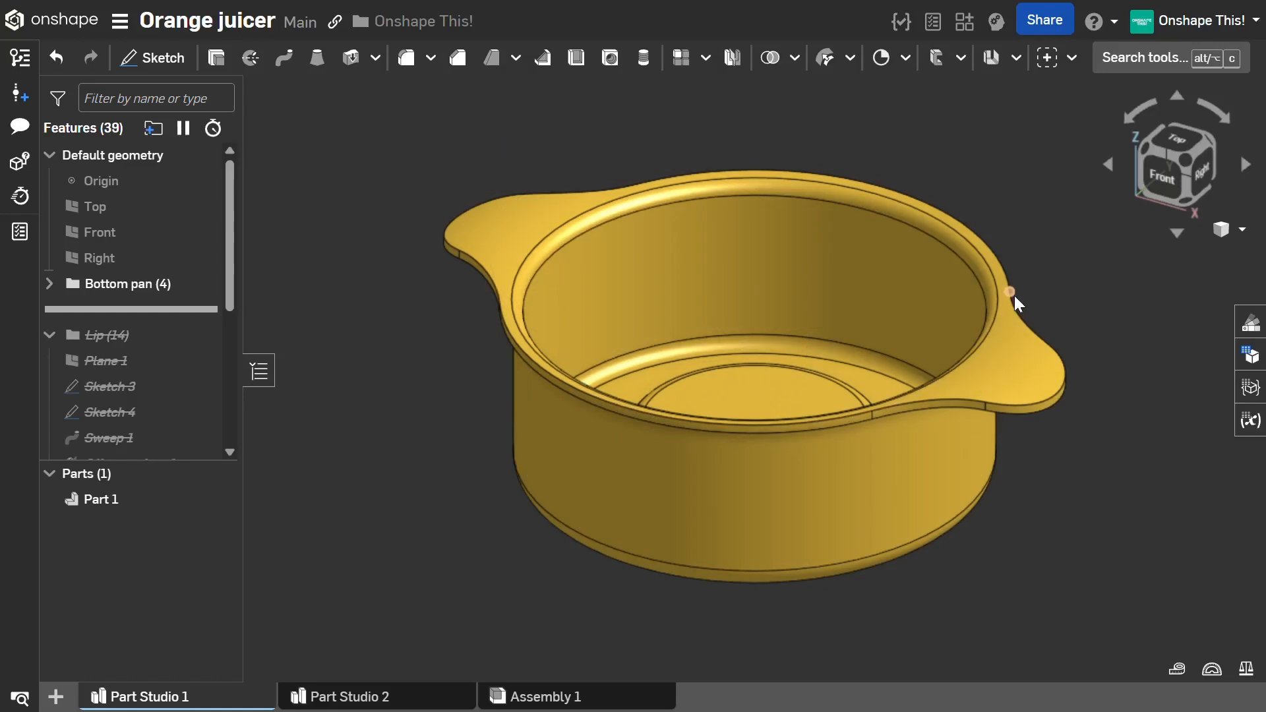
scroll(1014, 296, "up", 2)
scroll(989, 303, "down", 2)
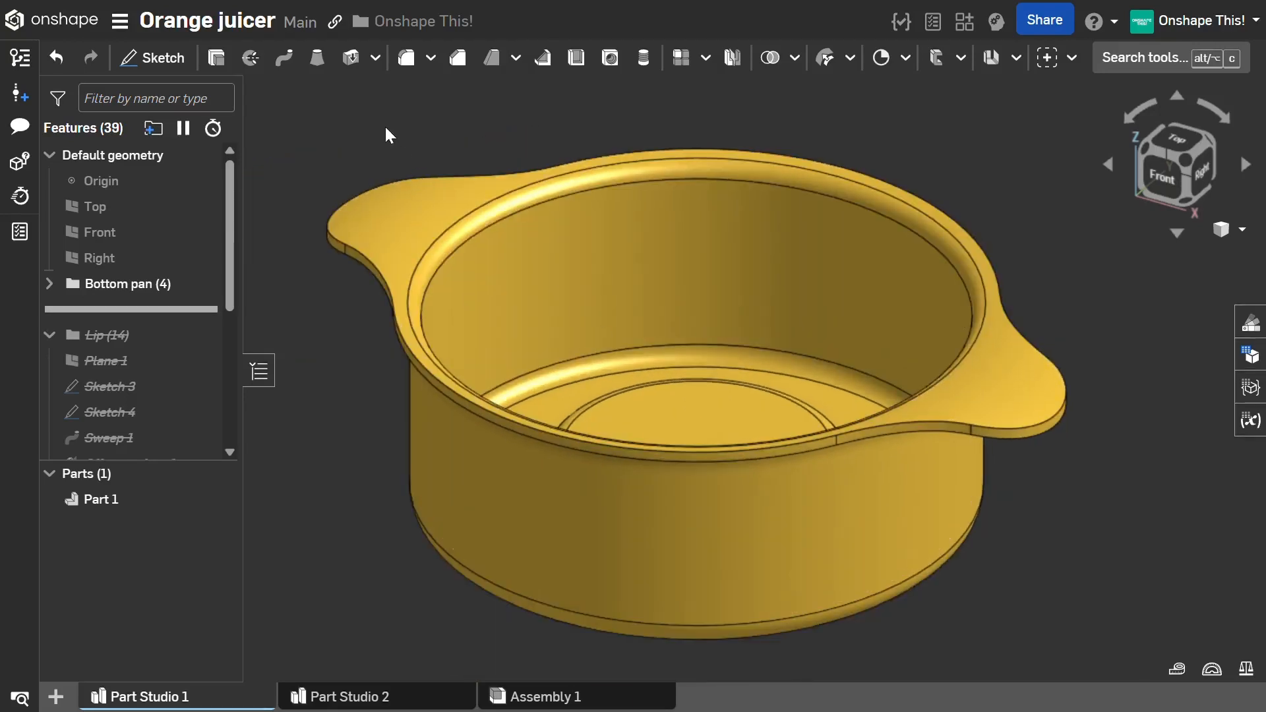
right_click_drag(306, 318, 307, 287)
right_click_drag(407, 362, 400, 389)
scroll(400, 389, "down", 3)
scroll(427, 207, "up", 2)
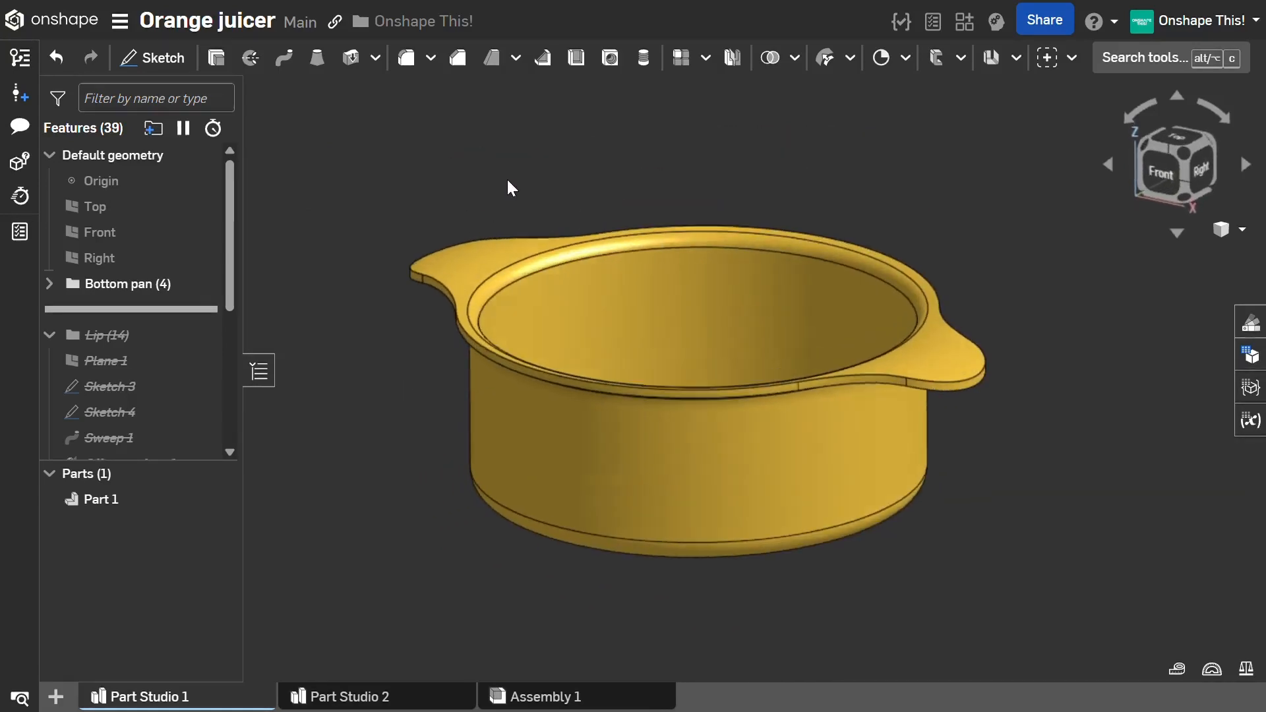
Step: Create a three-point plane through two points on the pan's rim edge and a rim vertex beside a handle, with the normal flipped
left_click(906, 58)
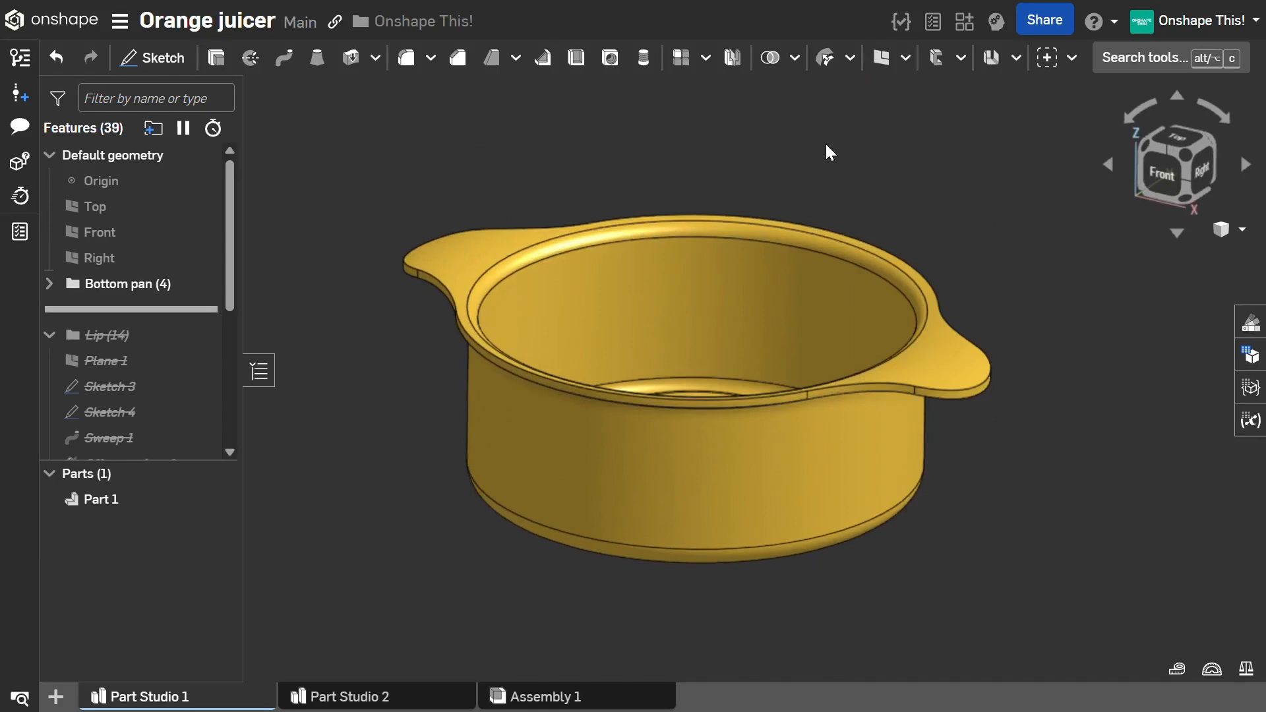
left_click(912, 90)
left_click(228, 188)
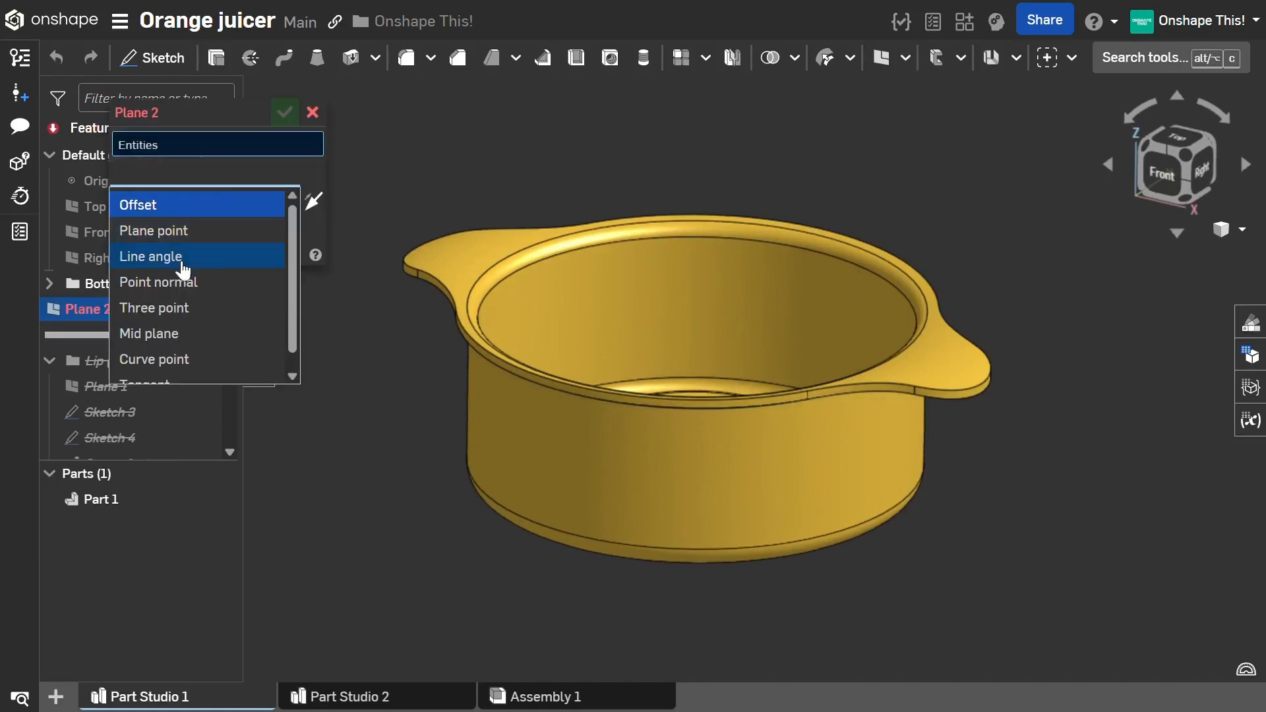
left_click(174, 309)
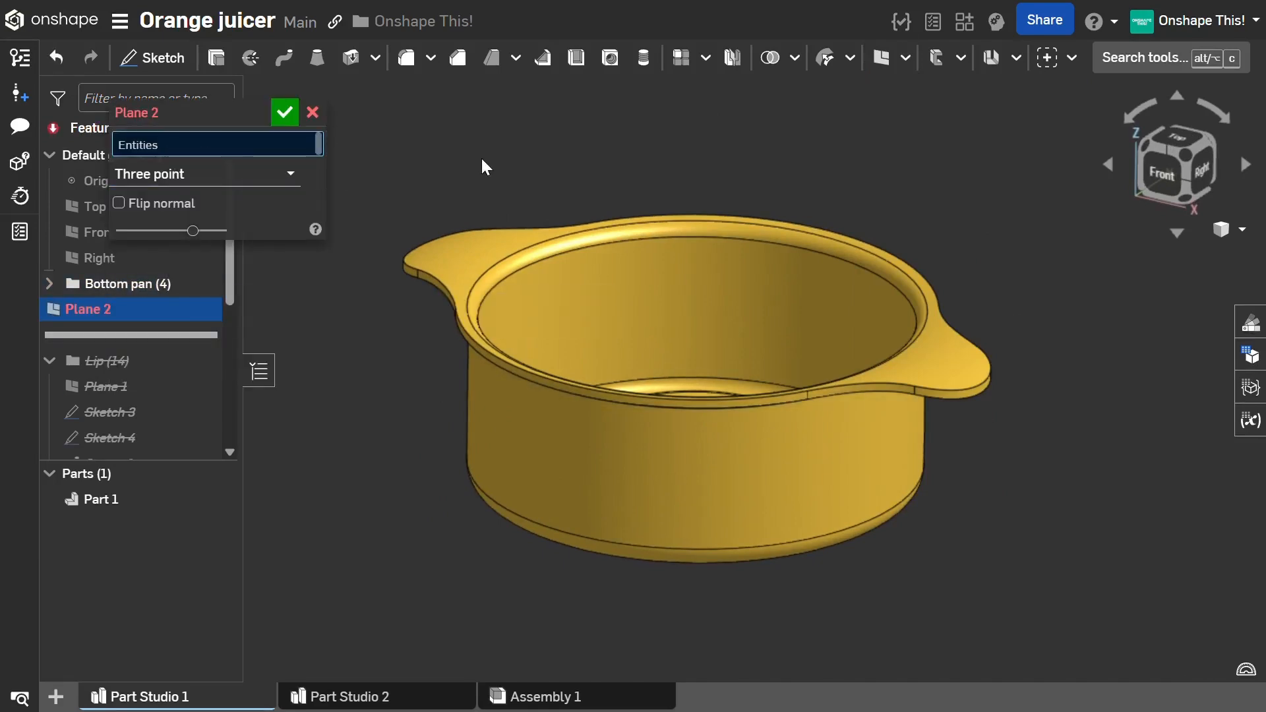
right_click_drag(453, 303, 471, 363)
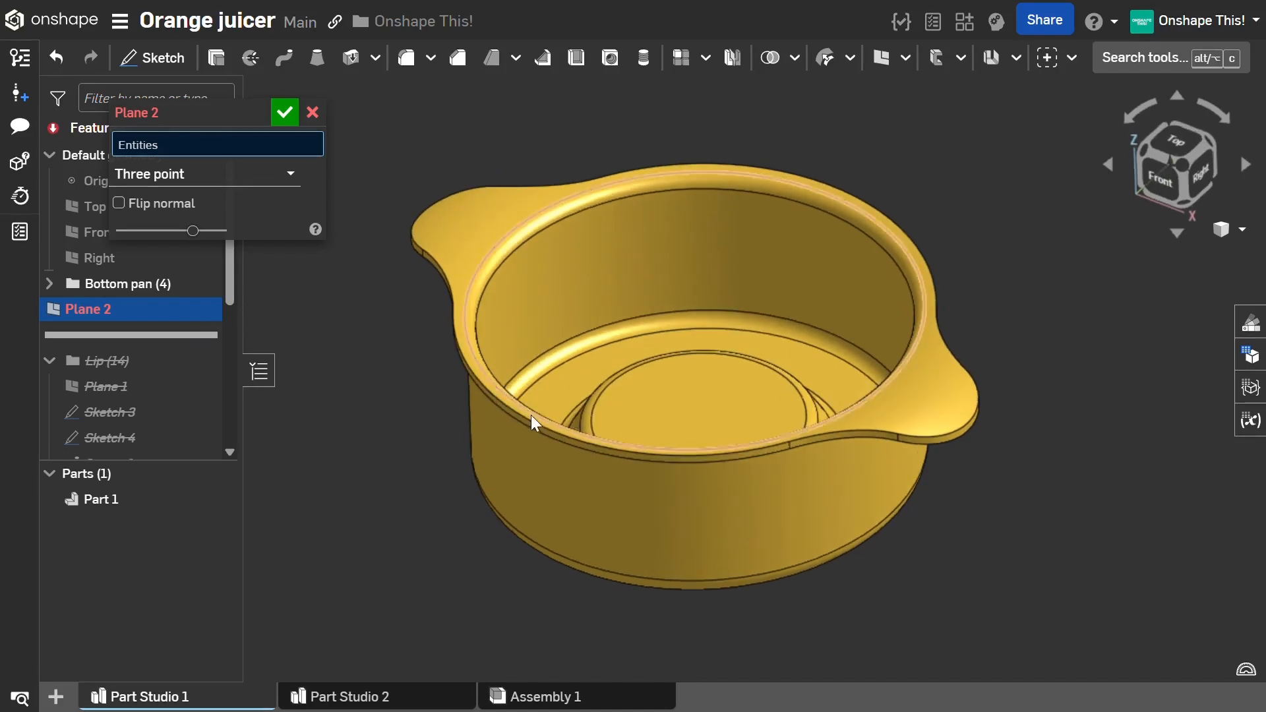
left_click(557, 433)
left_click(841, 191)
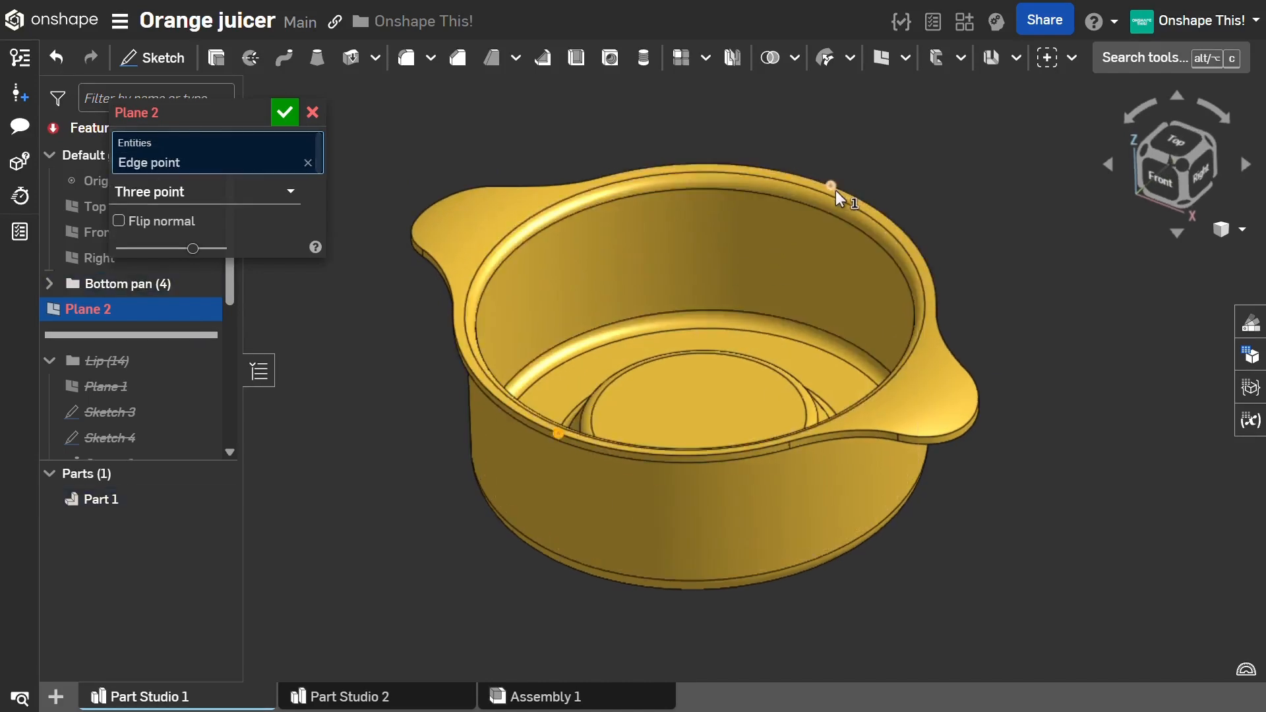
left_click(453, 313)
right_click_drag(937, 203, 873, 177)
right_click_drag(684, 211, 422, 298)
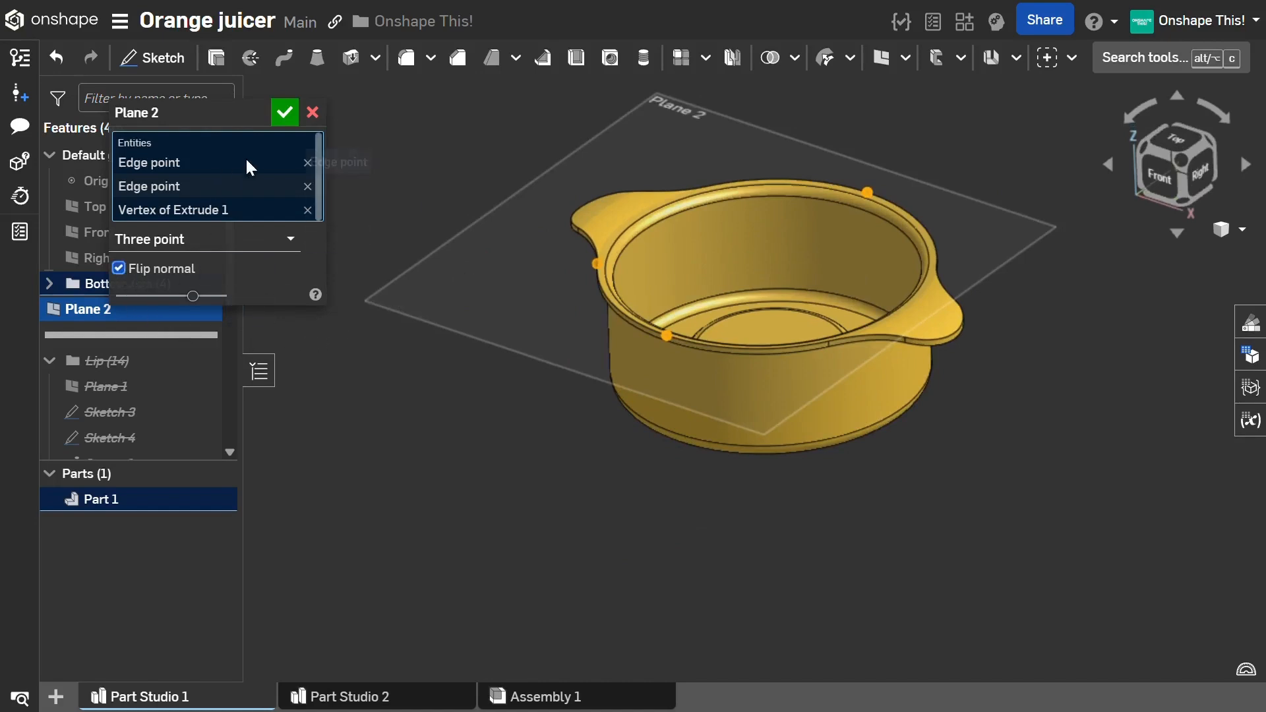
left_click(285, 111)
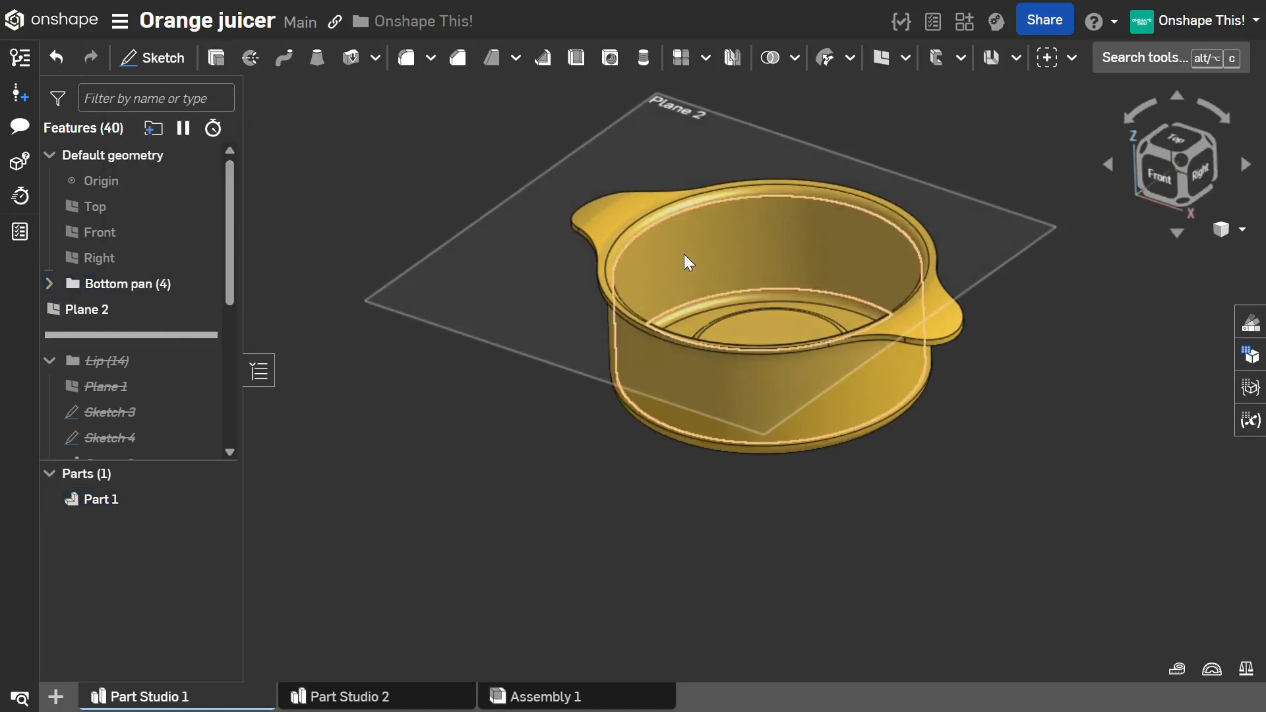
Step: Start a new sketch on the three-point plane at the pan's rim
right_click_drag(714, 342, 631, 191)
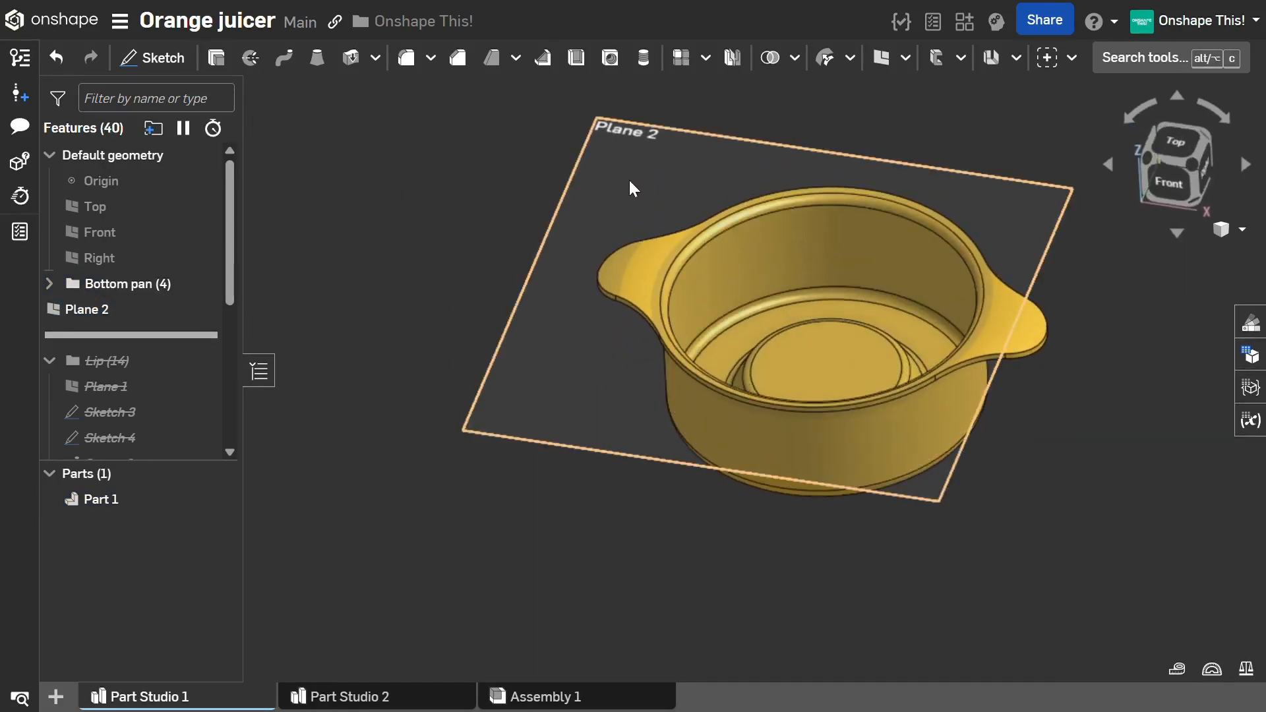
left_click(629, 180)
key("s")
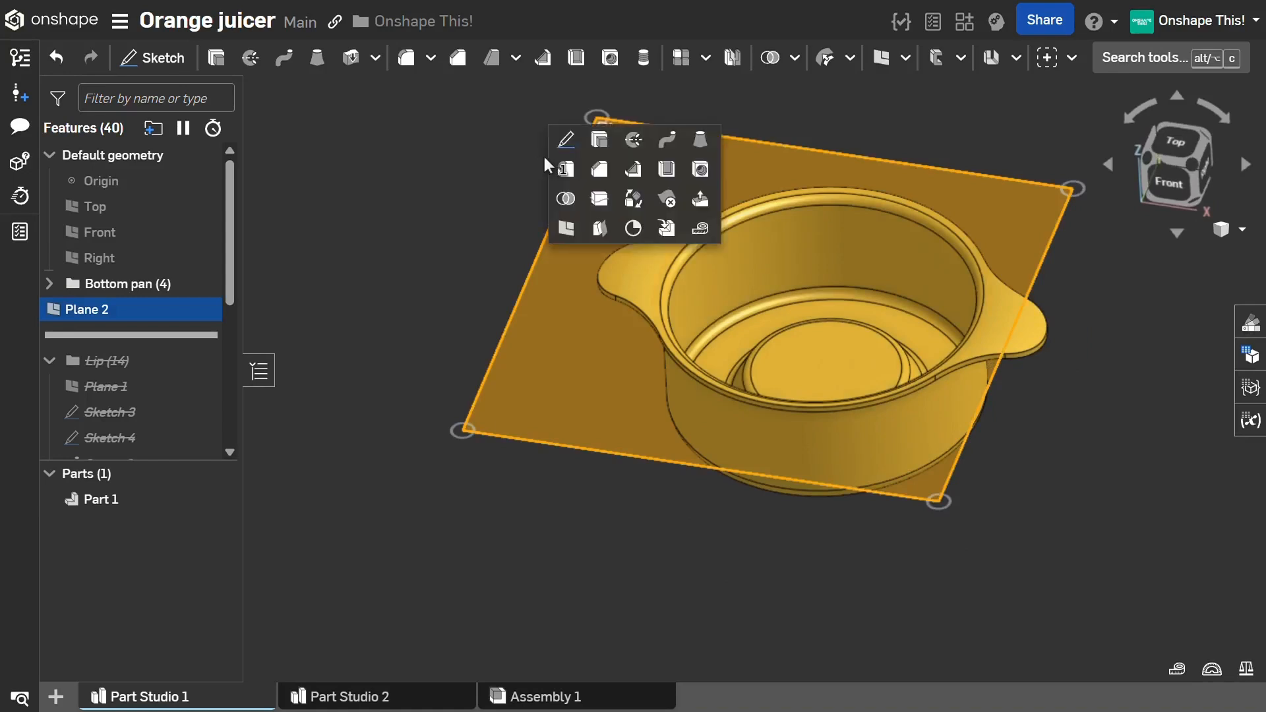
left_click(568, 142)
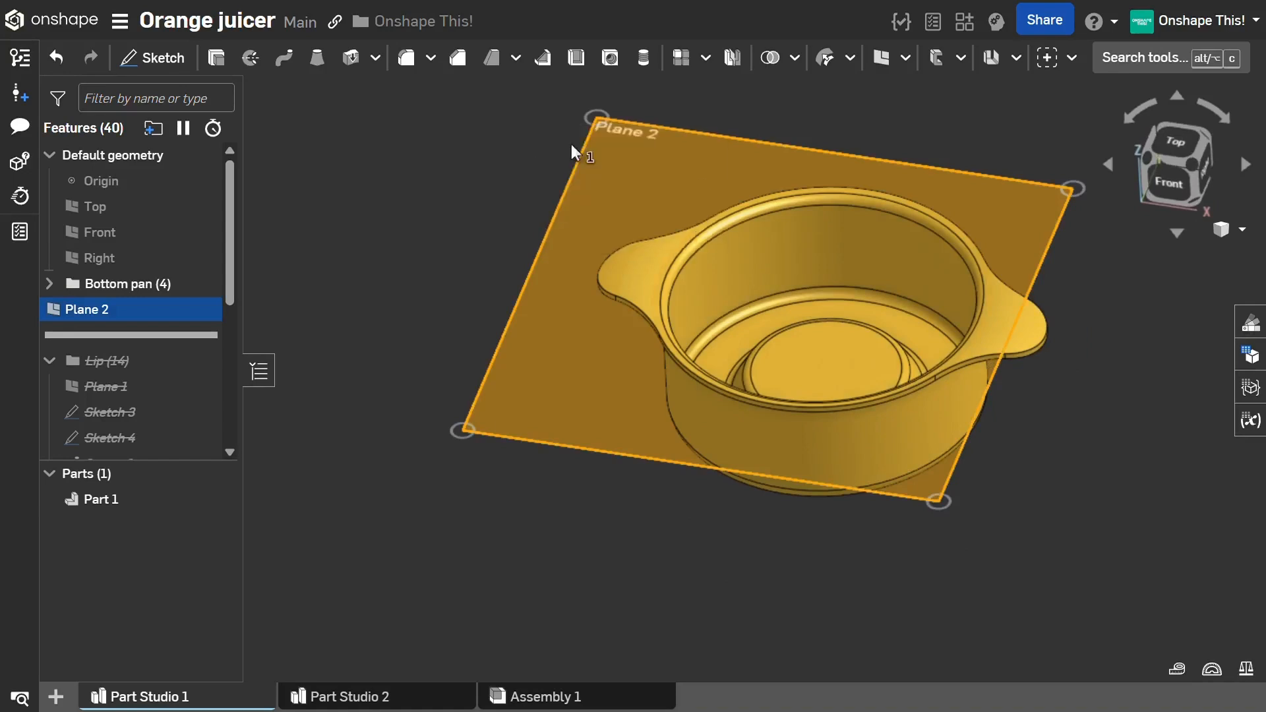
key("n")
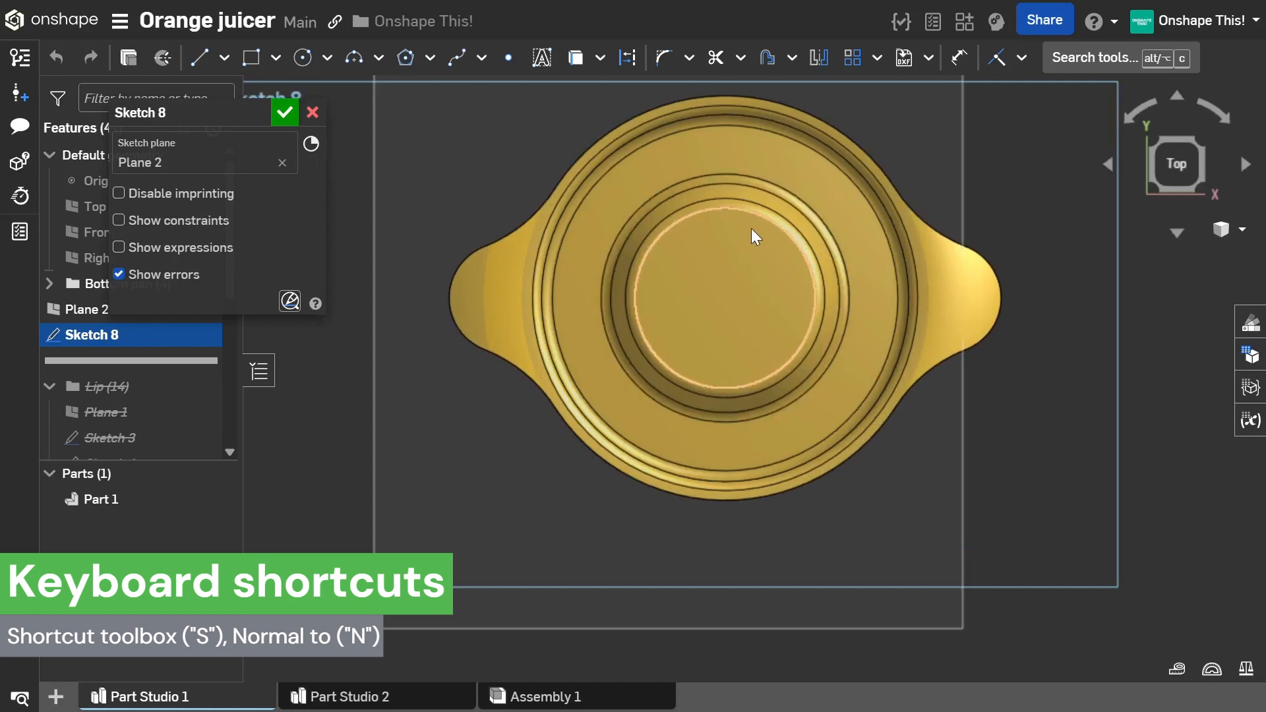
Step: Project the circular edge of the pan's rim into the sketch and convert it to construction geometry
scroll(620, 141, "up", 3)
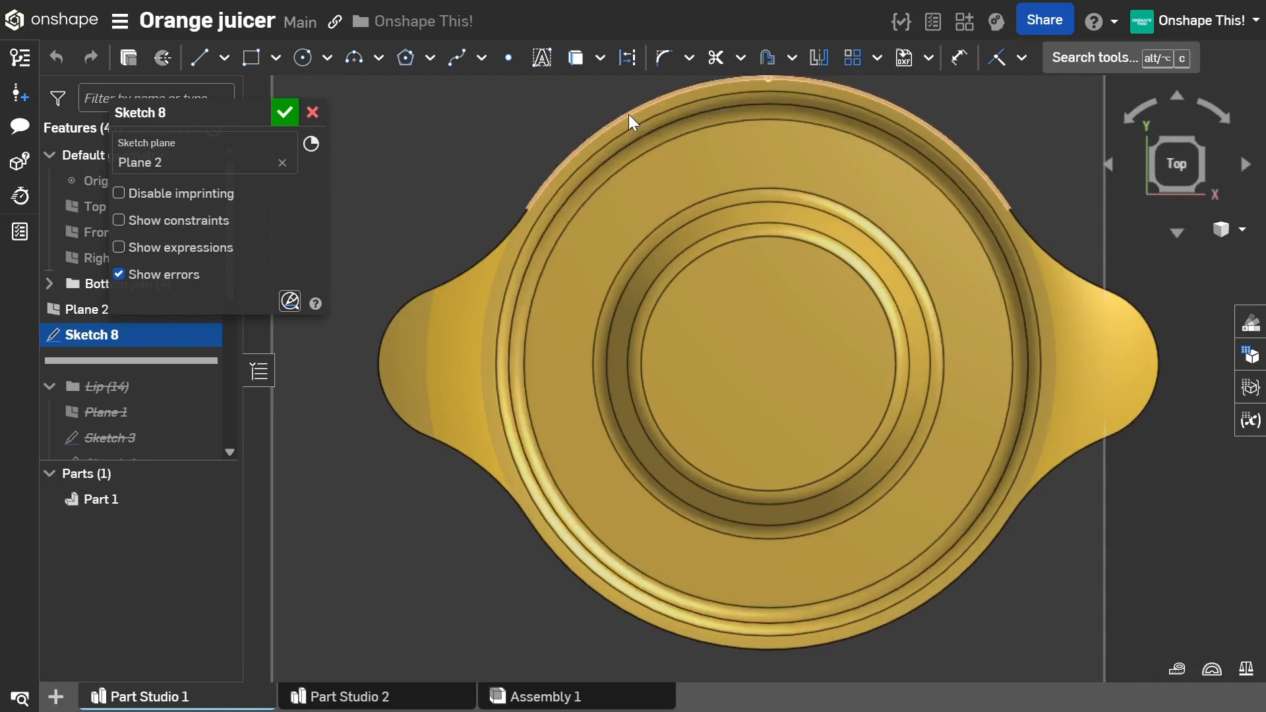
key("u")
left_click(596, 170)
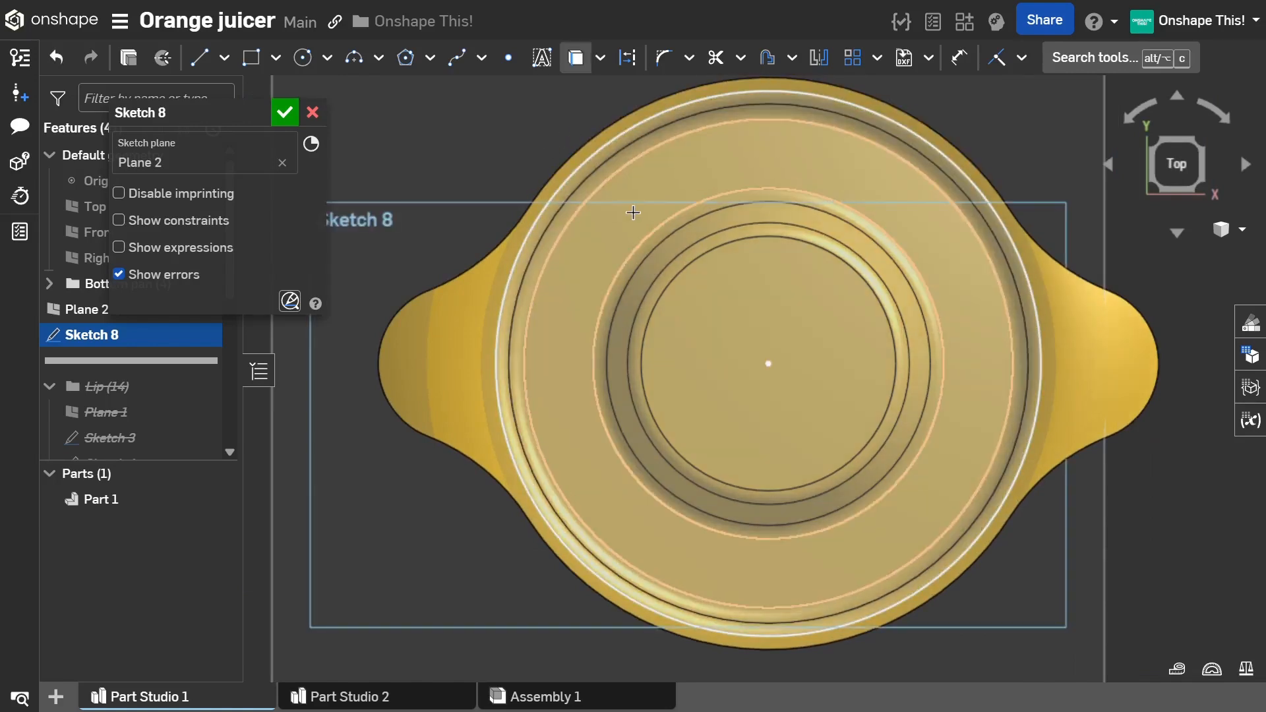
key("Escape")
left_click(565, 181)
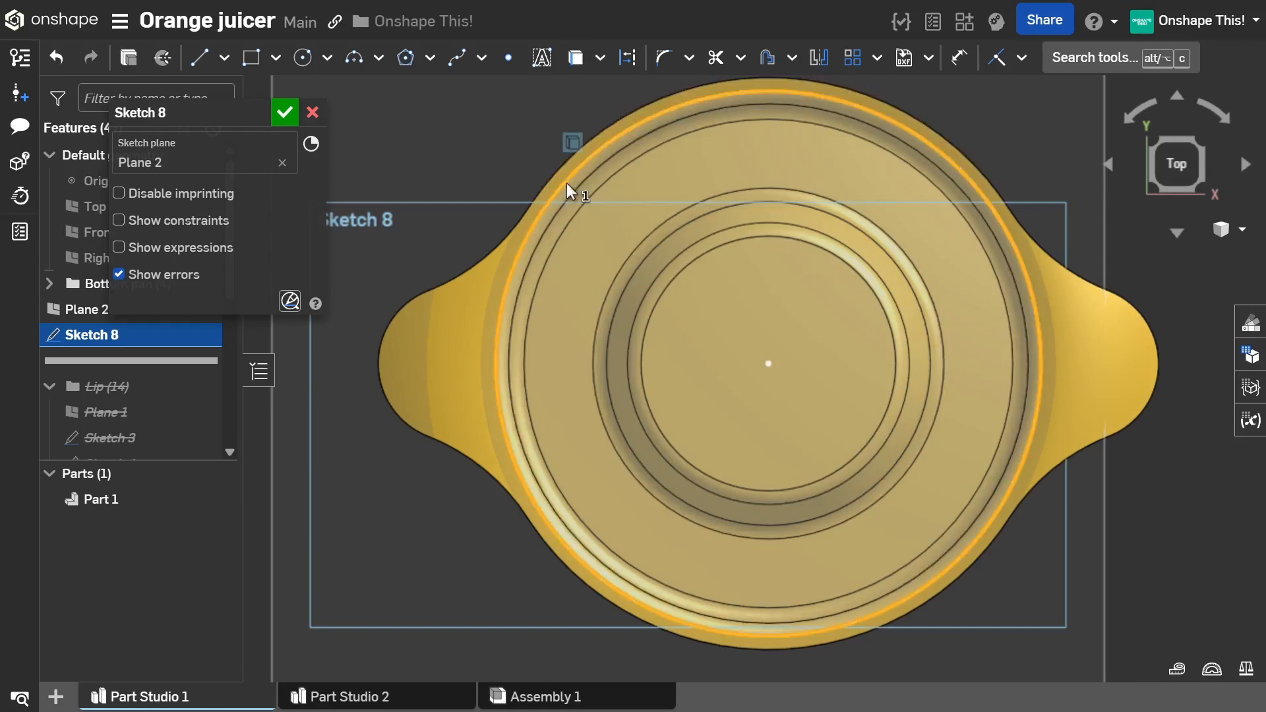
key("q")
scroll(501, 166, "down", 4)
key("Escape")
scroll(710, 282, "up", 1)
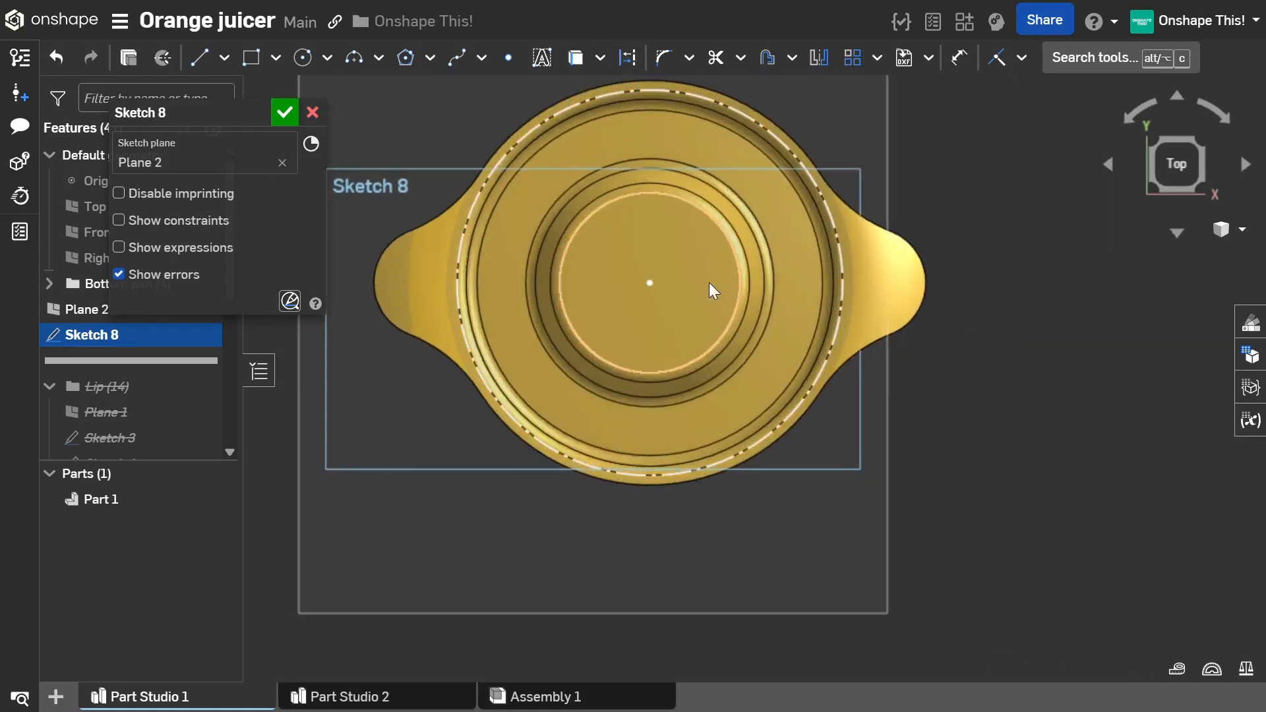
Step: Sketch a circle centered on the pan with a diameter of 95
key("c")
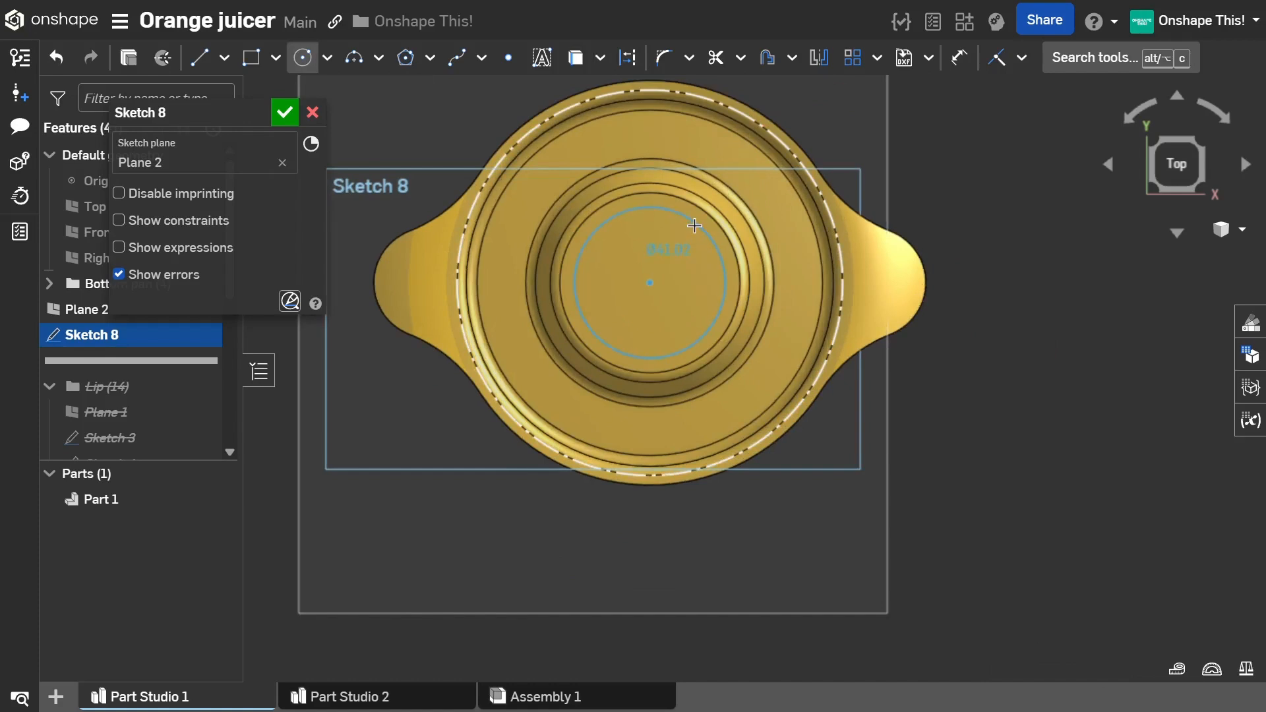
left_click(695, 226)
type("95")
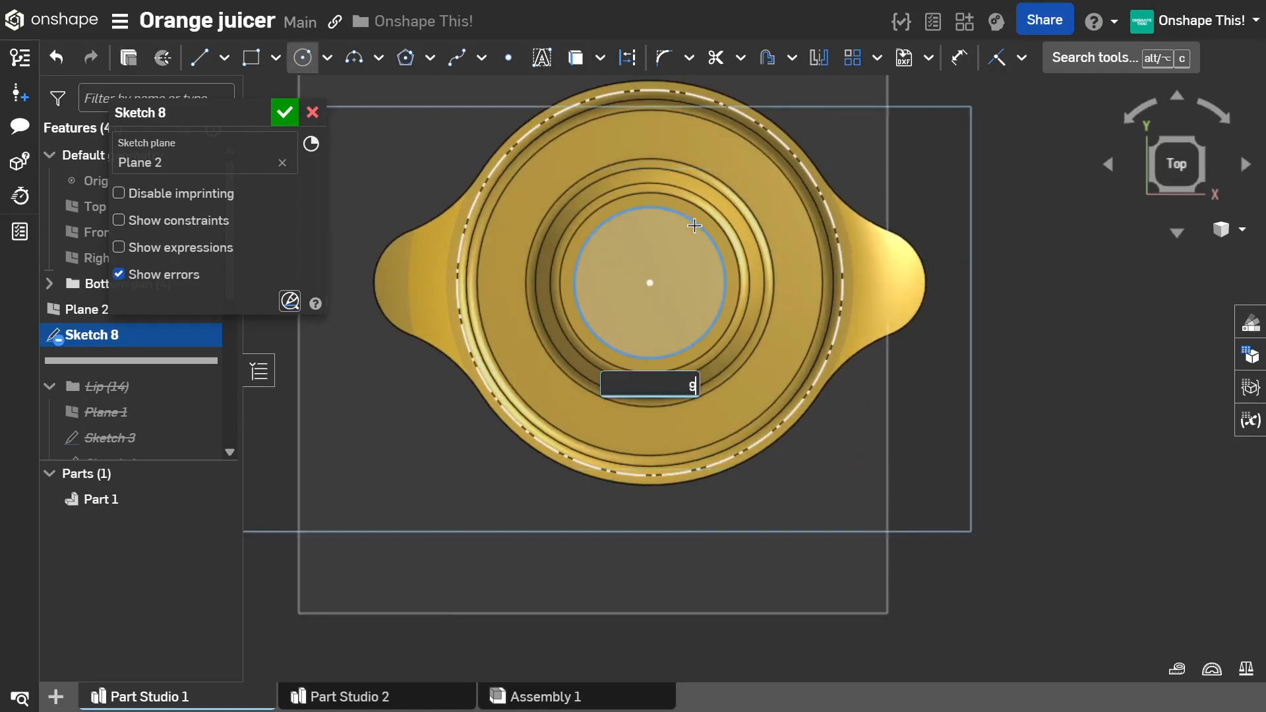
key("Return")
scroll(679, 238, "down", 2)
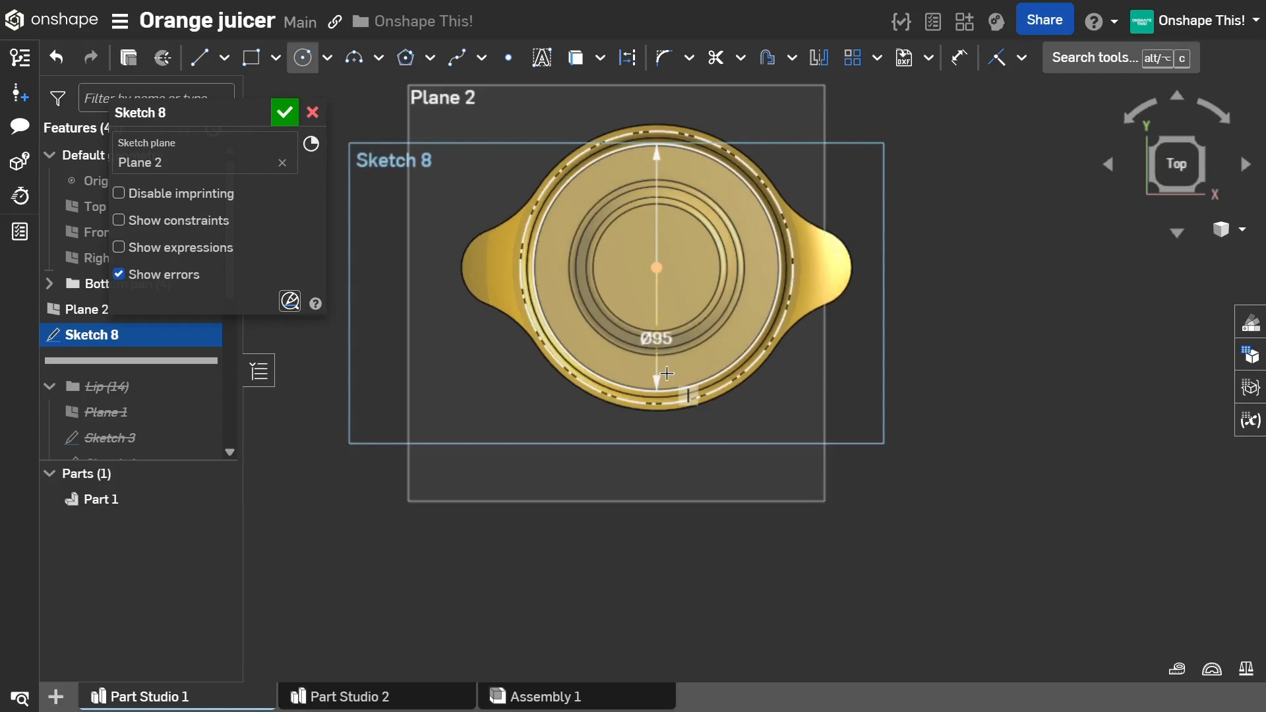
scroll(637, 389, "up", 2)
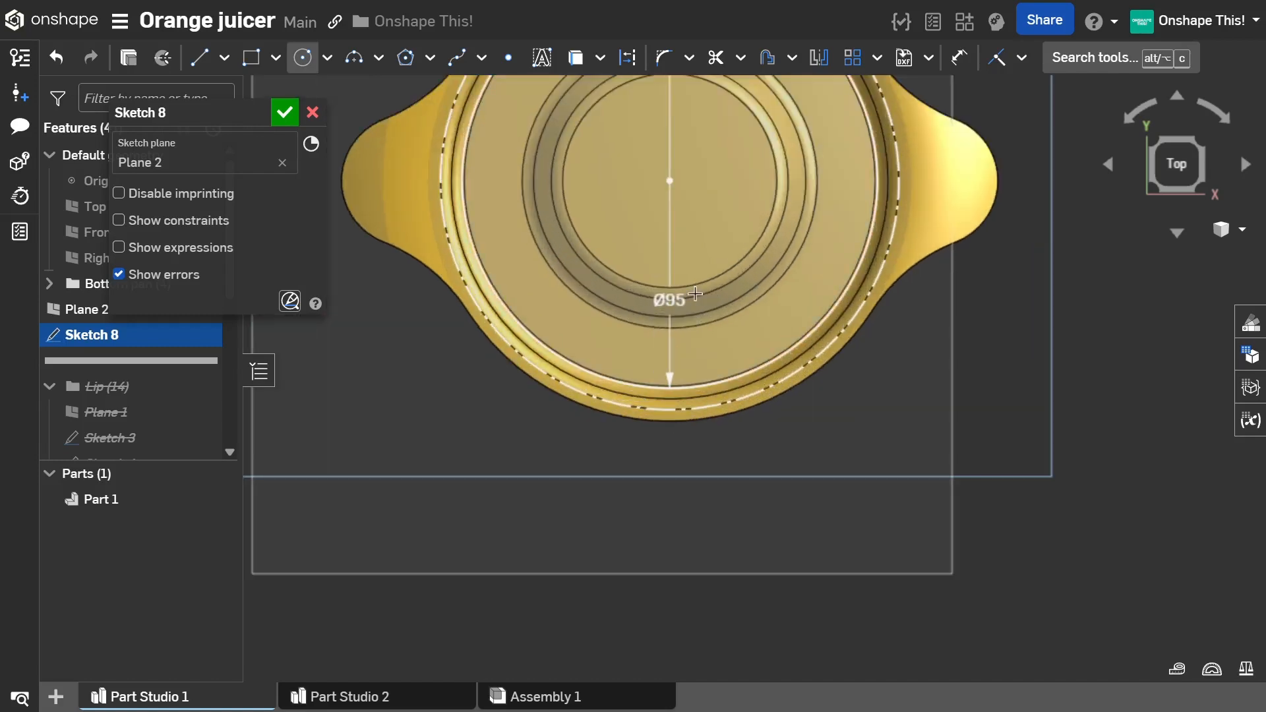
Step: Draw a vertical construction line about 55 long from the circle's center to the front outer edge of the rim
key("l")
left_click(680, 192)
scroll(679, 438, "up", 2)
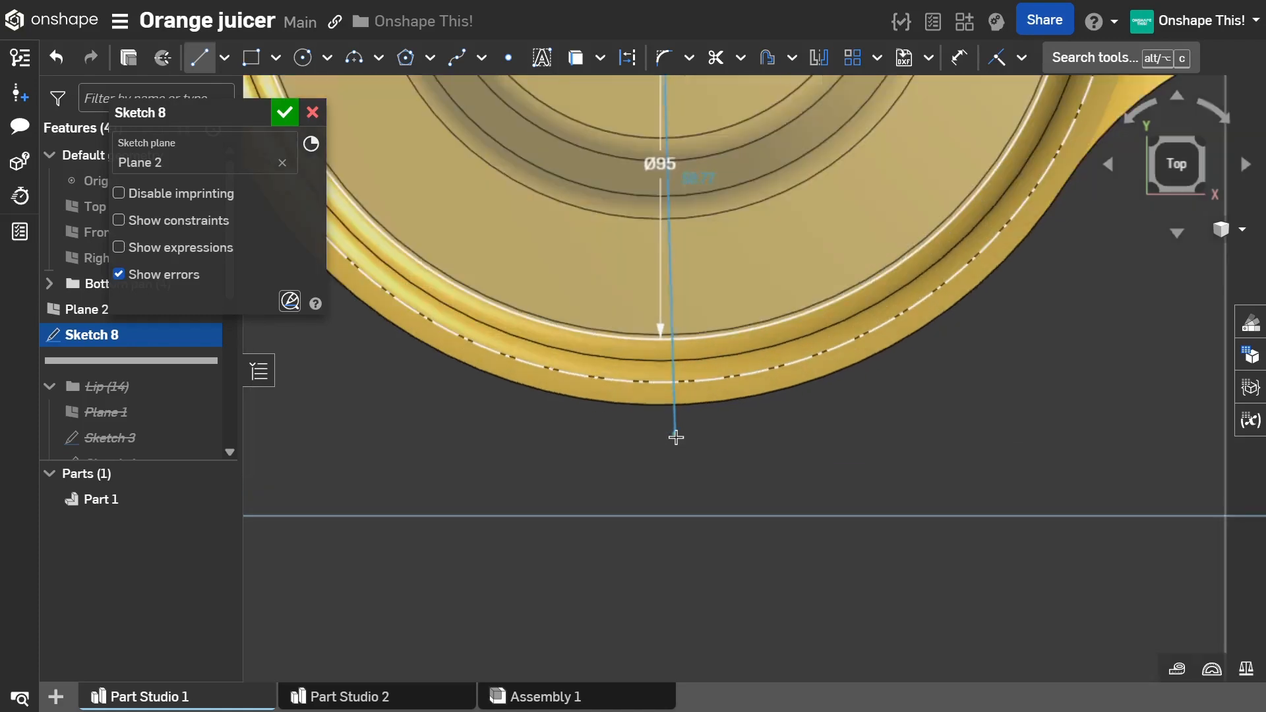
left_click(662, 414)
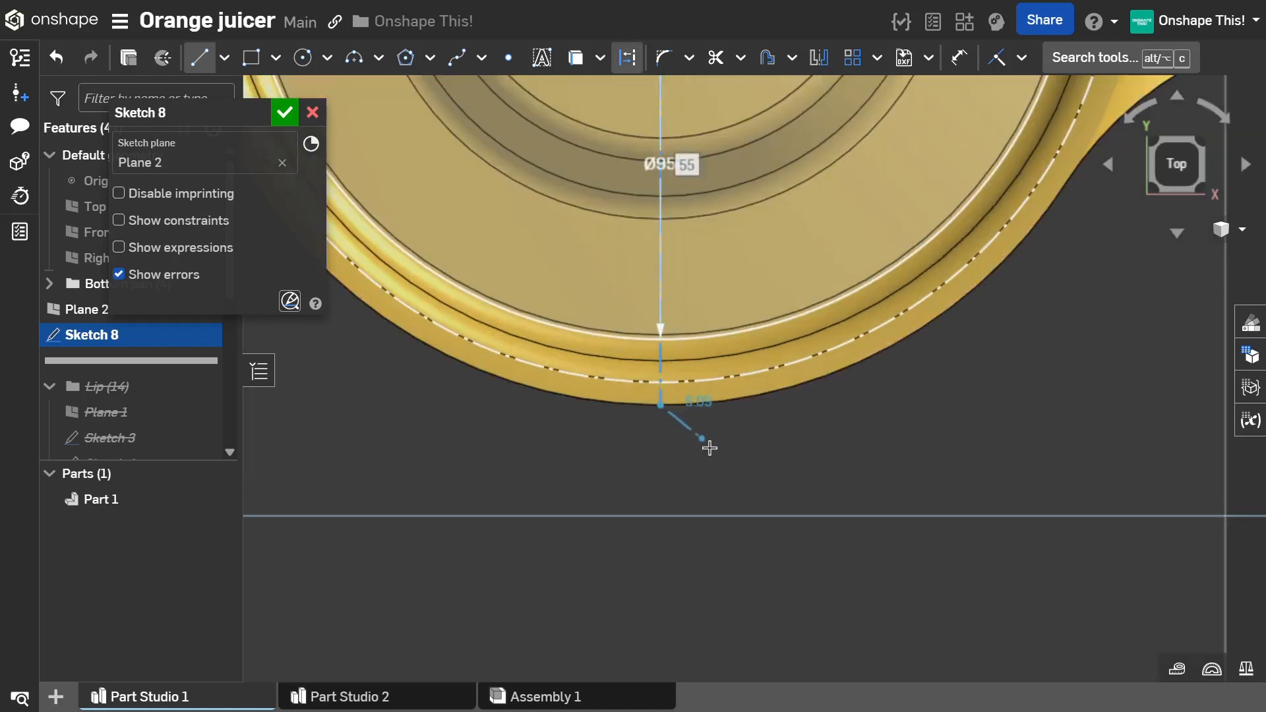
key("Escape")
scroll(694, 446, "down", 3)
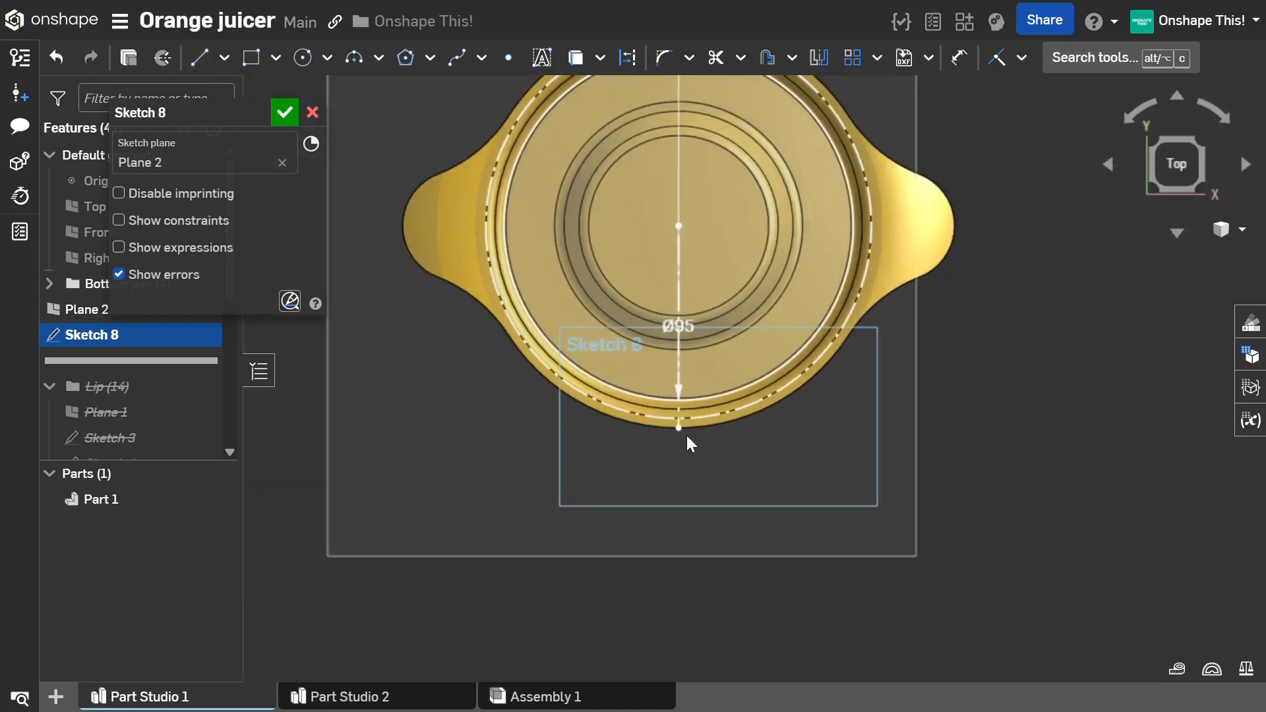
scroll(687, 438, "up", 2)
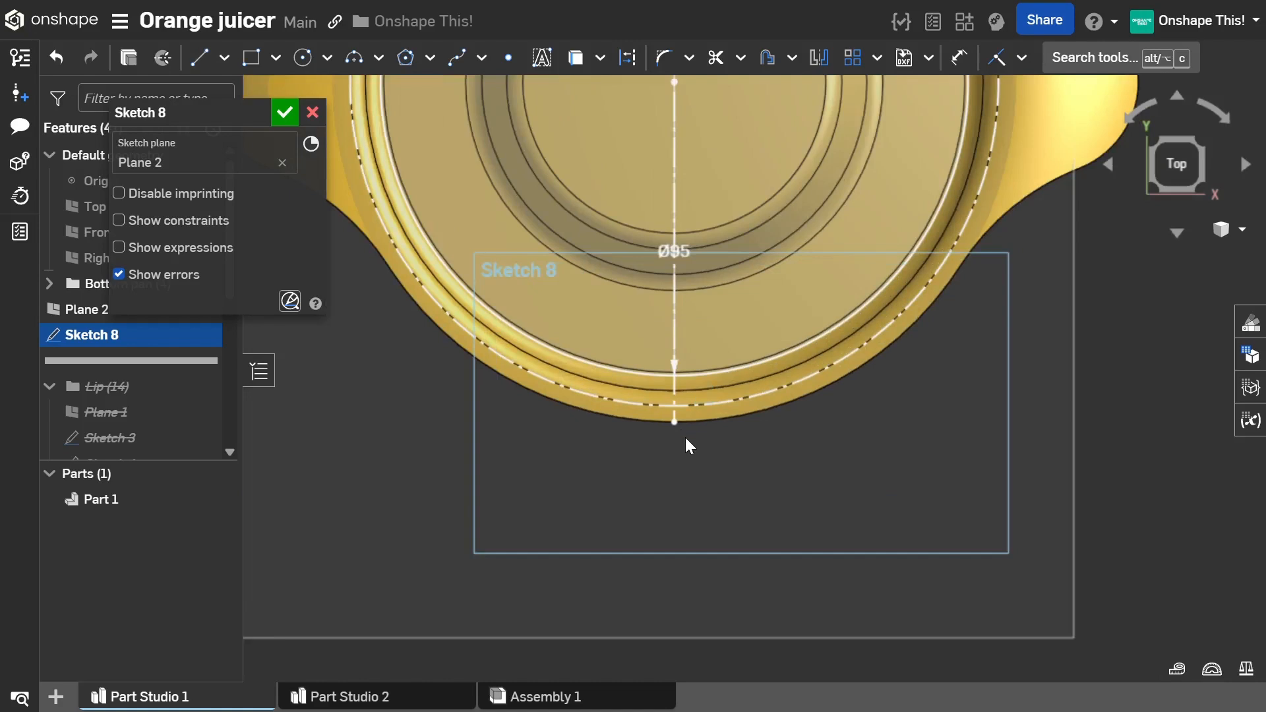
scroll(683, 438, "up", 2)
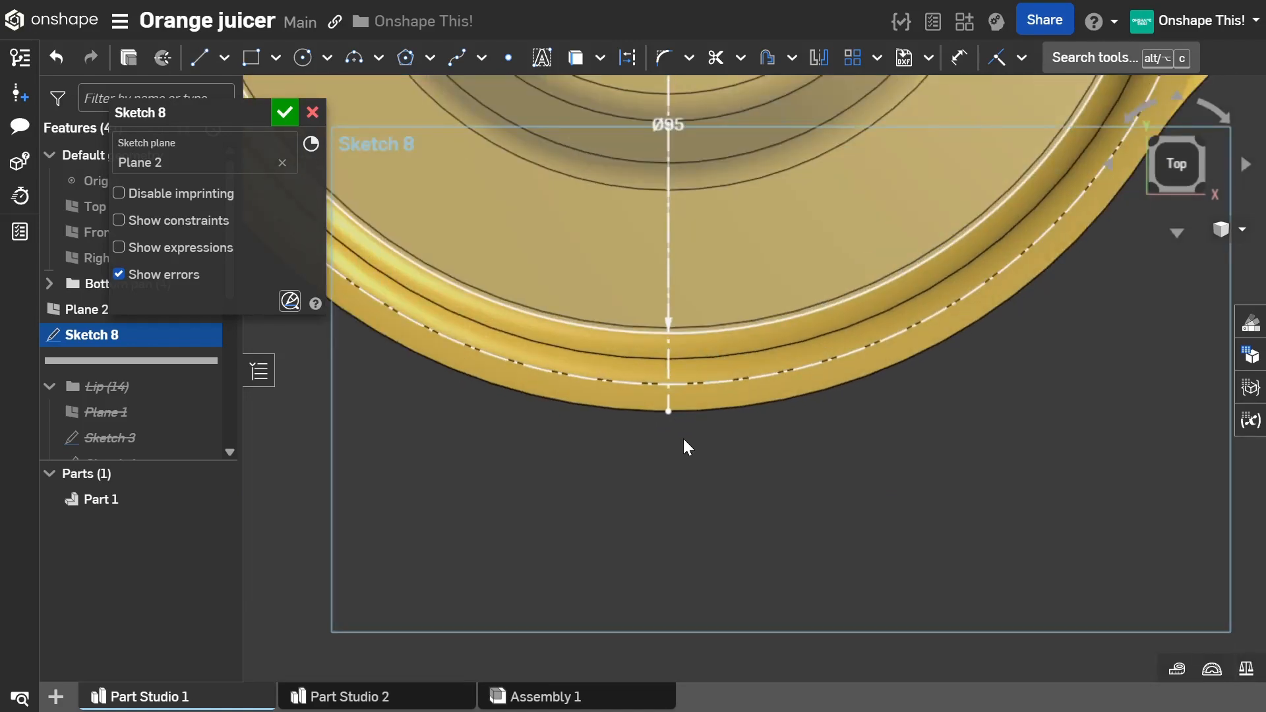
Step: Draw a V of two lines, about 35 mm and 32 mm long, from the 95 circle to a shared point in front of the rim
scroll(669, 422, "up", 2)
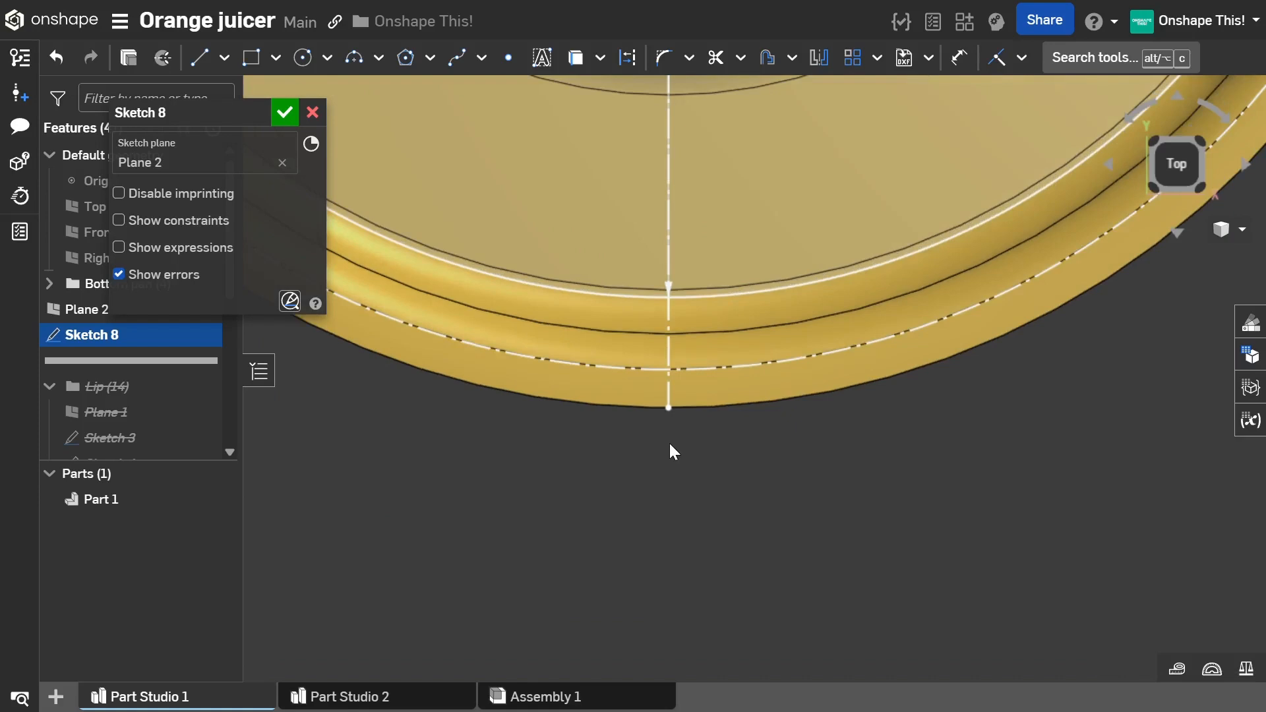
scroll(670, 445, "down", 1)
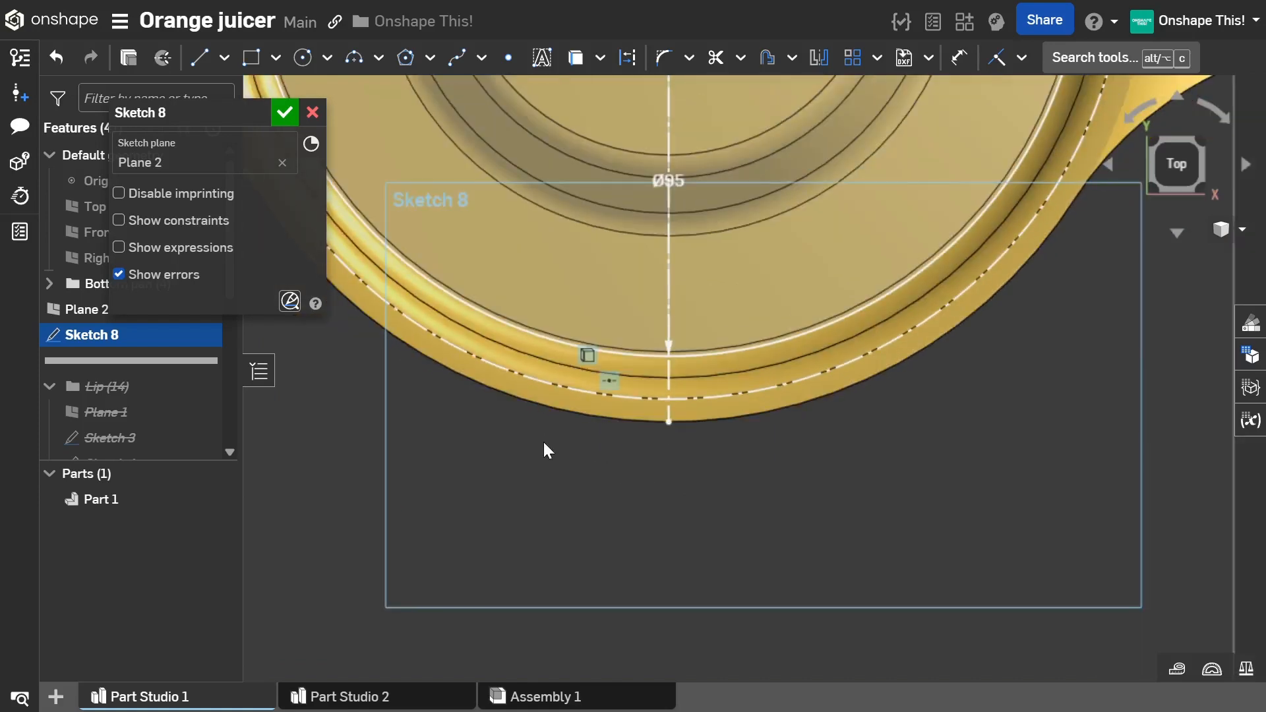
left_click(521, 333)
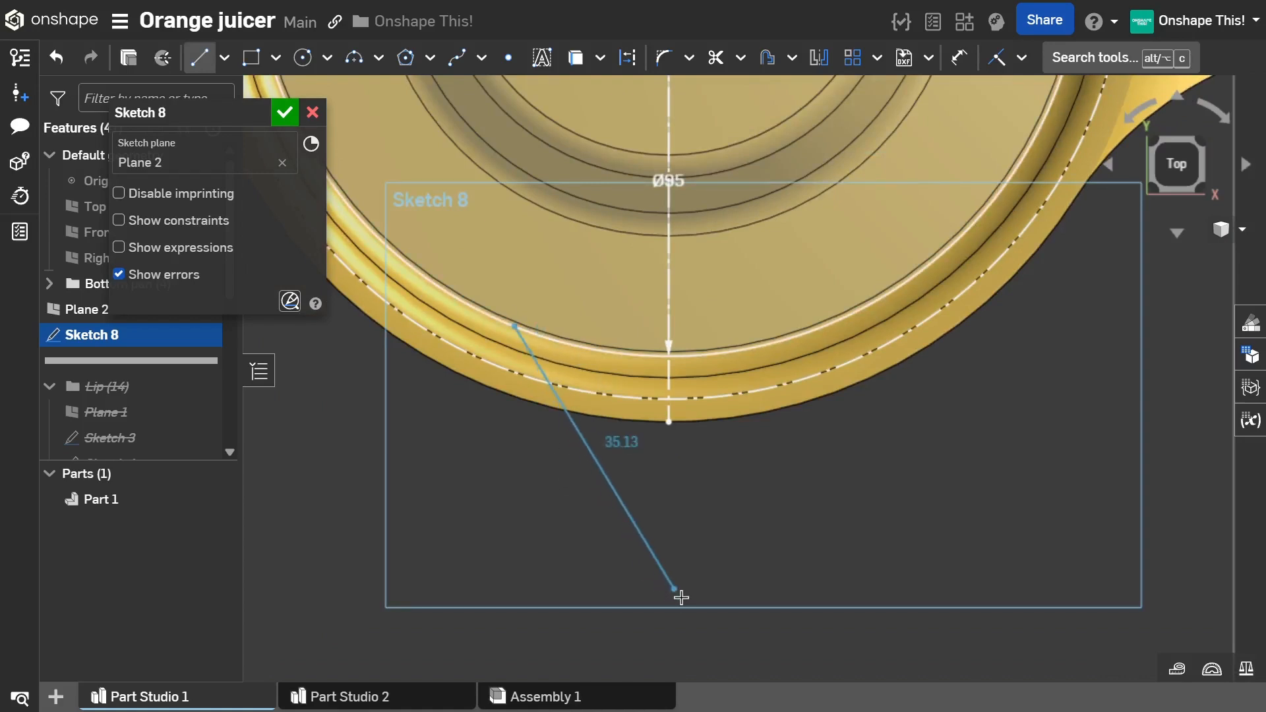
left_click(671, 586)
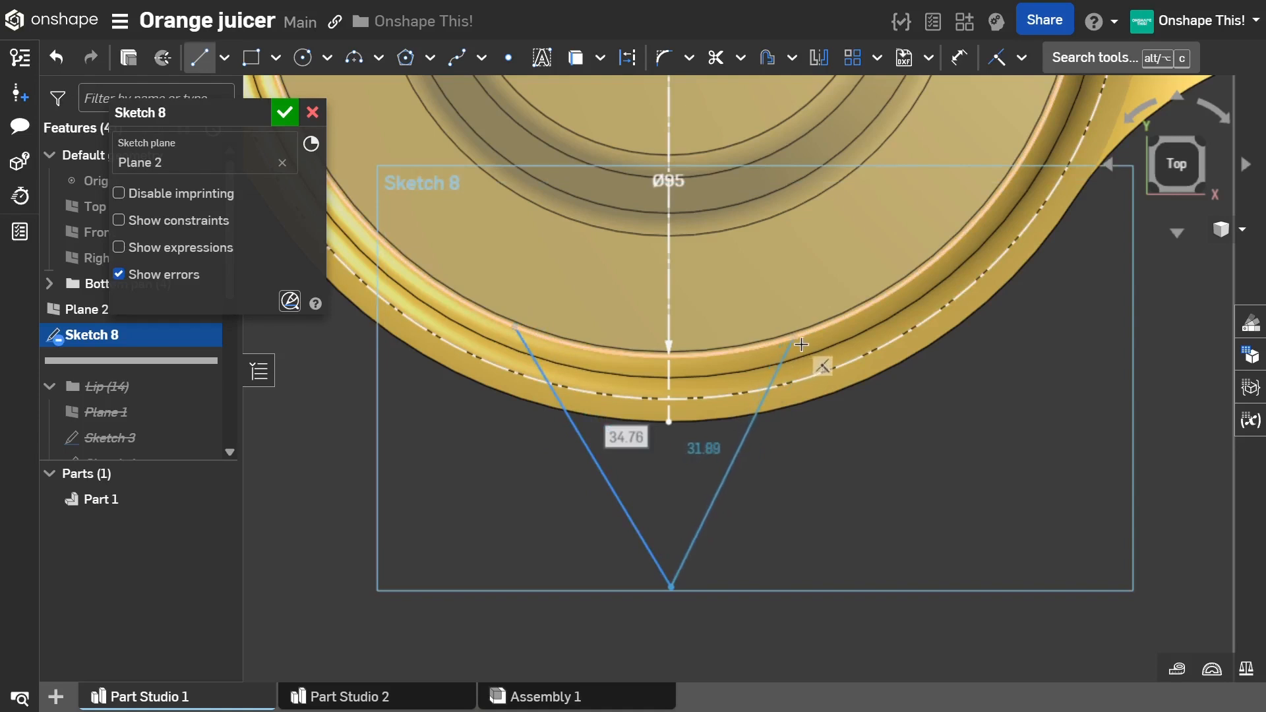
left_click(802, 344)
key("Escape")
scroll(722, 385, "down", 3)
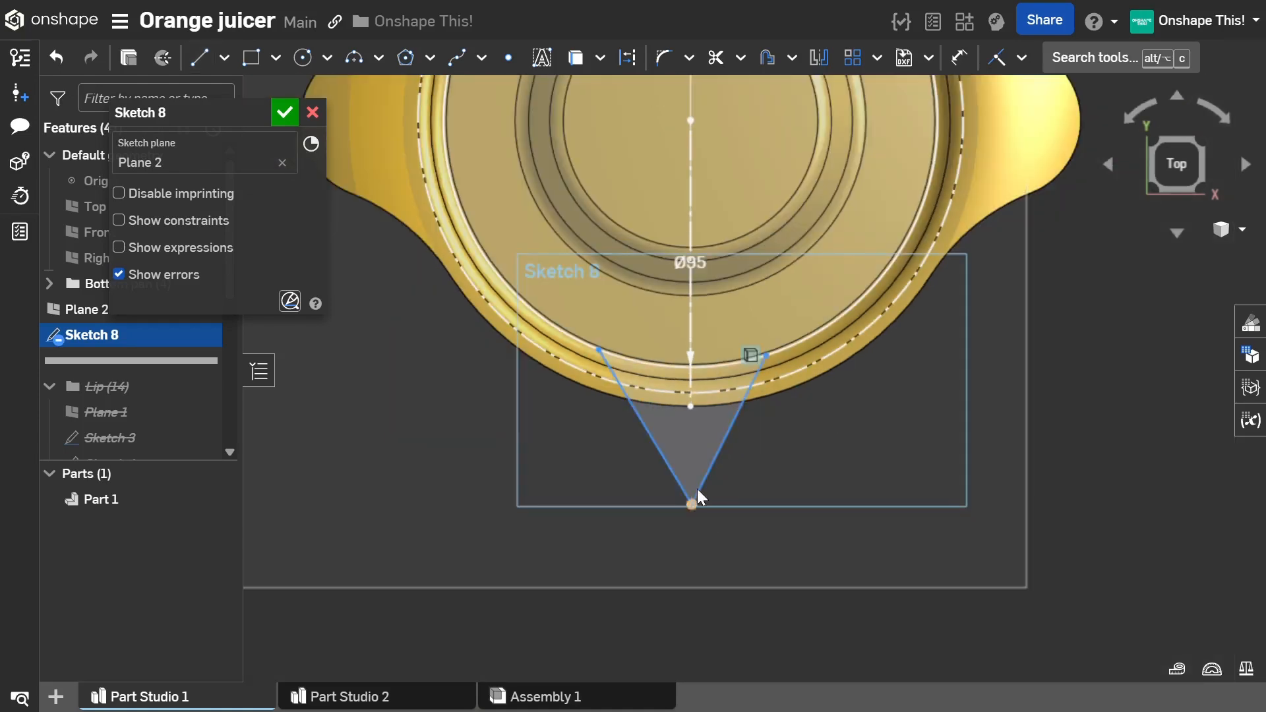
Step: Draw a construction line about 19 mm long from the centerline's end at the rim to the tip of the V
scroll(698, 496, "up", 4)
key("l")
left_click(691, 336)
key("q")
left_click(687, 523)
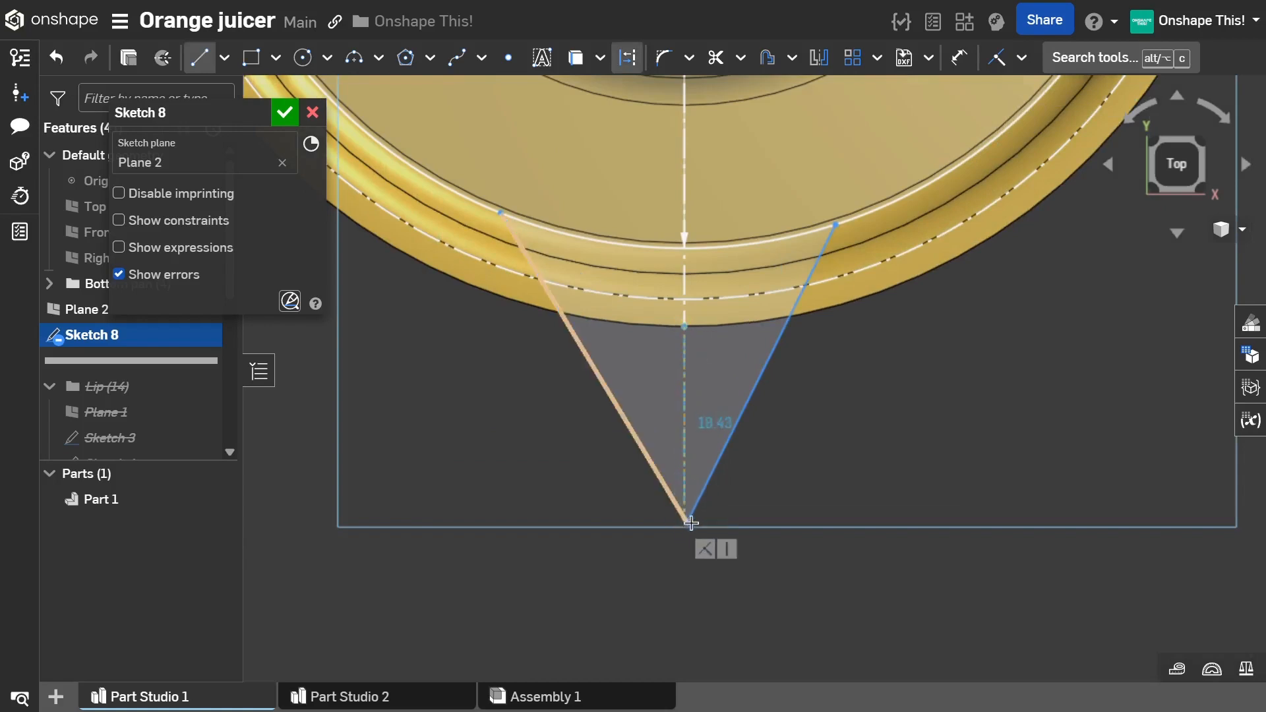
key("Escape")
scroll(744, 374, "up", 2)
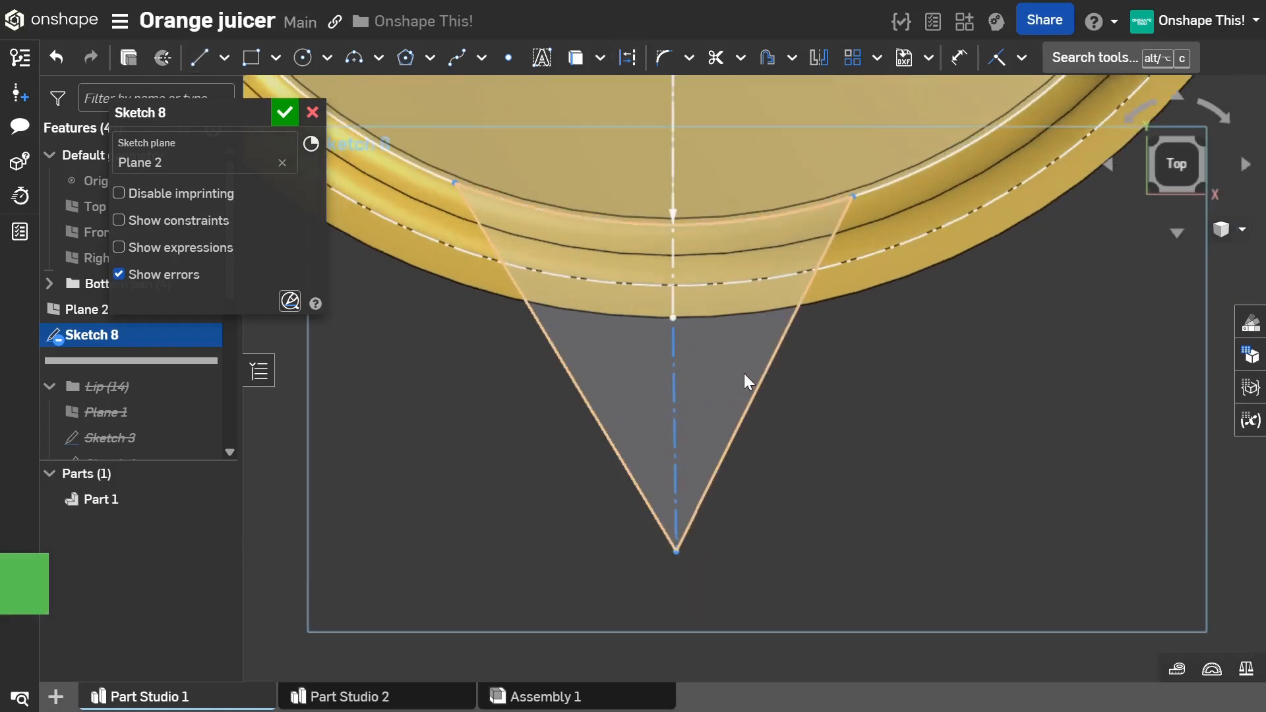
Step: Make the short construction line to the V's tip collinear with the vertical centerline using a Coincident constraint
key("l")
left_click(677, 372)
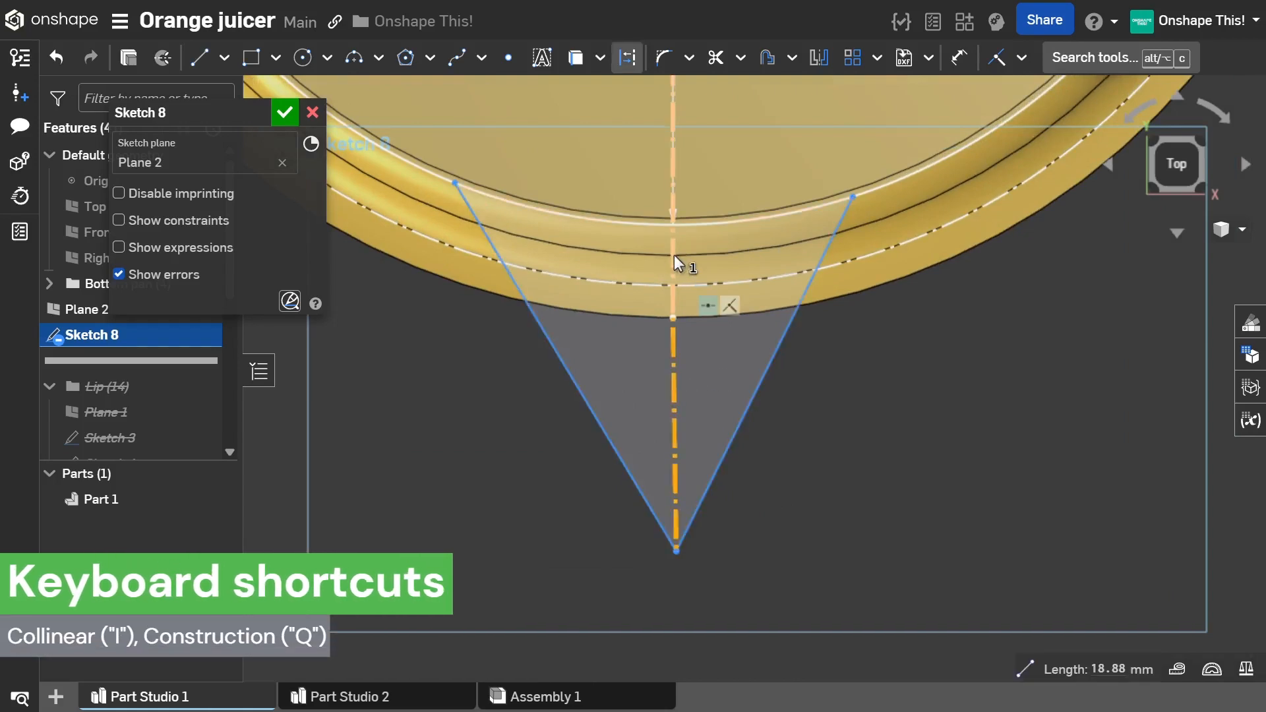
key("i")
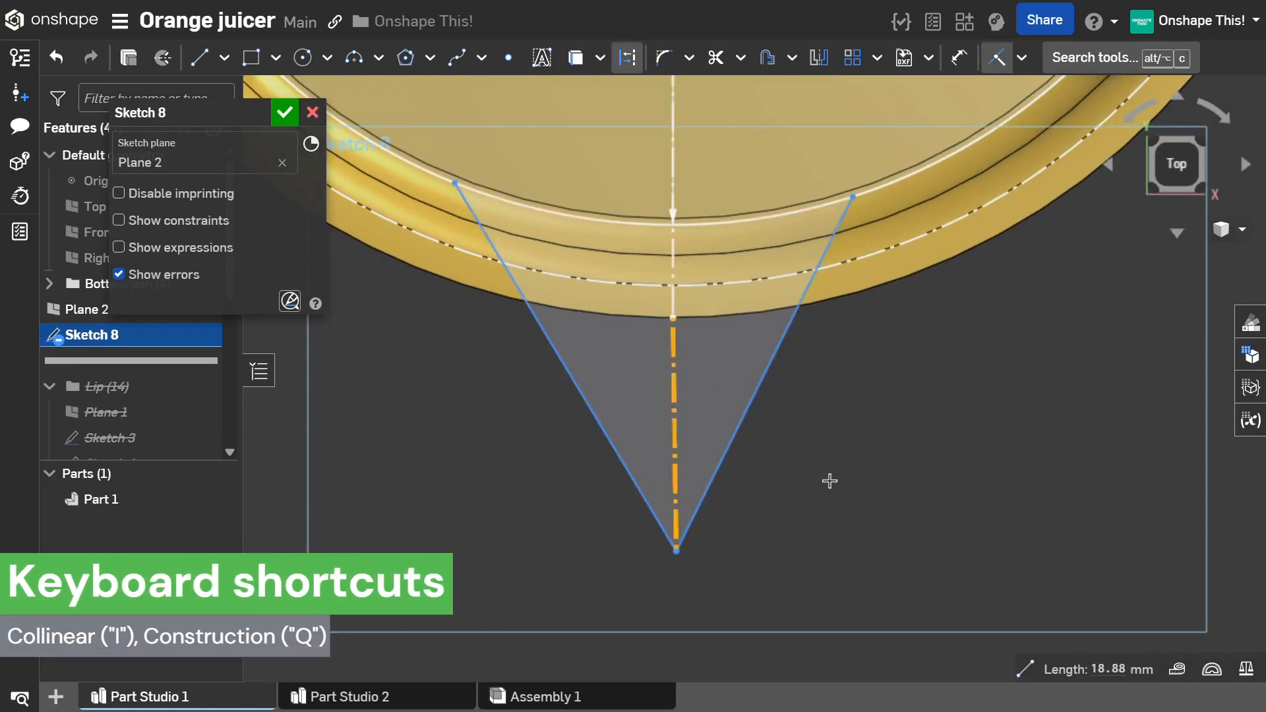
left_click(673, 265)
scroll(775, 511, "down", 2)
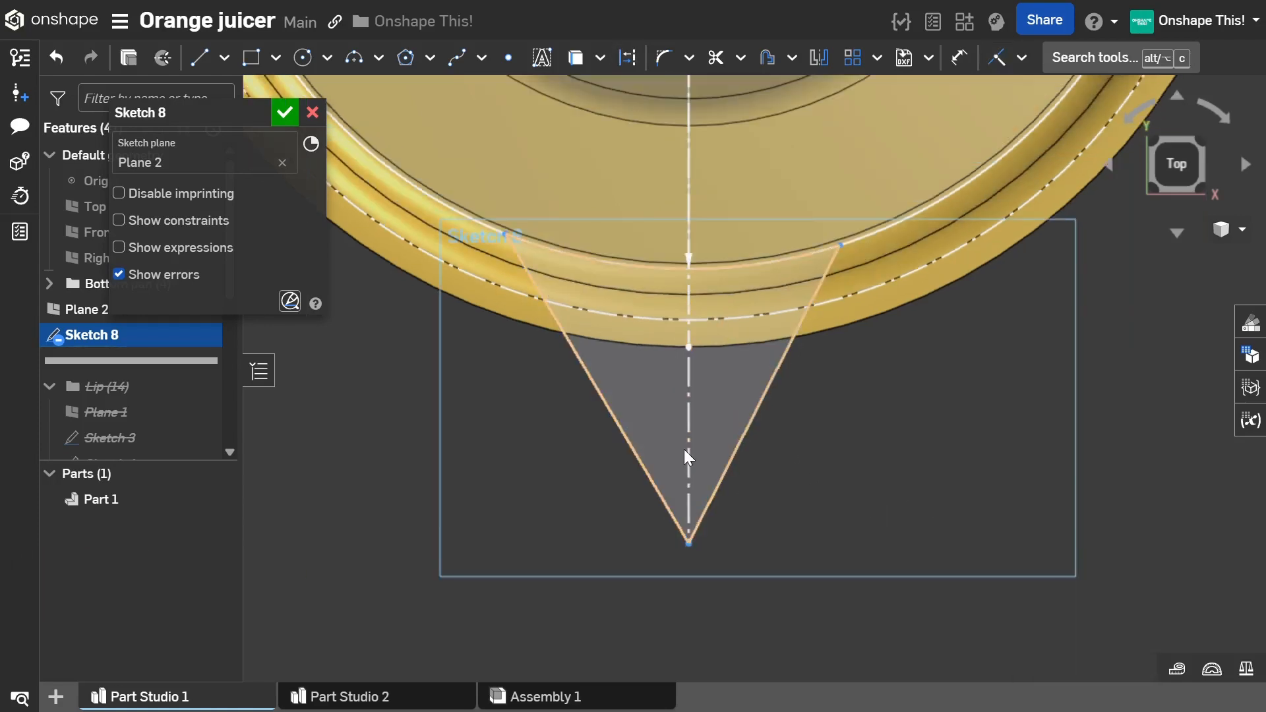
Step: Make the two V lines symmetric about the construction line between them
left_click(1021, 58)
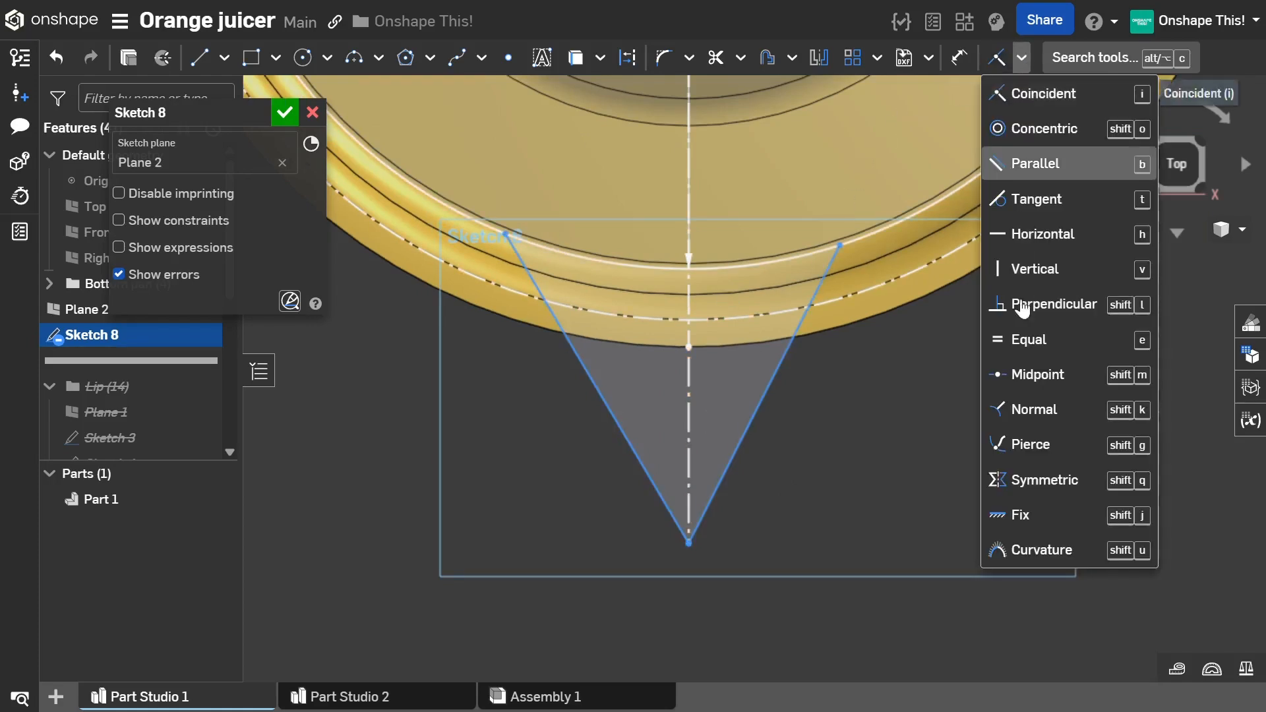
left_click(1044, 480)
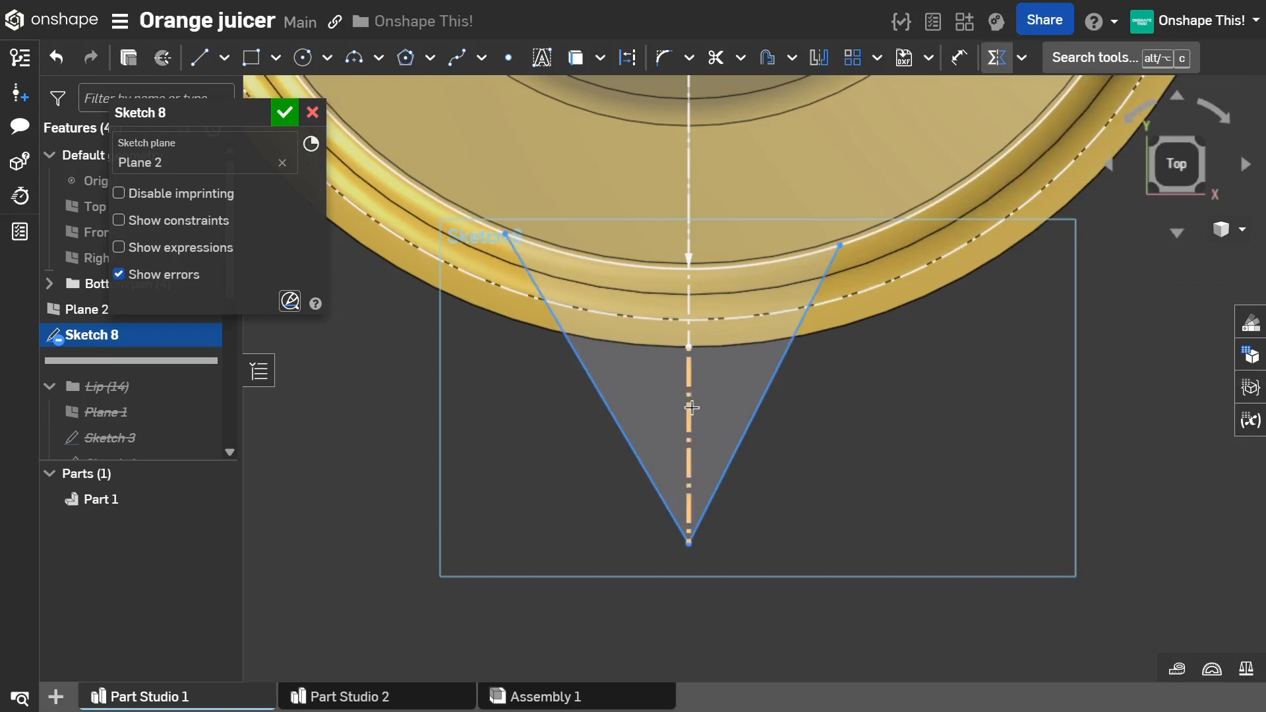
left_click(689, 407)
left_click(620, 430)
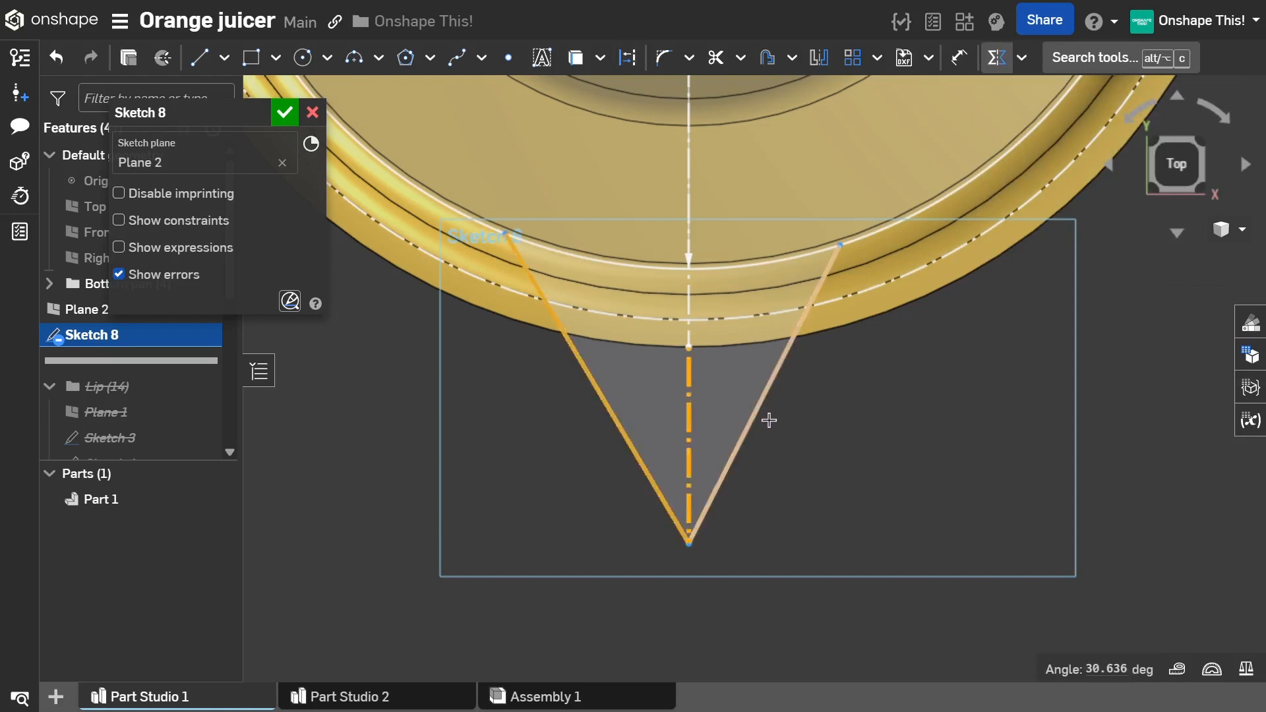
scroll(804, 458, "down", 3)
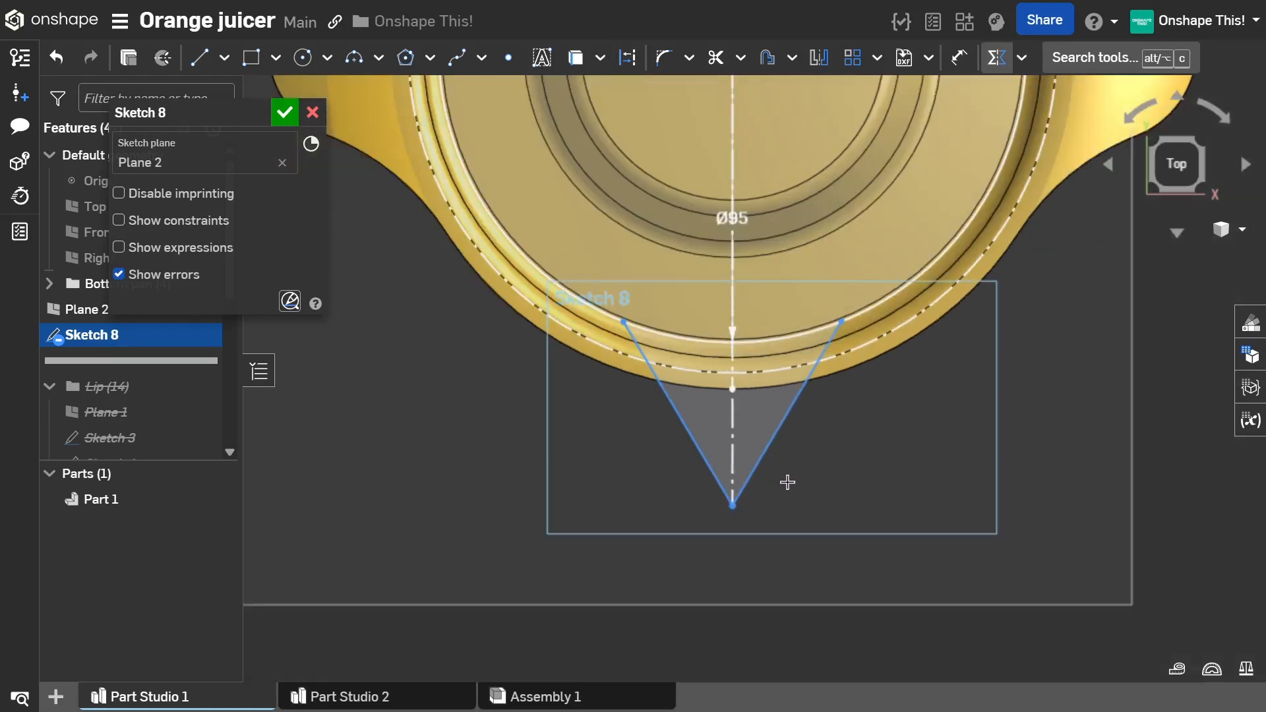
Step: Dimension the construction line between the rim's edge and the V's tip to 18 mm
scroll(785, 481, "up", 2)
key("d")
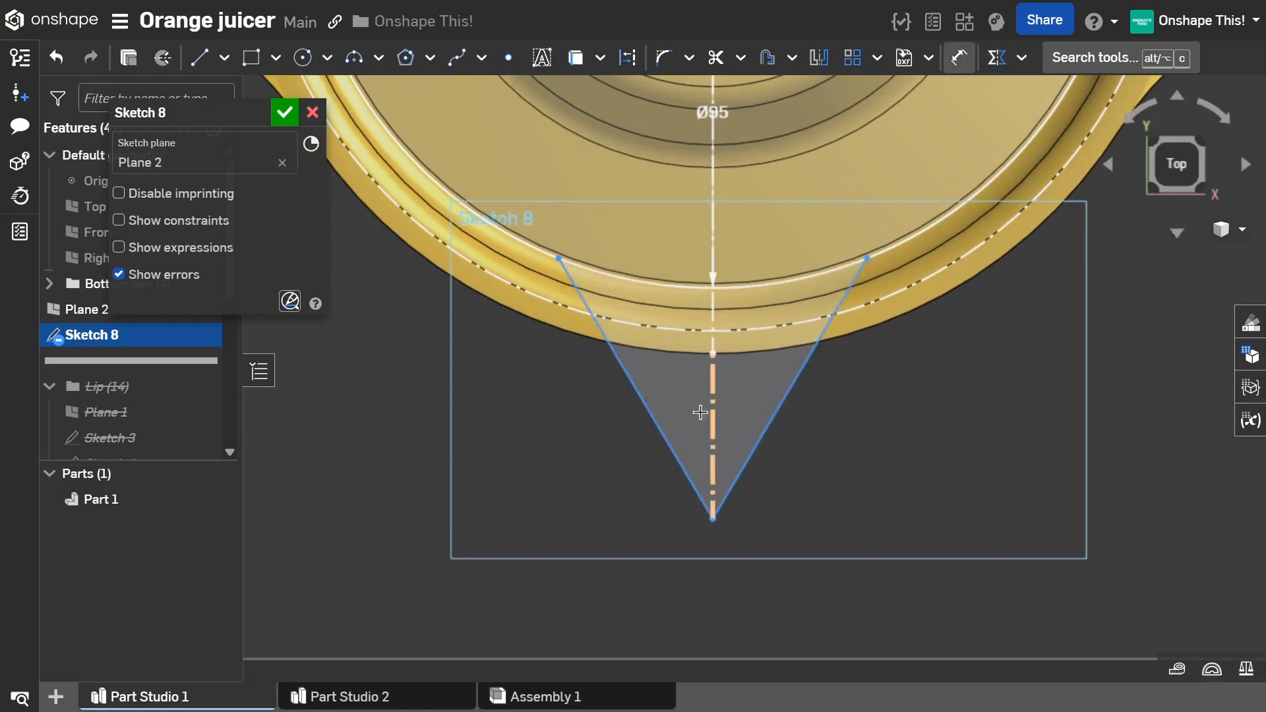
left_click(713, 411)
left_click(564, 408)
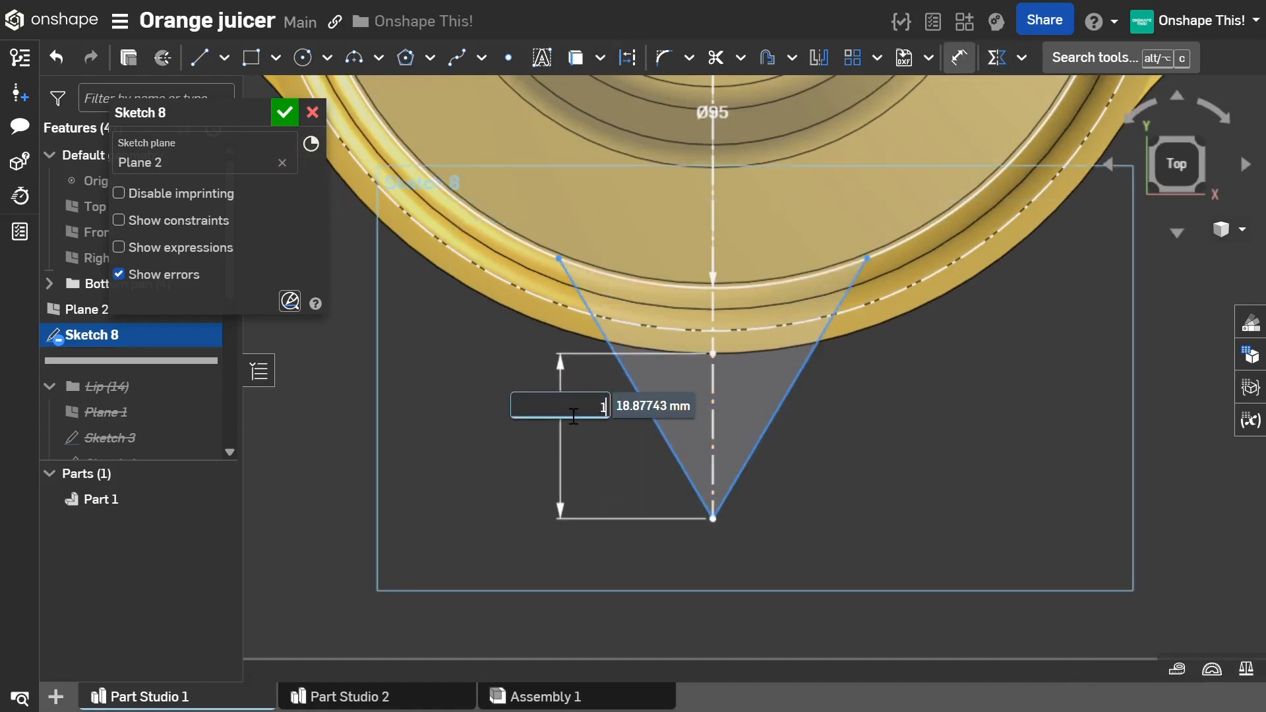
type("18")
key("Return")
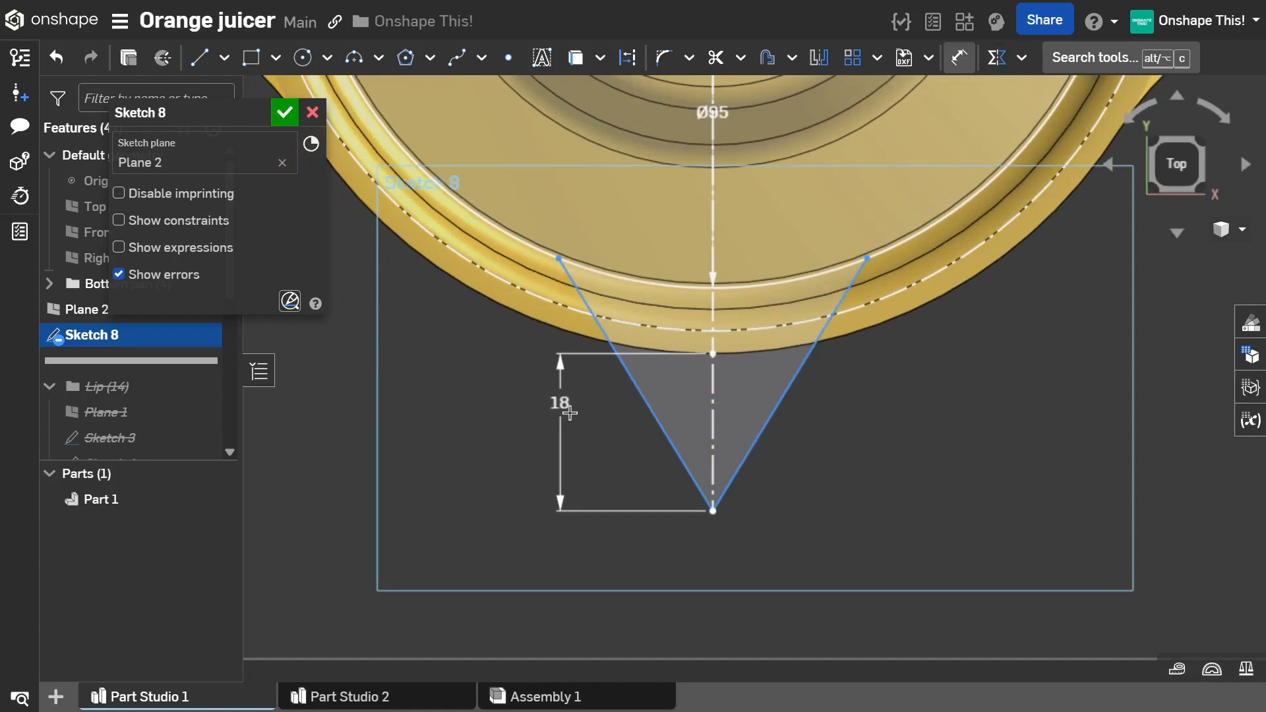
Step: Dimension the angle between the two V lines as 45°
left_click(651, 403)
left_click(793, 390)
left_click(738, 391)
type("45")
key("Return")
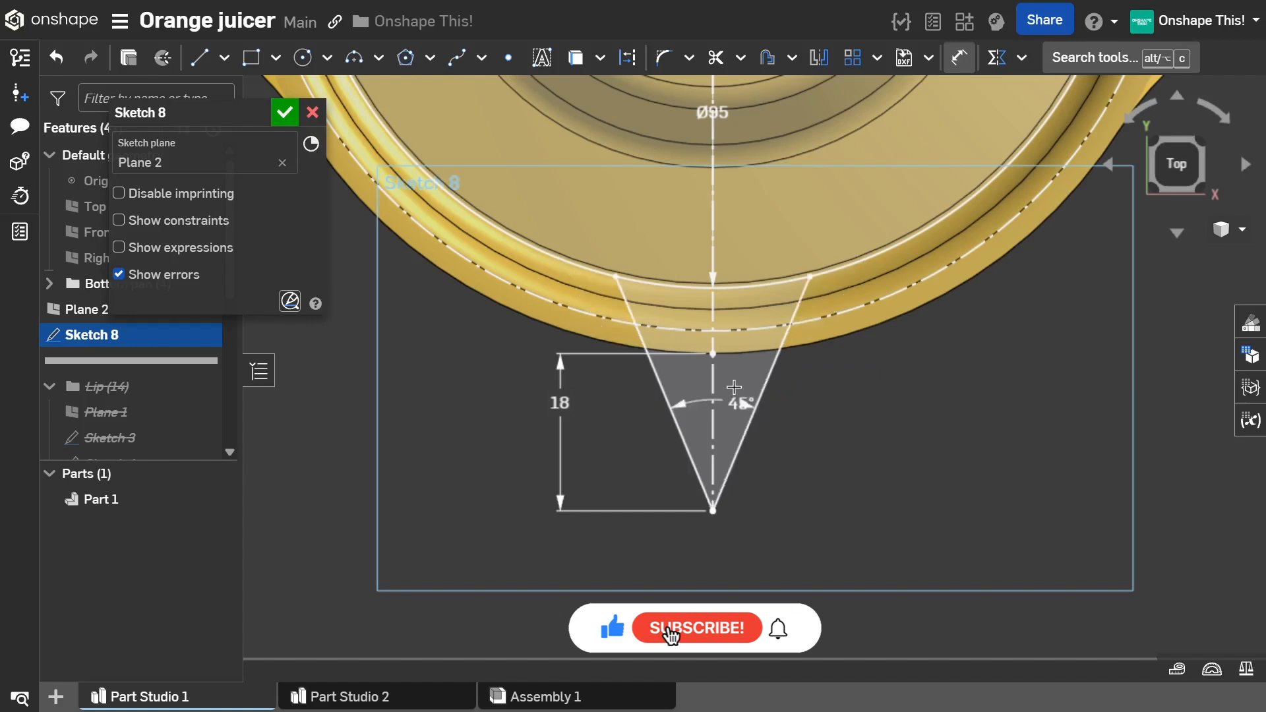
key("Escape")
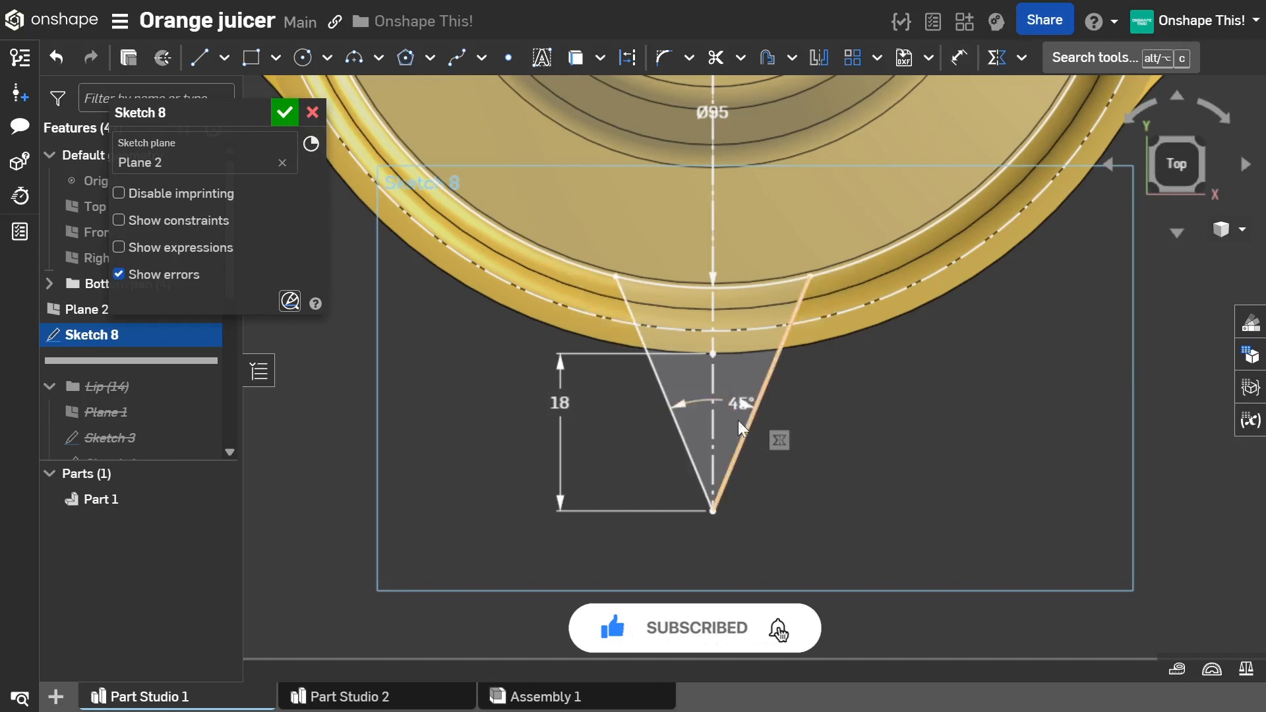
Step: Change the V's angle to 75° and finish the sketch
double_click(749, 422)
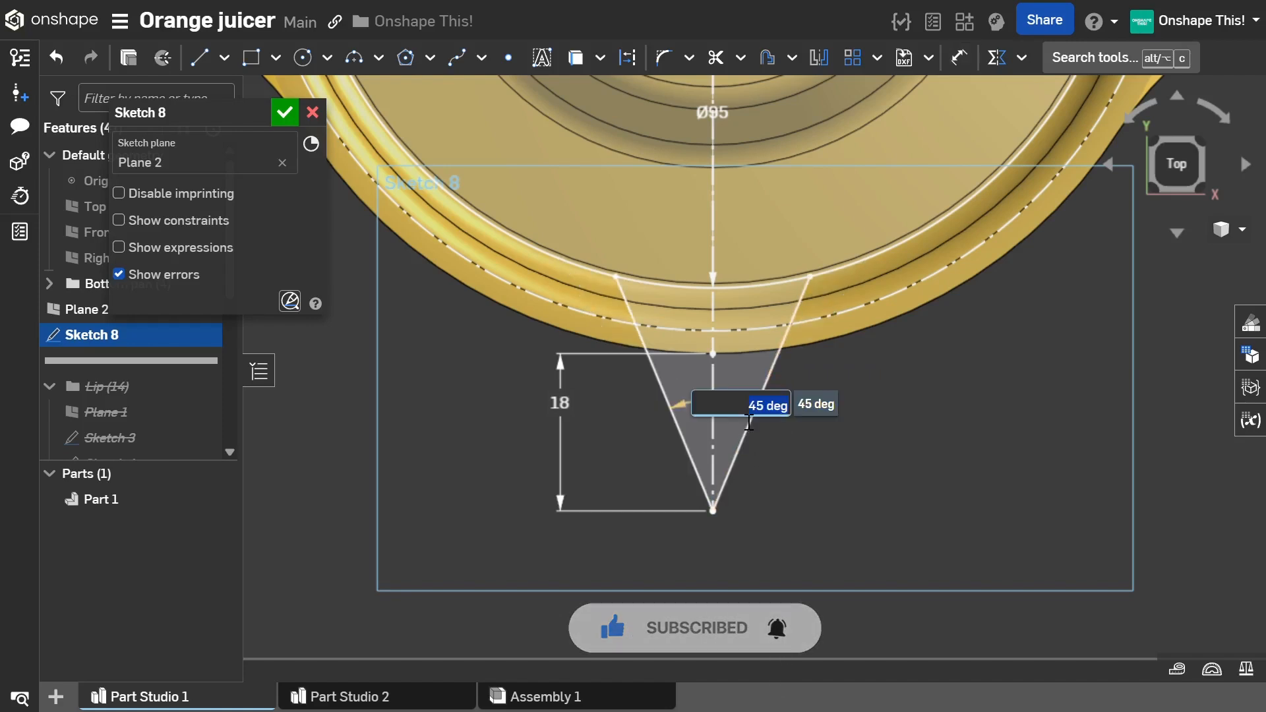
type("75")
key("Return")
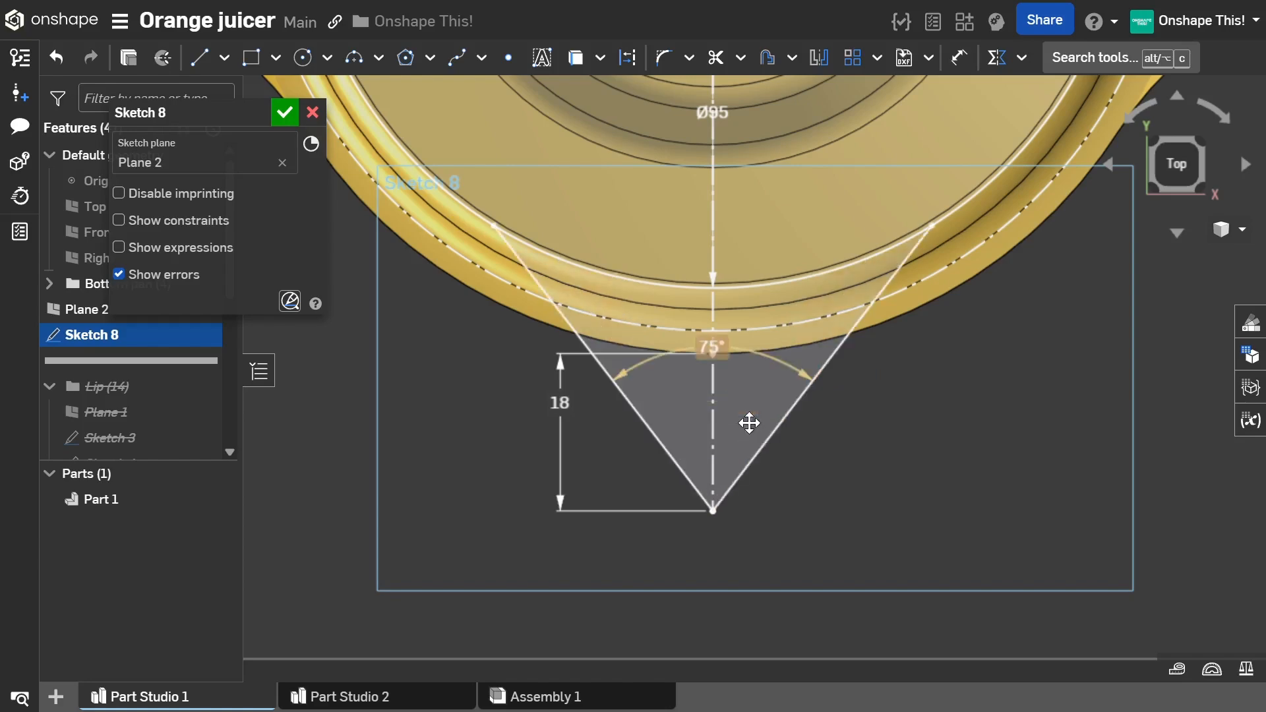
scroll(720, 455, "down", 3)
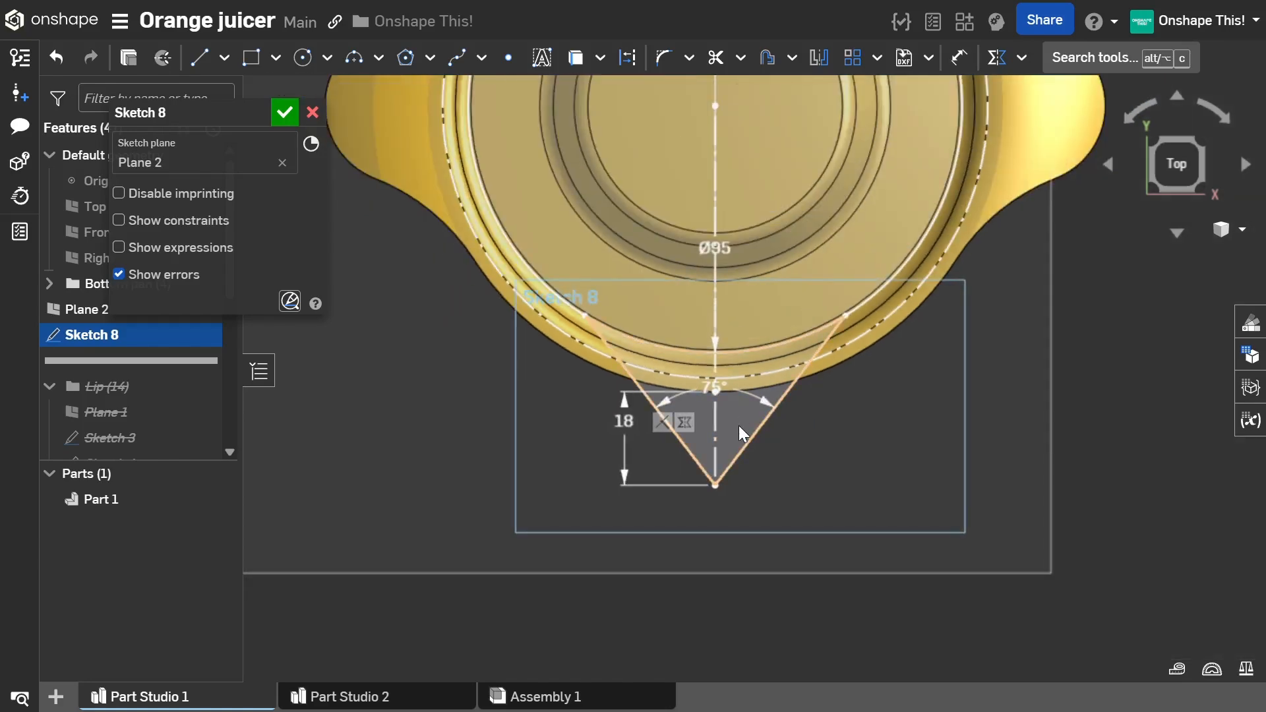
scroll(739, 426, "up", 2)
mouse_move(739, 441)
right_mouse_down()
mouse_move(740, 381)
mouse_move(719, 358)
mouse_move(718, 426)
mouse_move(704, 382)
mouse_move(693, 404)
right_mouse_up()
scroll(693, 473, "down", 3)
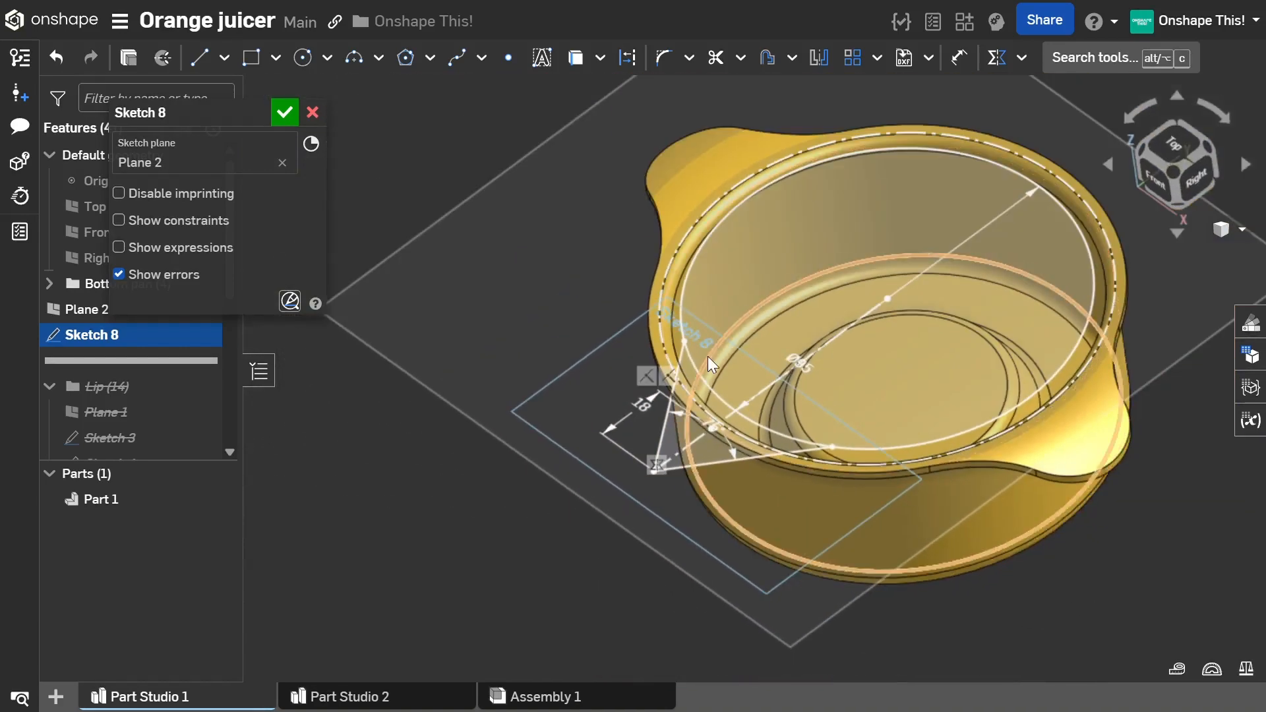
left_click(285, 114)
Step: Hide Plane 2 and show the default Right plane
scroll(567, 354, "down", 2)
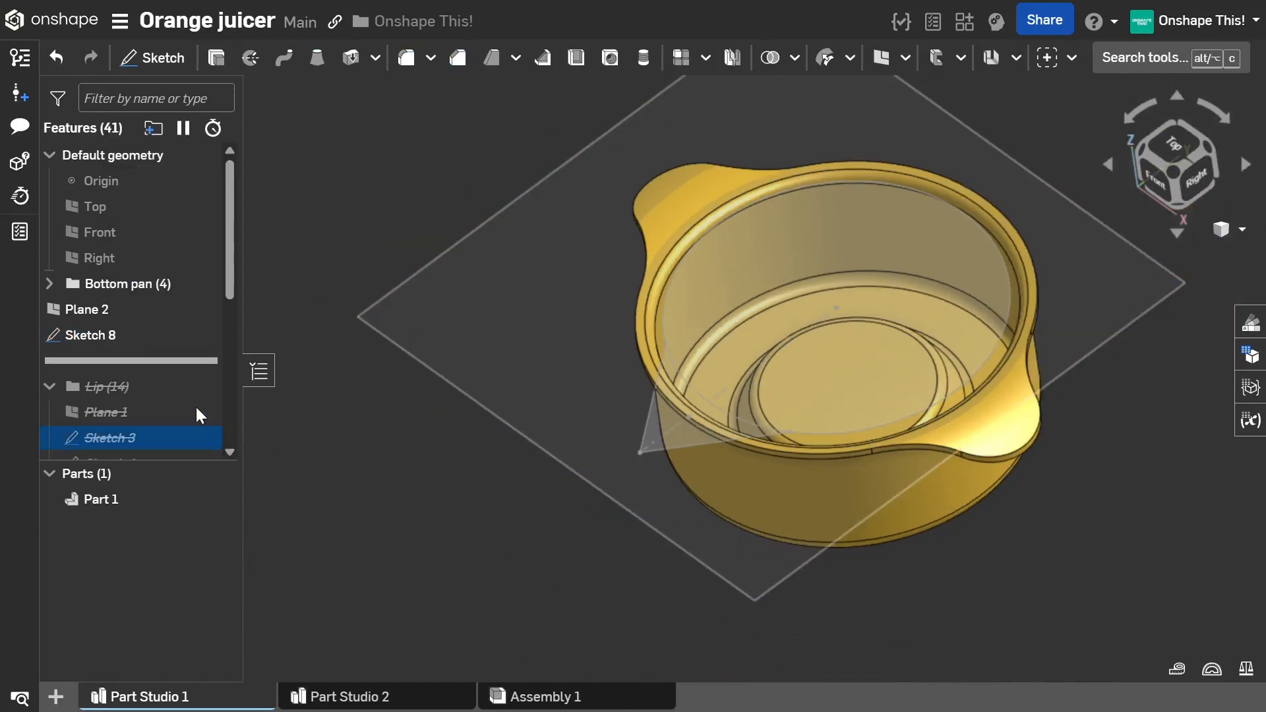
left_click(211, 308)
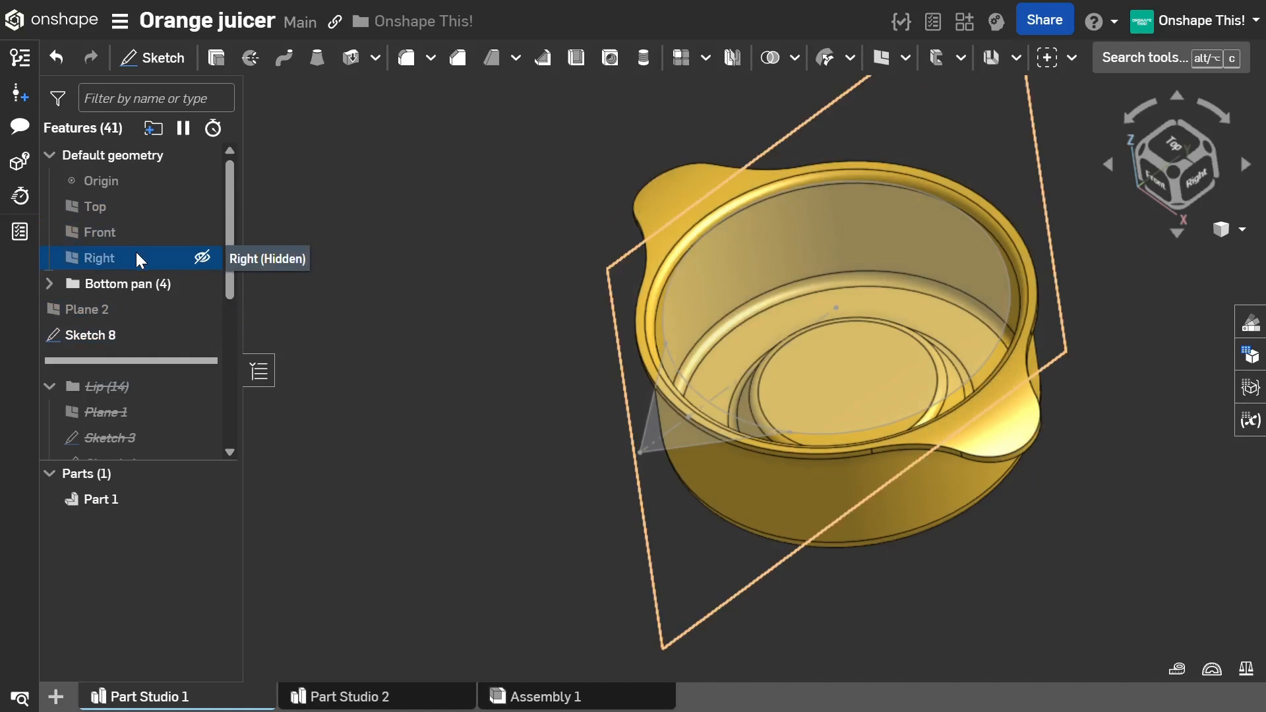
left_click(202, 258)
Step: Start a new sketch on the Right plane and view it straight on
right_click_drag(391, 311, 569, 192)
left_click(588, 170)
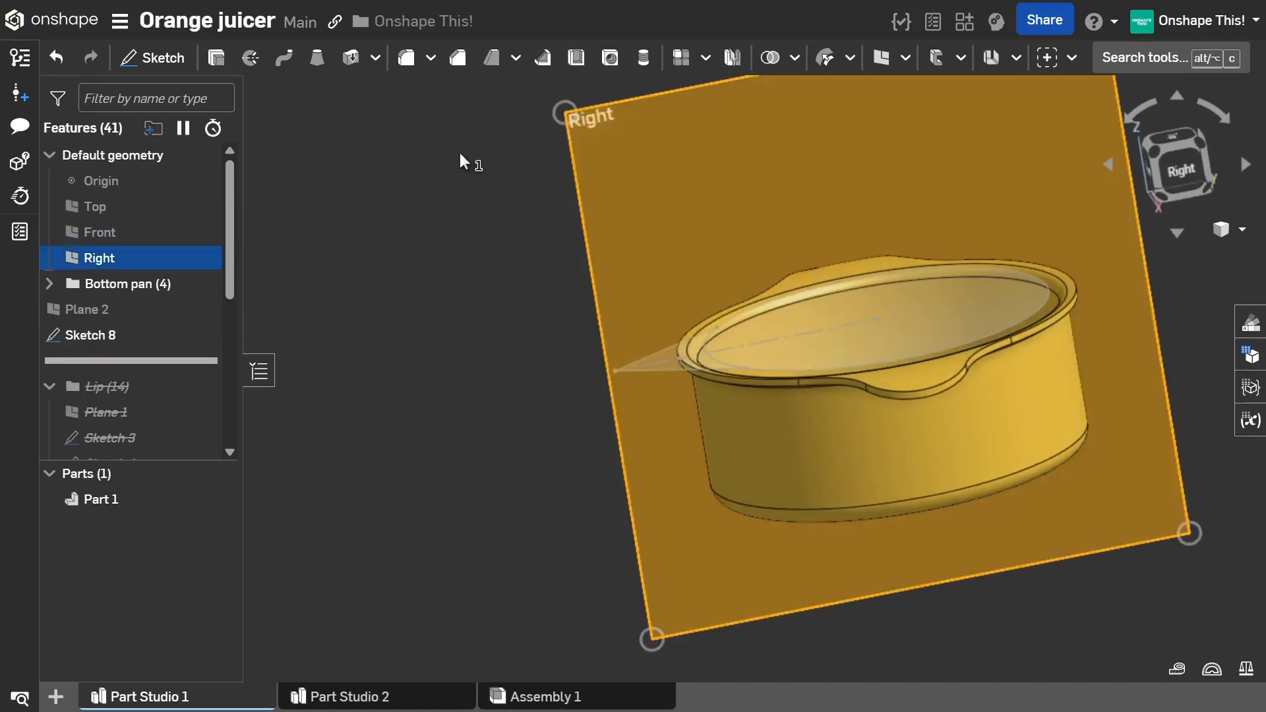
key("s")
left_click(487, 134)
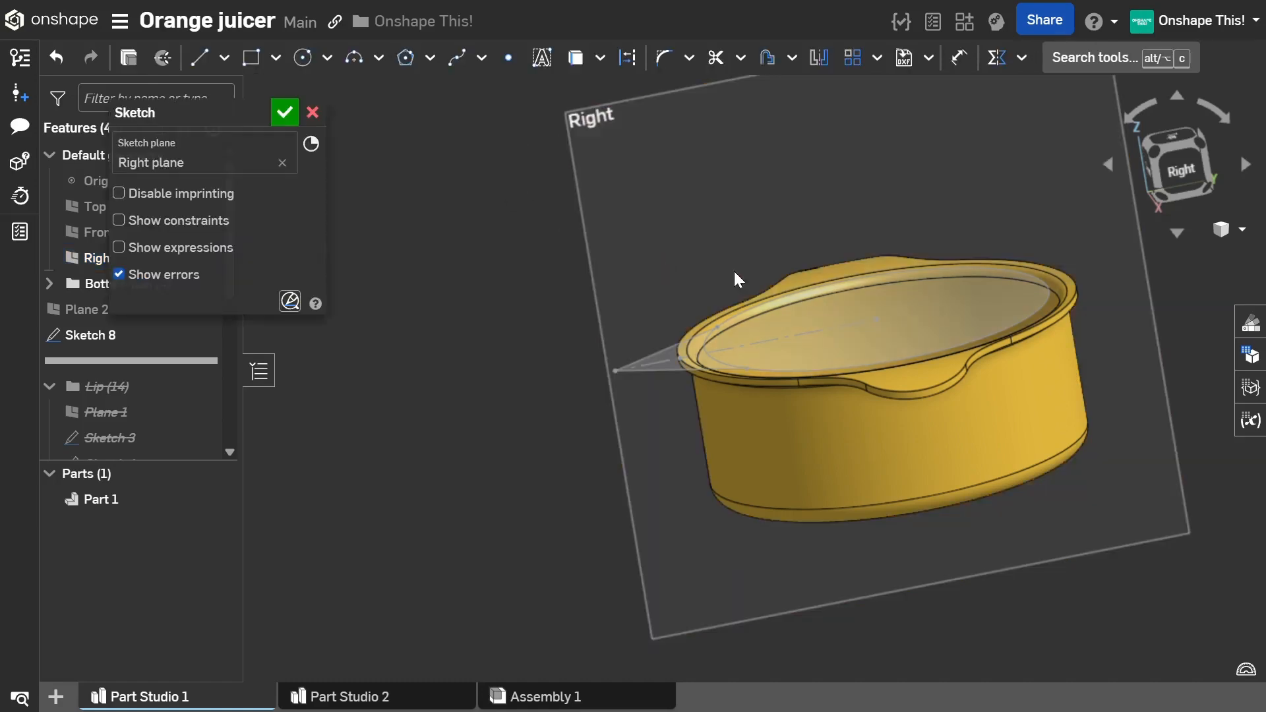
scroll(910, 364, "down", 2)
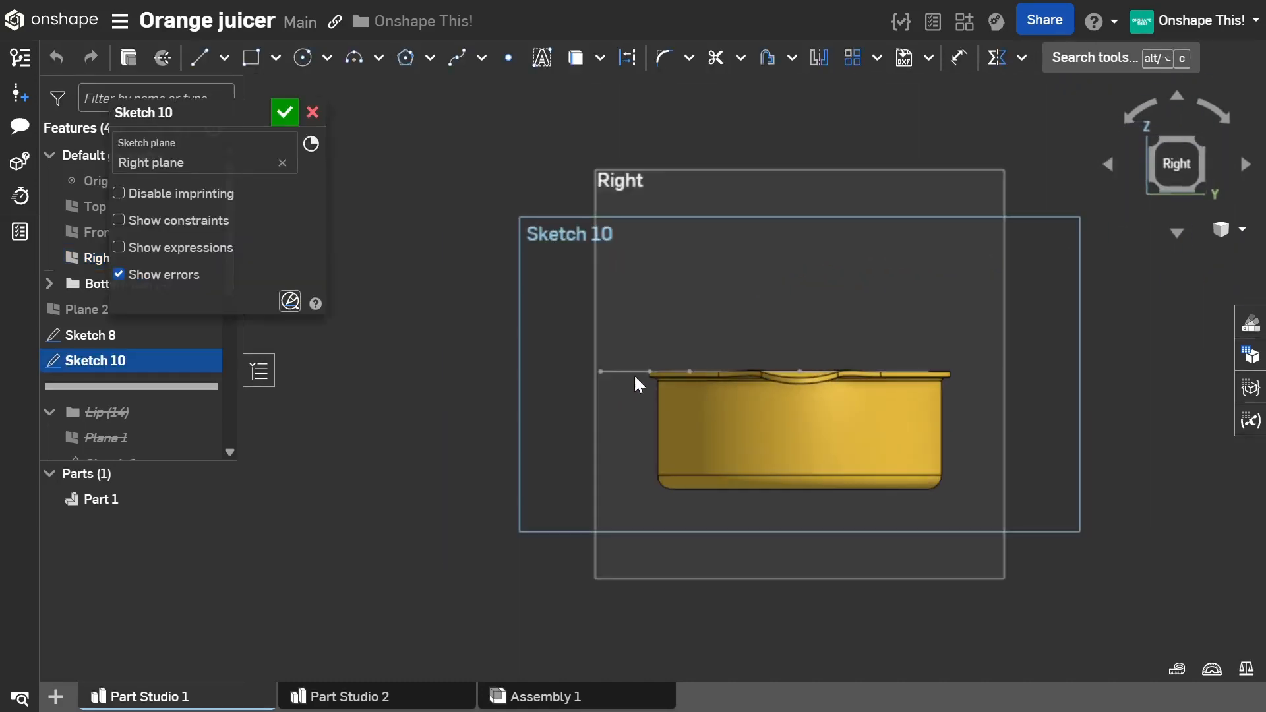
Step: Draw a diagonal line about 45 mm long from the V's tip down into the pan's side
scroll(648, 356, "up", 6)
key("l")
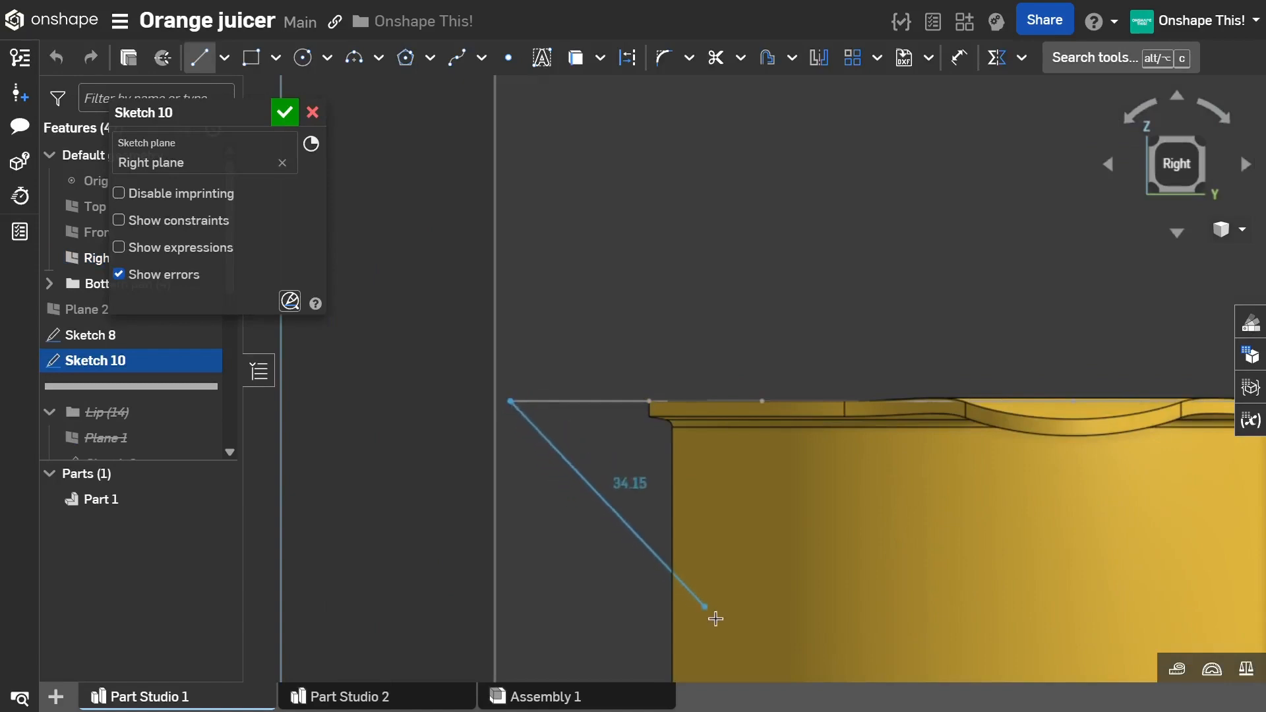
left_click(729, 650)
key("Escape")
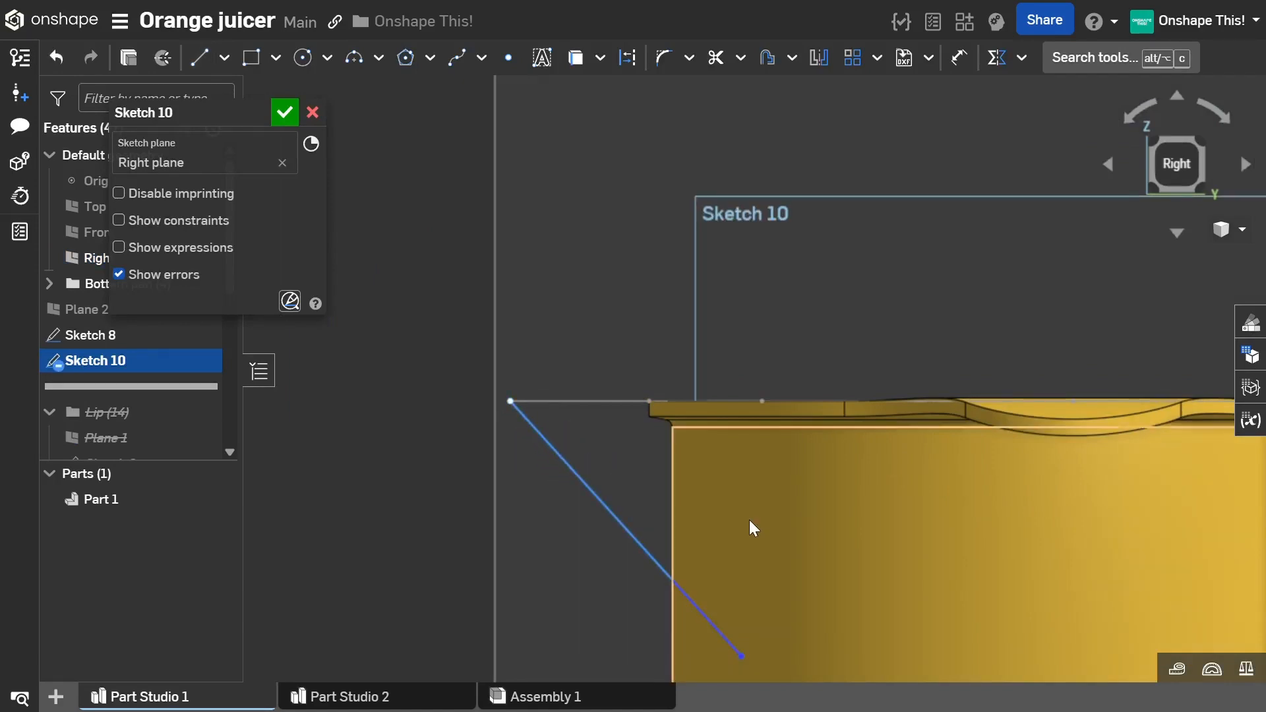
Step: Dimension the angle between the diagonal line and the horizontal rim-level sketch line as 45°
scroll(672, 535, "up", 3)
key("d")
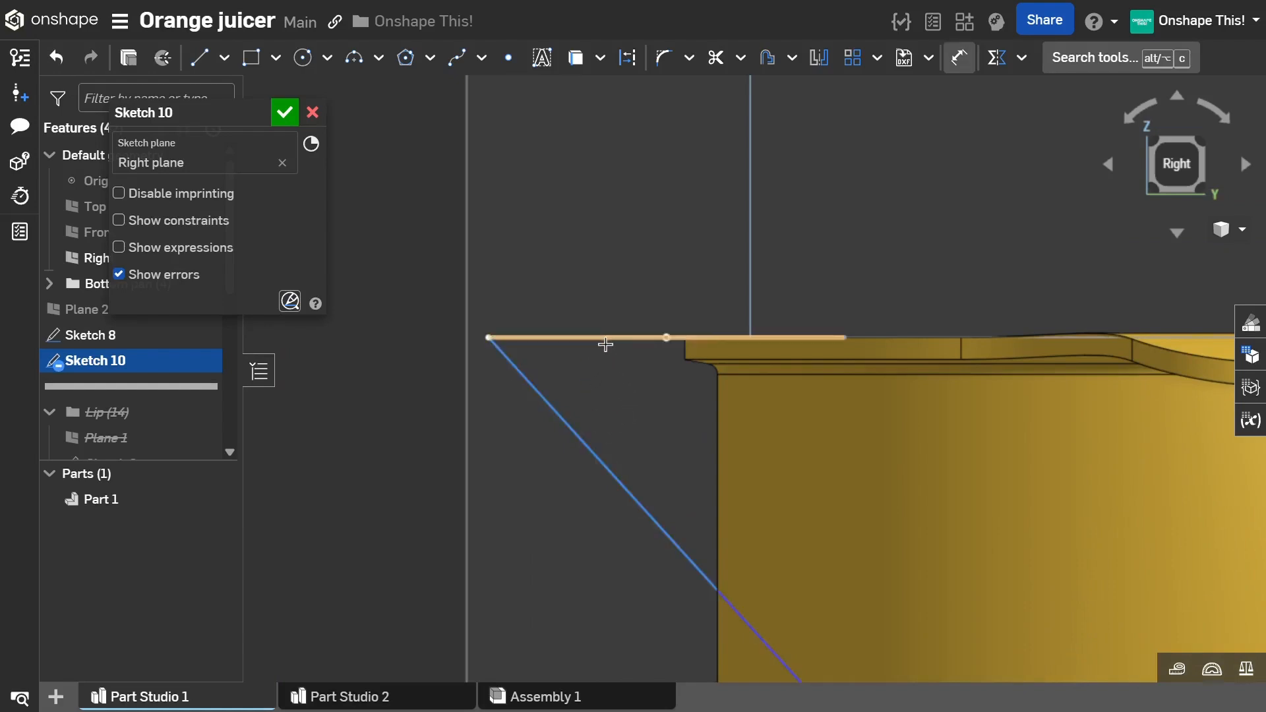
left_click(580, 443)
left_click(630, 338)
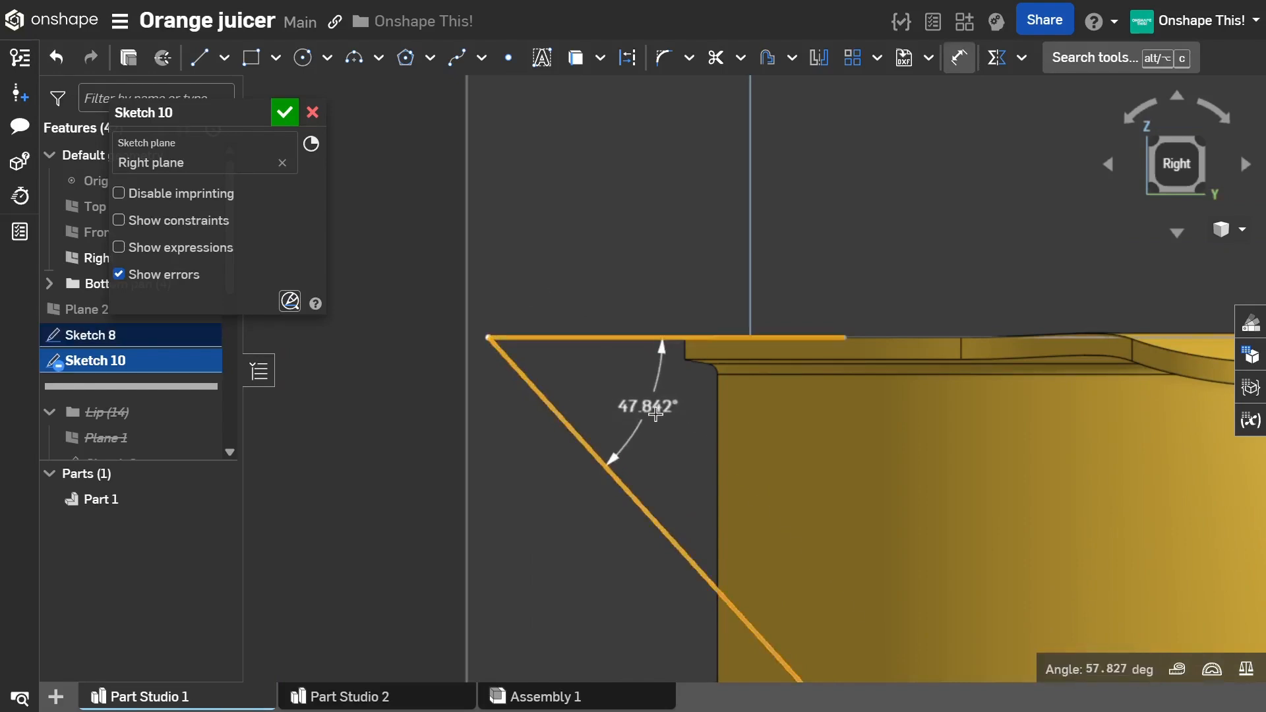
left_click(656, 413)
type("45")
key("Return")
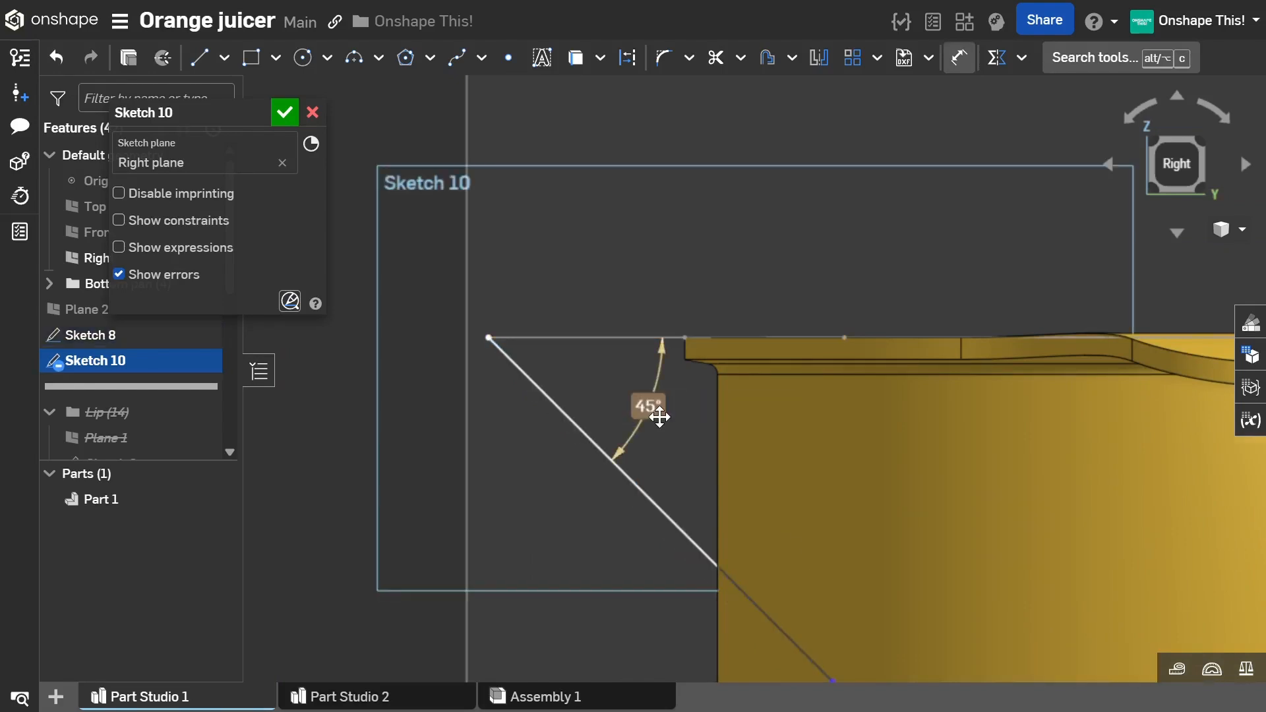
Step: Set the diagonal line's length to 35 mm and finish the side-profile sketch
scroll(660, 416, "down", 3)
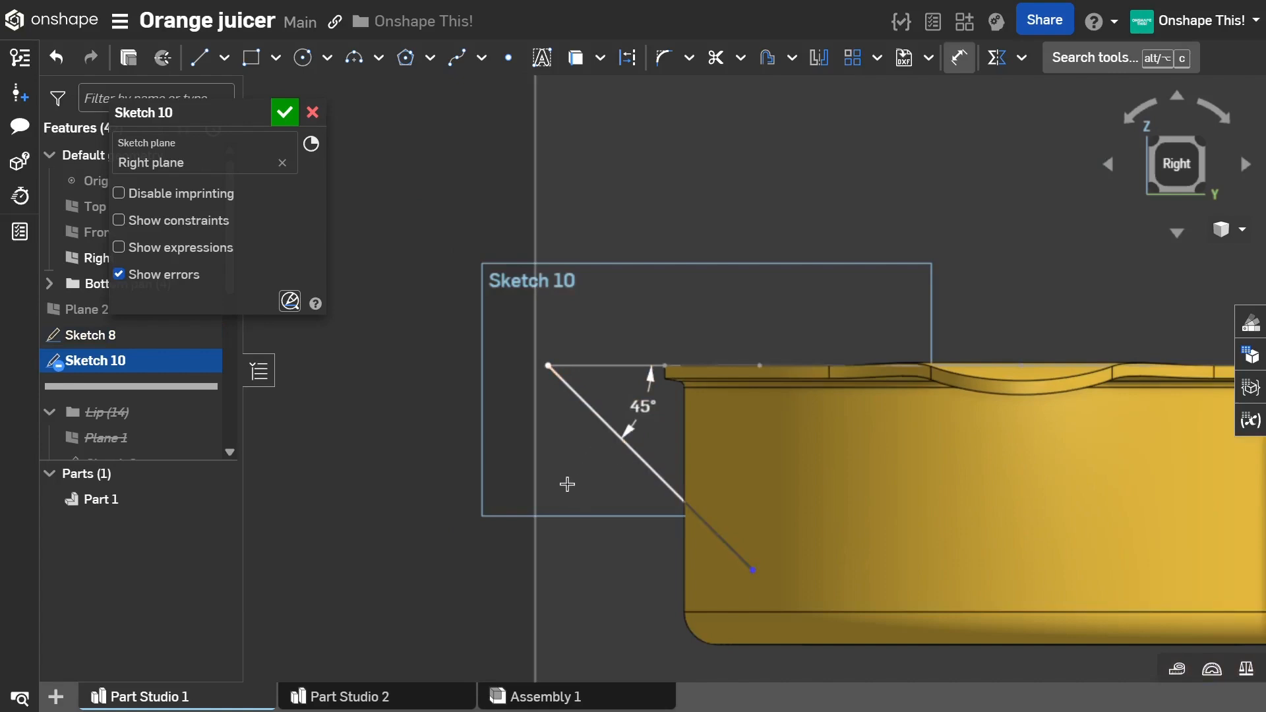
left_click(647, 465)
left_click(594, 533)
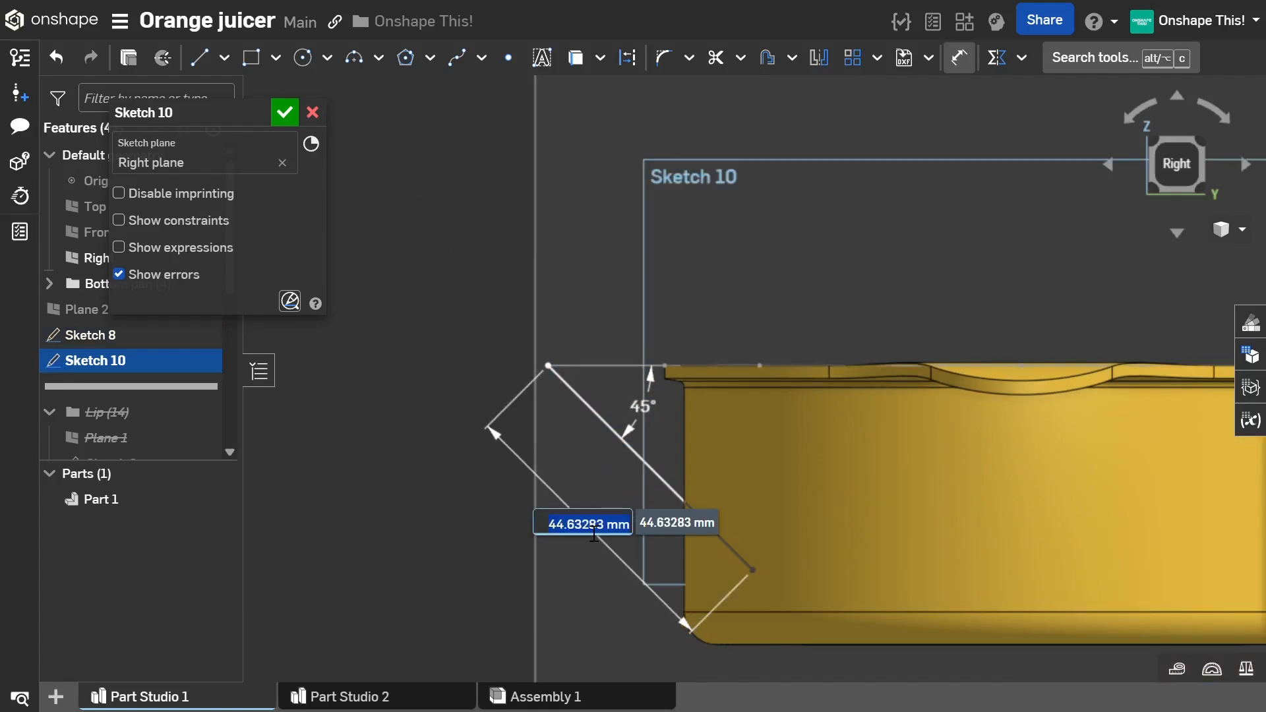
type("35")
key("Return")
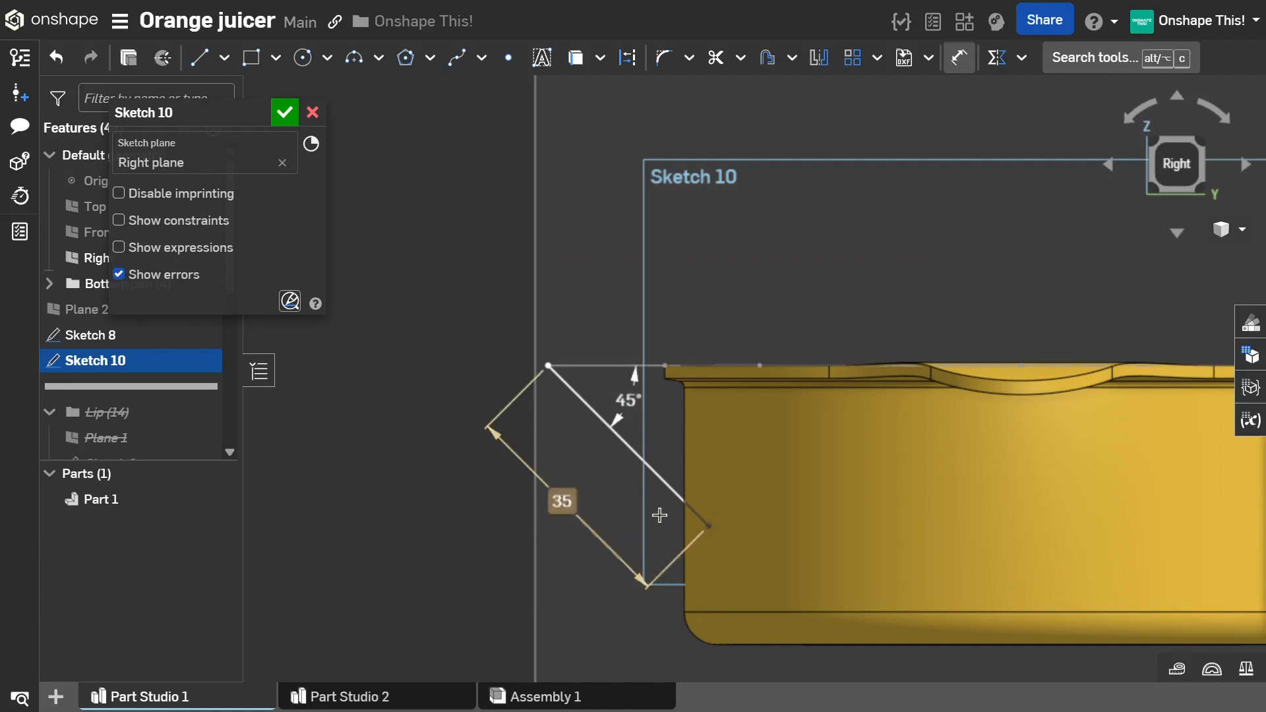
mouse_move(638, 518)
right_mouse_down()
mouse_move(681, 520)
mouse_move(670, 565)
mouse_move(775, 451)
right_mouse_up()
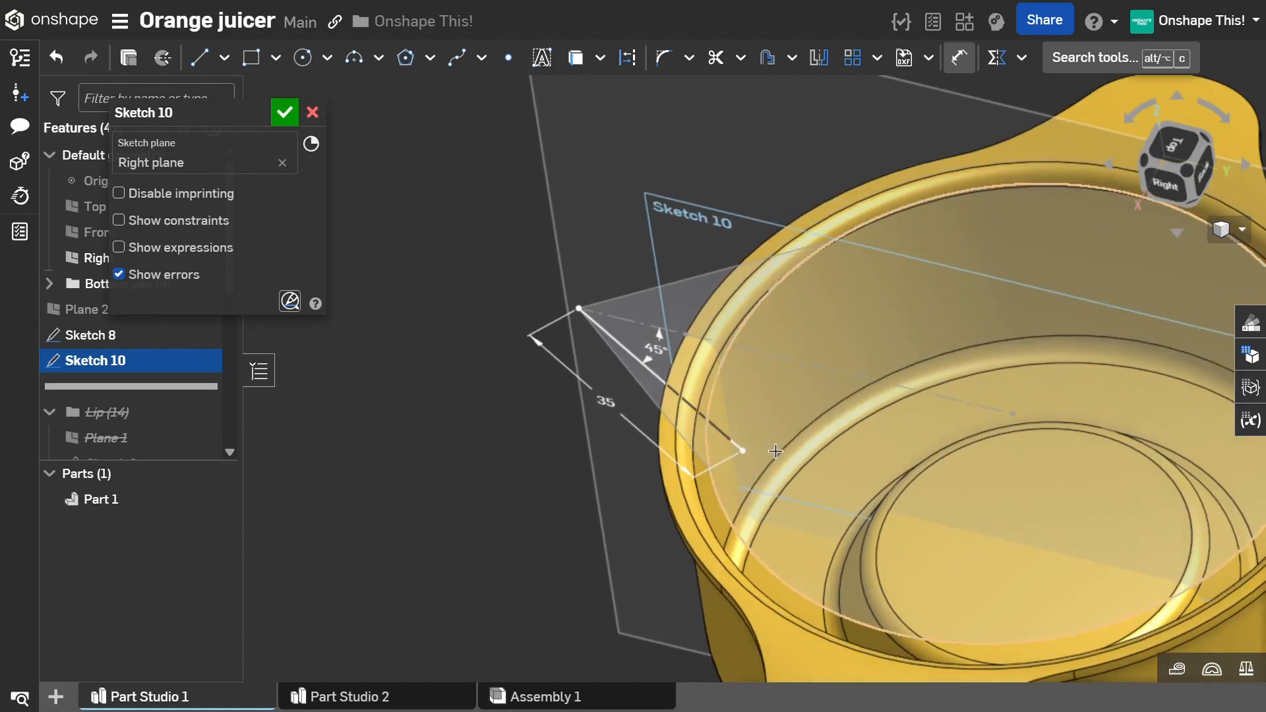
scroll(775, 452, "up", 3)
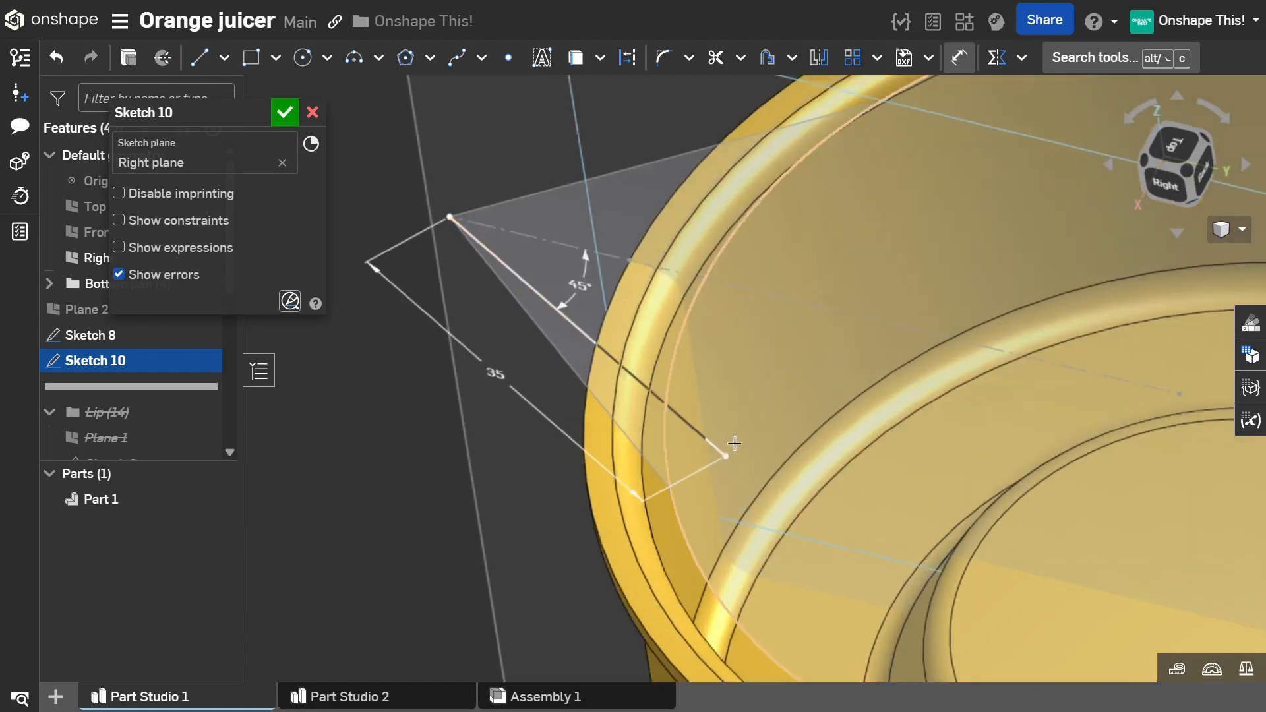
scroll(719, 448, "down", 1)
right_click_drag(598, 404, 644, 377)
scroll(629, 396, "down", 3)
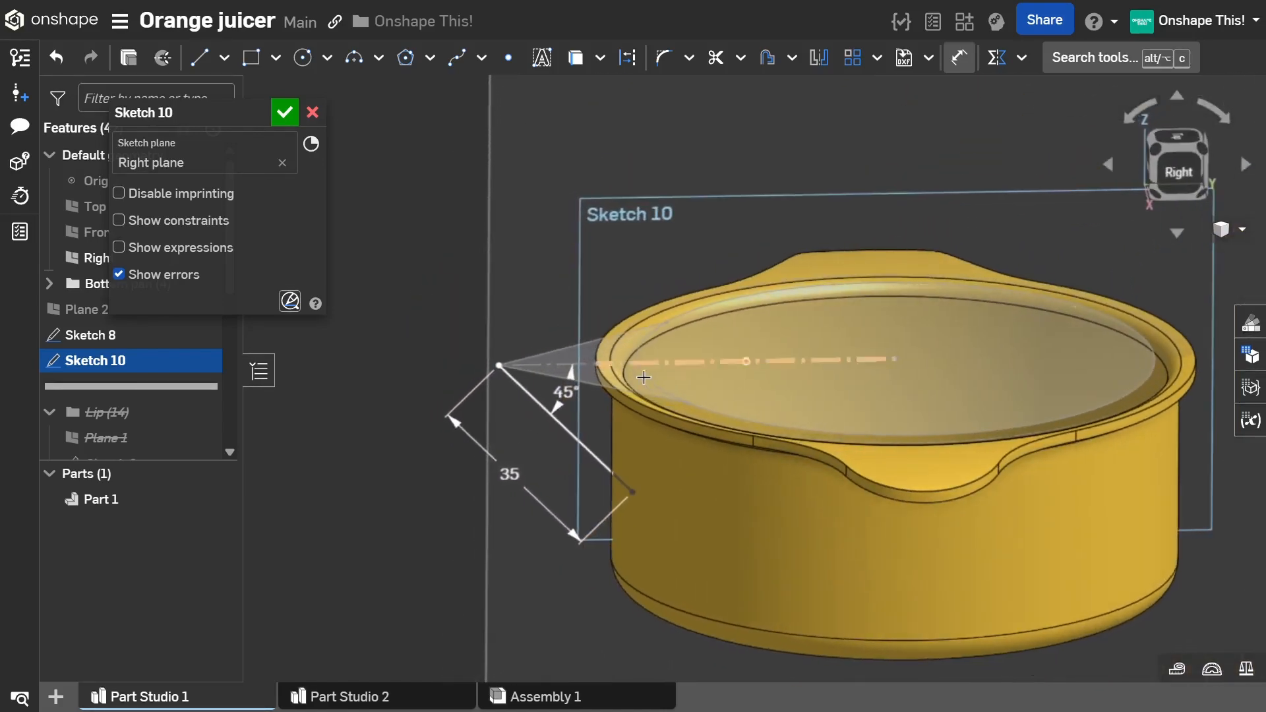
left_click(285, 113)
right_click_drag(612, 267, 599, 280)
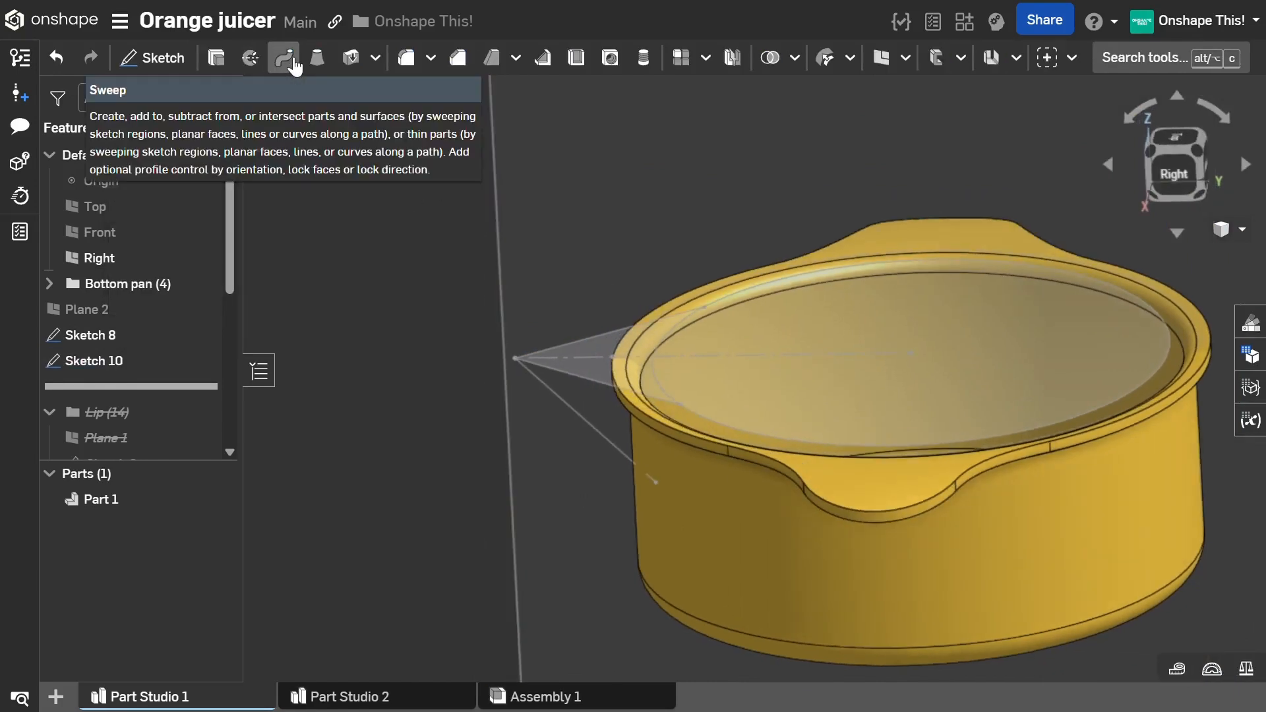
key("shift+e")
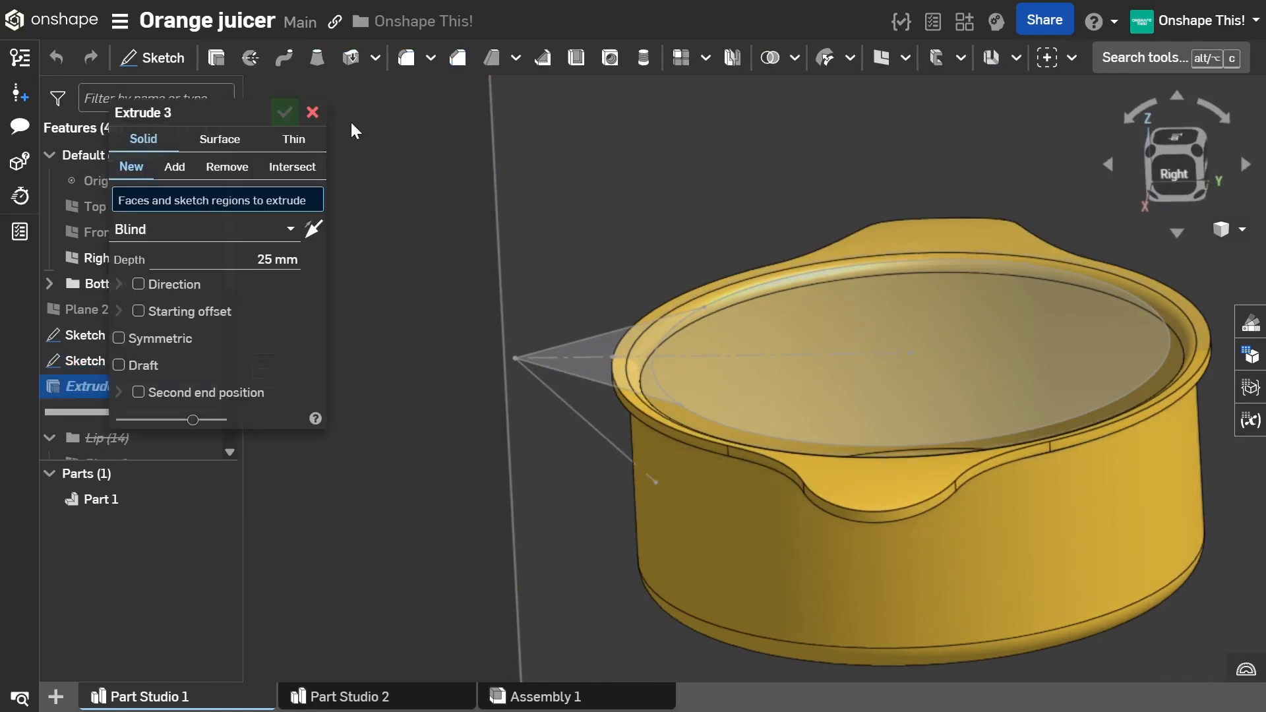
mouse_move(384, 275)
right_mouse_down()
mouse_move(433, 258)
mouse_move(591, 305)
right_mouse_up()
left_click(591, 305)
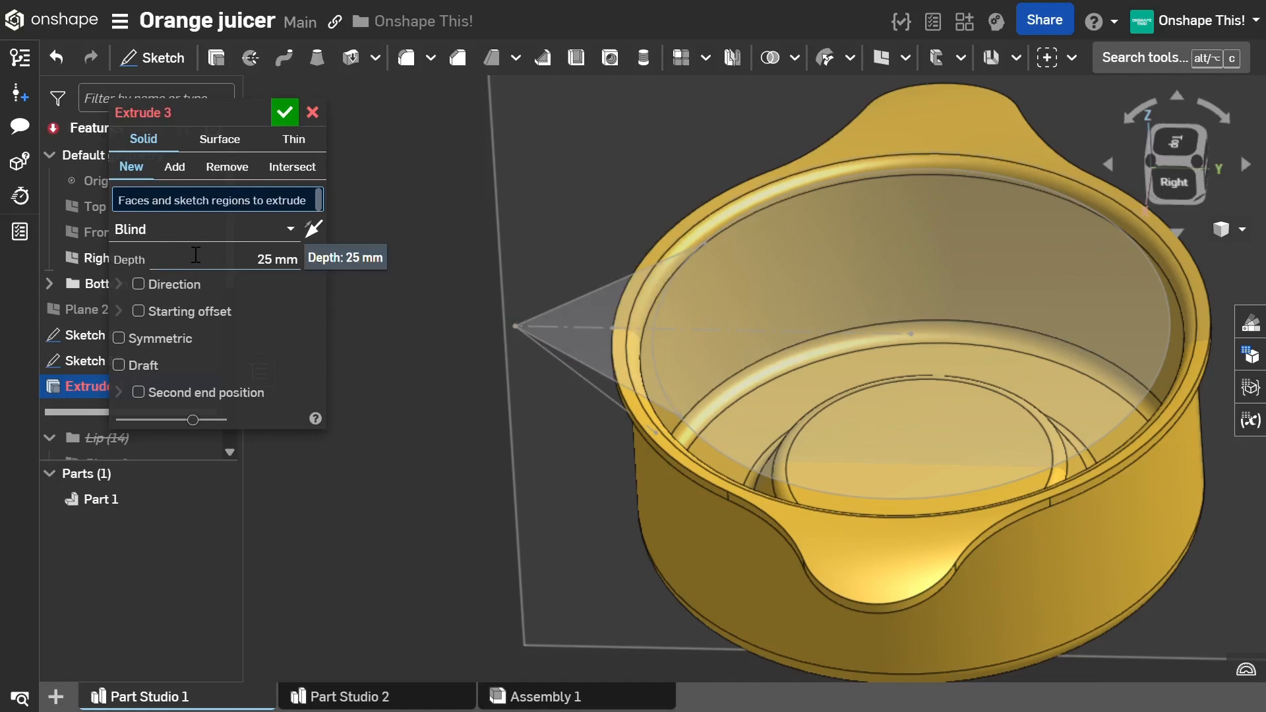
left_click(598, 311)
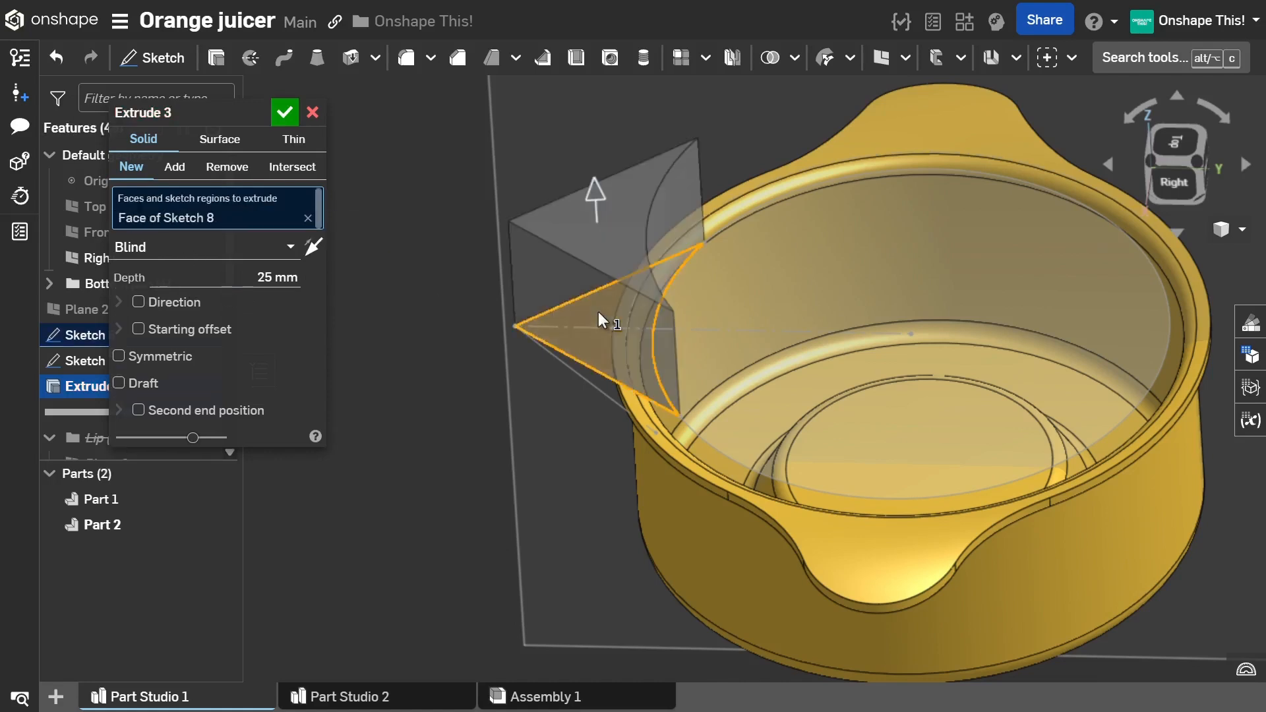
left_click(139, 303)
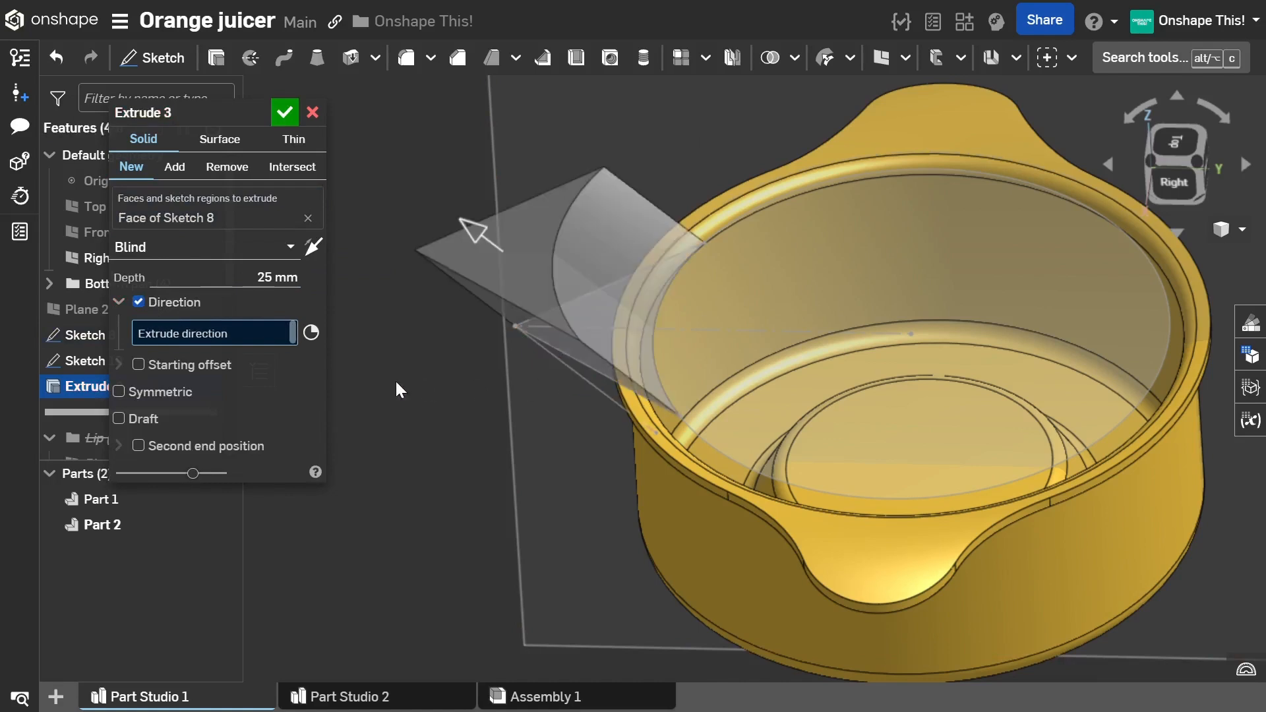
left_click(553, 357)
left_click(313, 247)
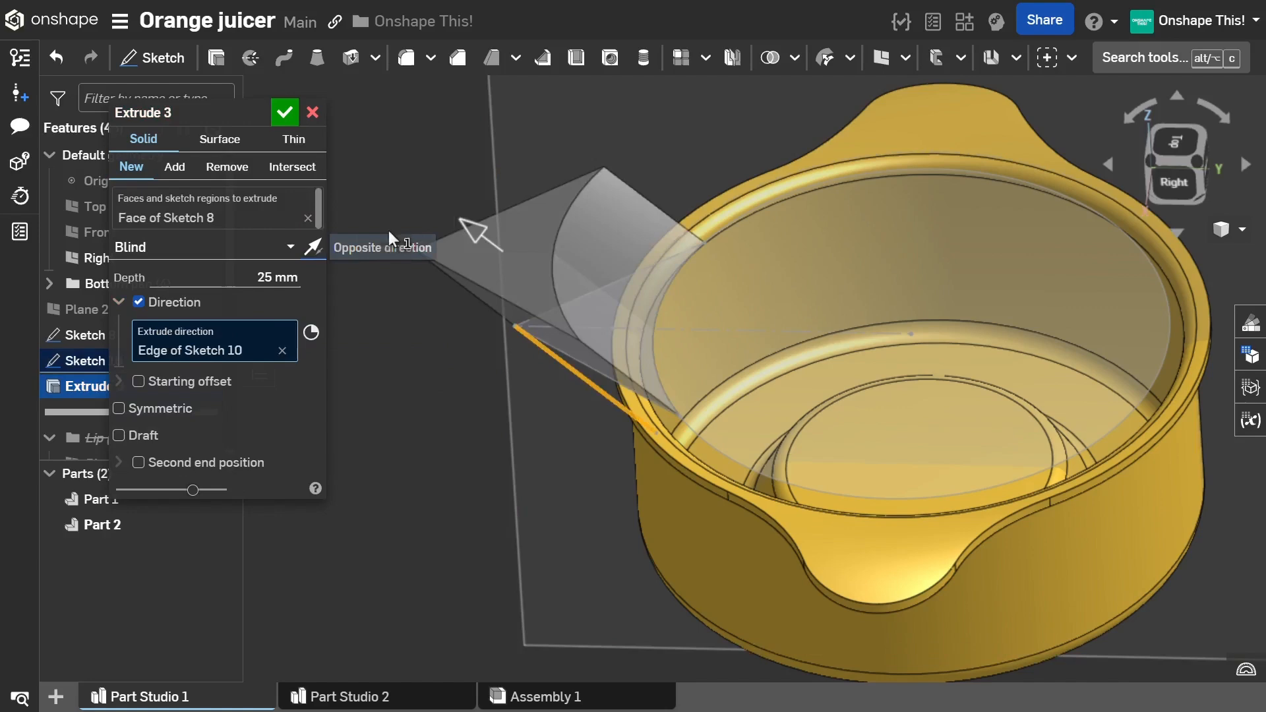
right_click_drag(465, 228, 497, 203)
right_click_drag(477, 247, 707, 377)
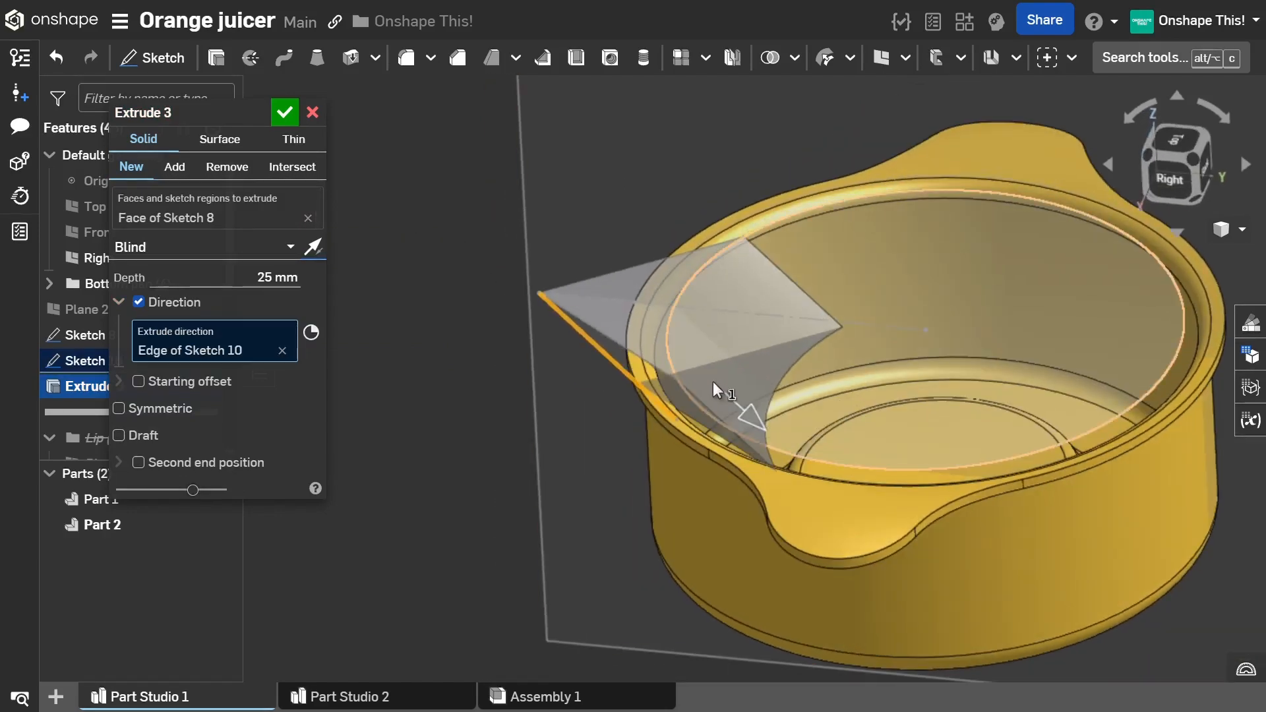
left_click_drag(756, 419, 789, 450)
right_click_drag(564, 231, 596, 231)
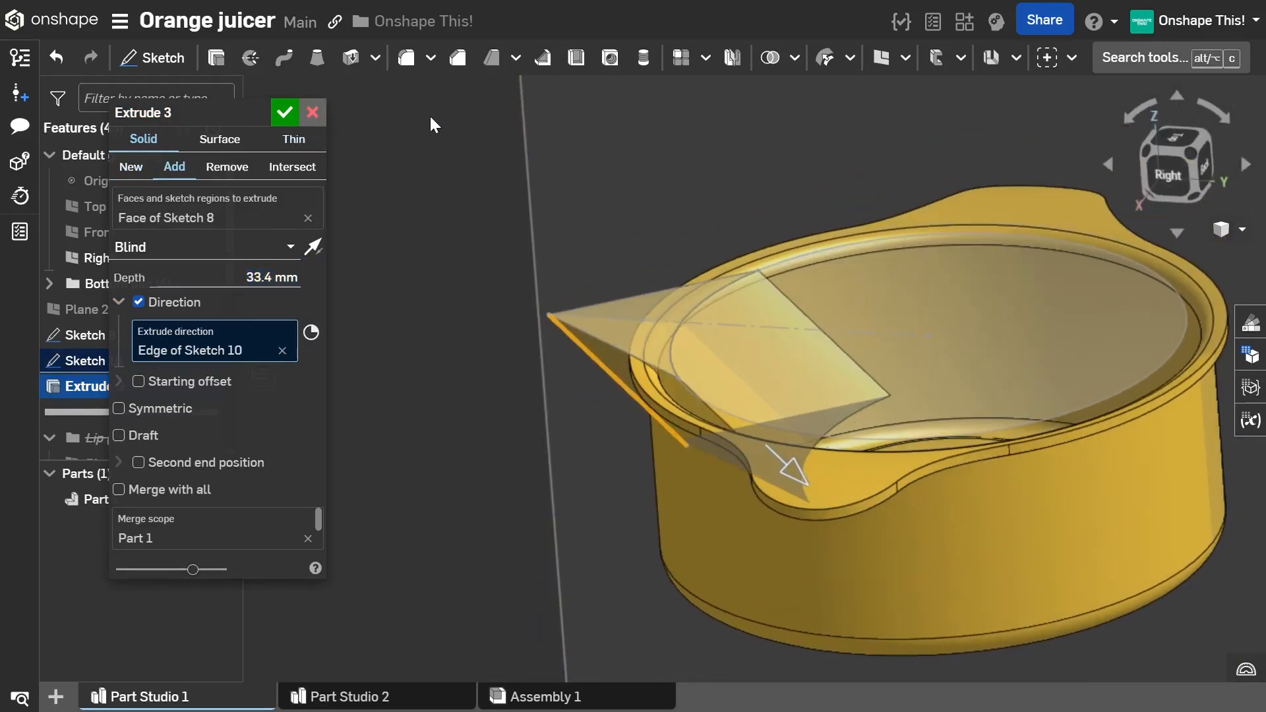
left_click(312, 112)
Step: Sweep the V-shaped rim sketch region along the 45° line as a new solid part
left_click(285, 57)
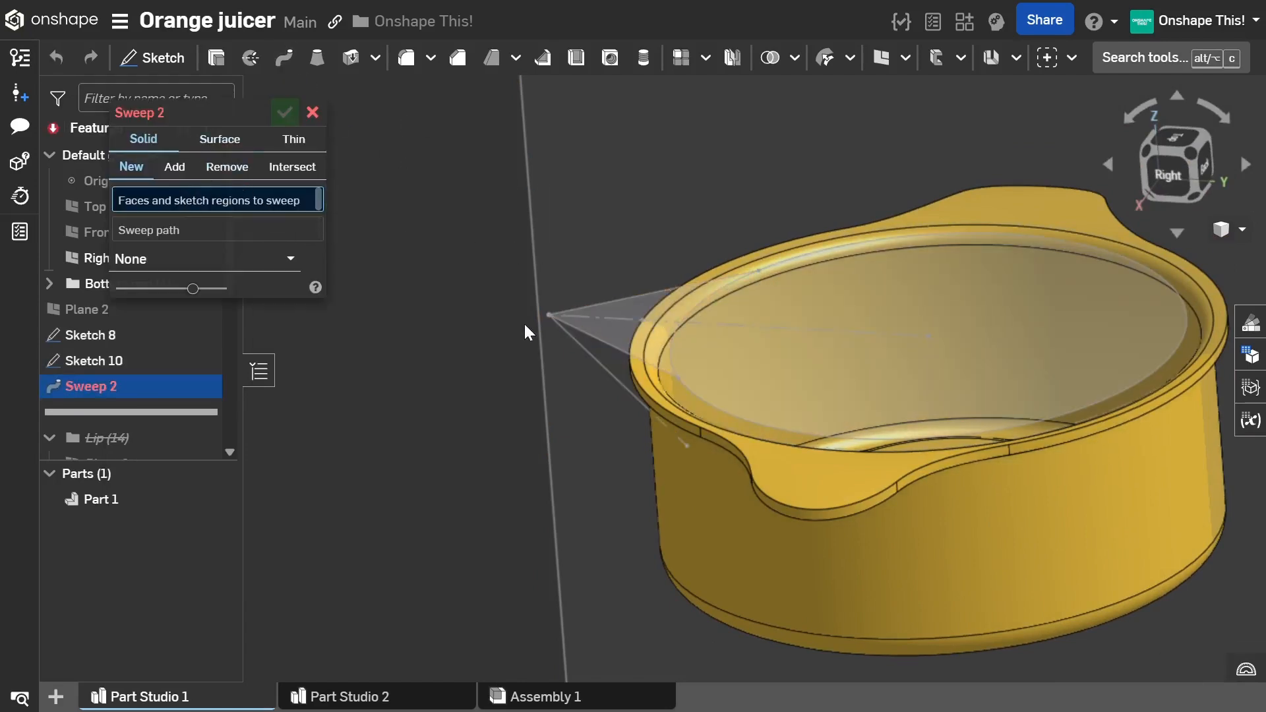
right_click_drag(524, 324, 615, 267)
left_click(615, 262)
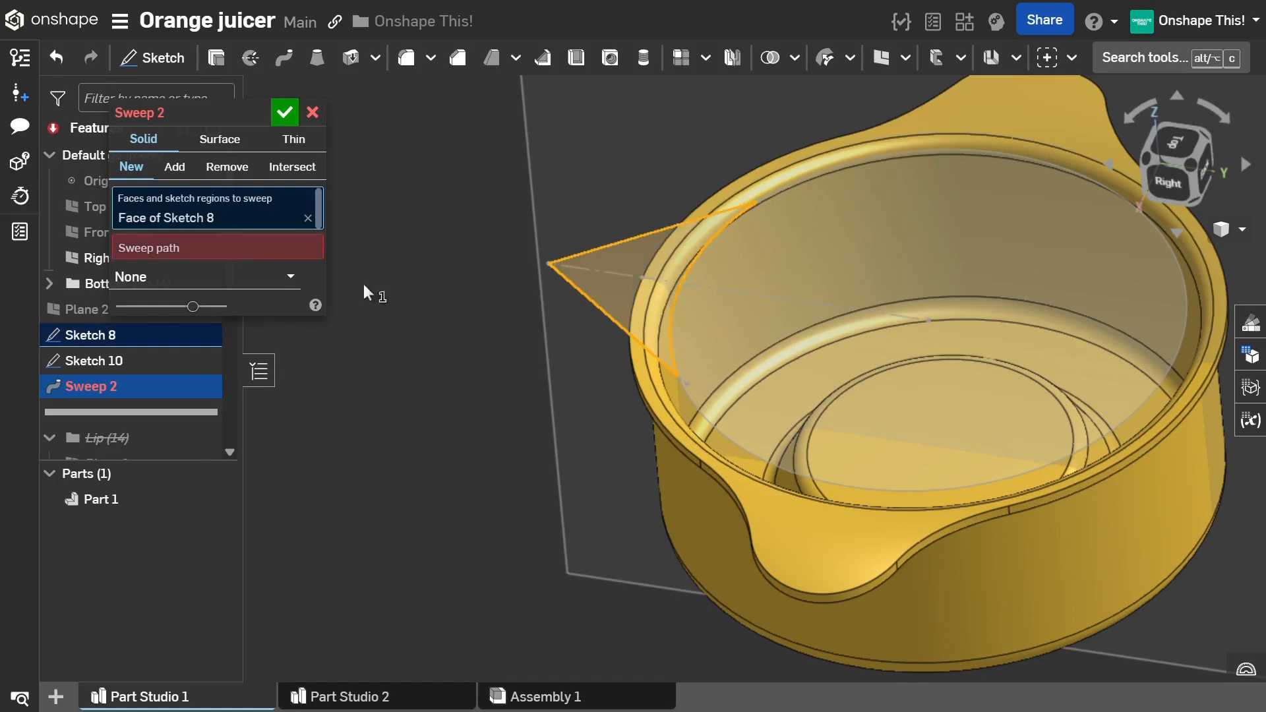
left_click(243, 247)
right_click_drag(600, 317, 586, 333)
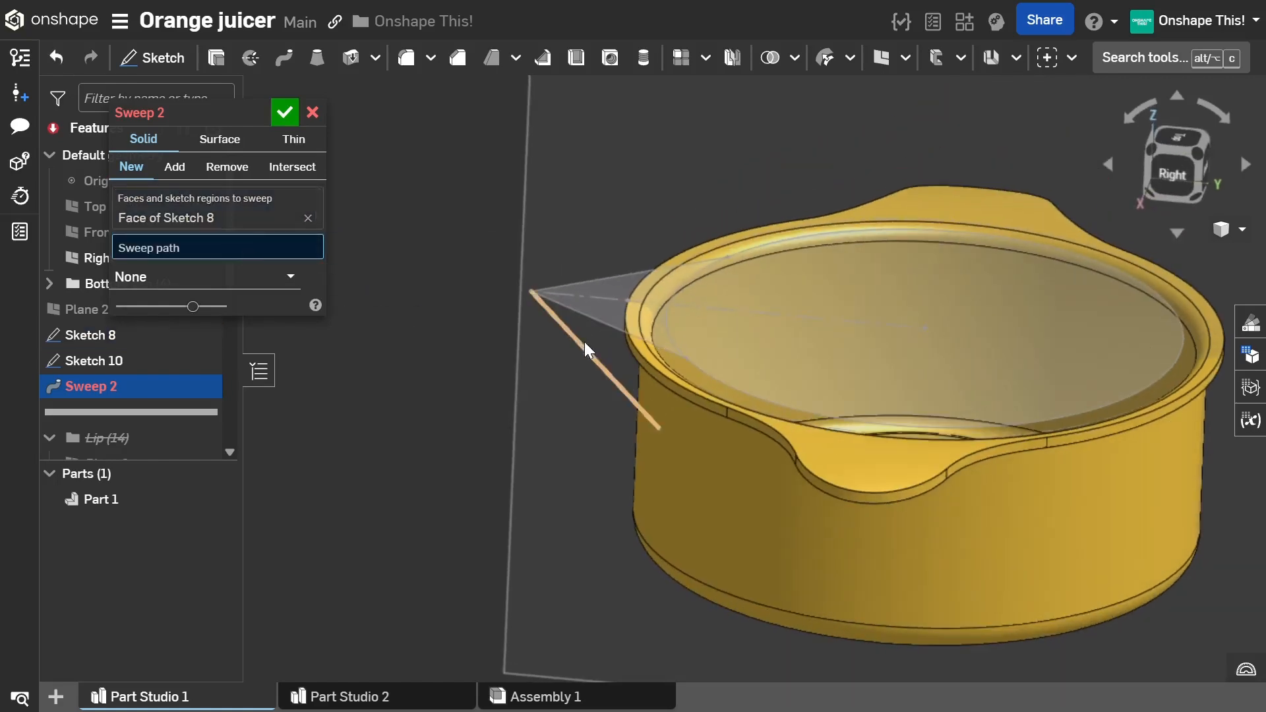
left_click(584, 342)
right_click_drag(416, 330, 409, 356)
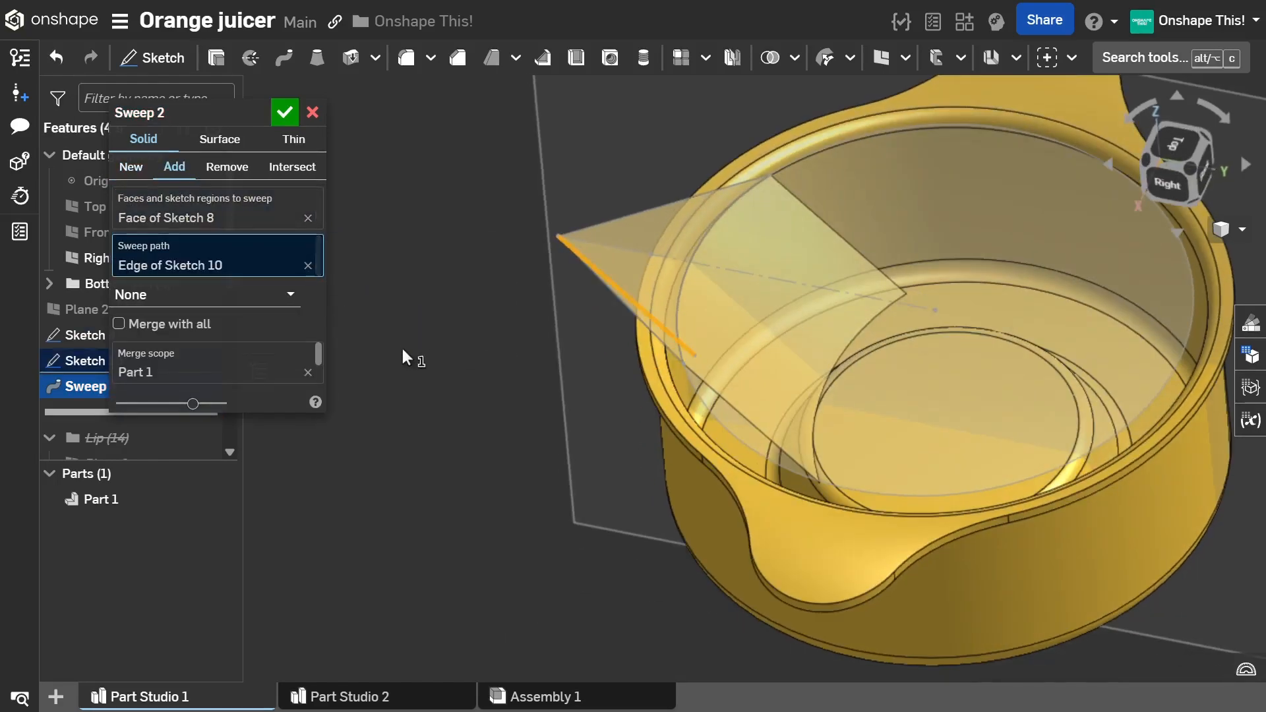
left_click(138, 173)
left_click(281, 117)
Step: Hide all planes so only the pan and the swept lip body are displayed
right_click_drag(477, 266, 473, 301)
scroll(646, 256, "up", 3)
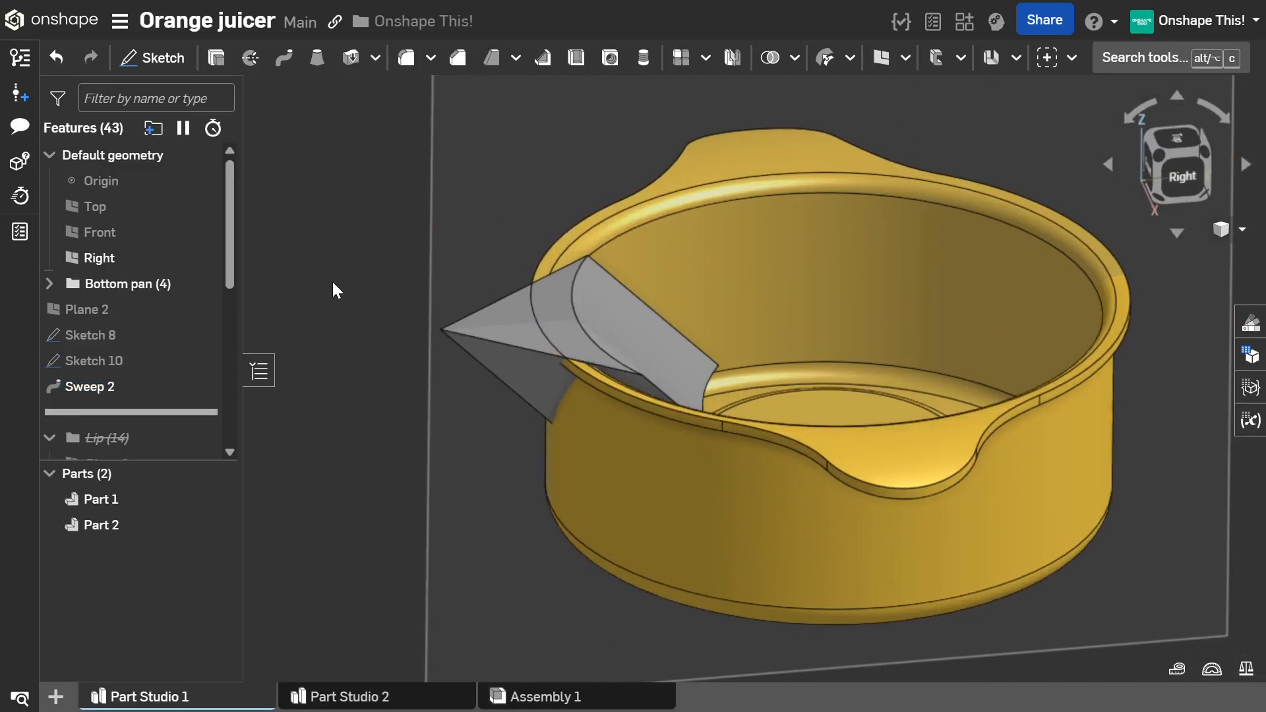
key("p")
key("p")
scroll(477, 345, "down", 5)
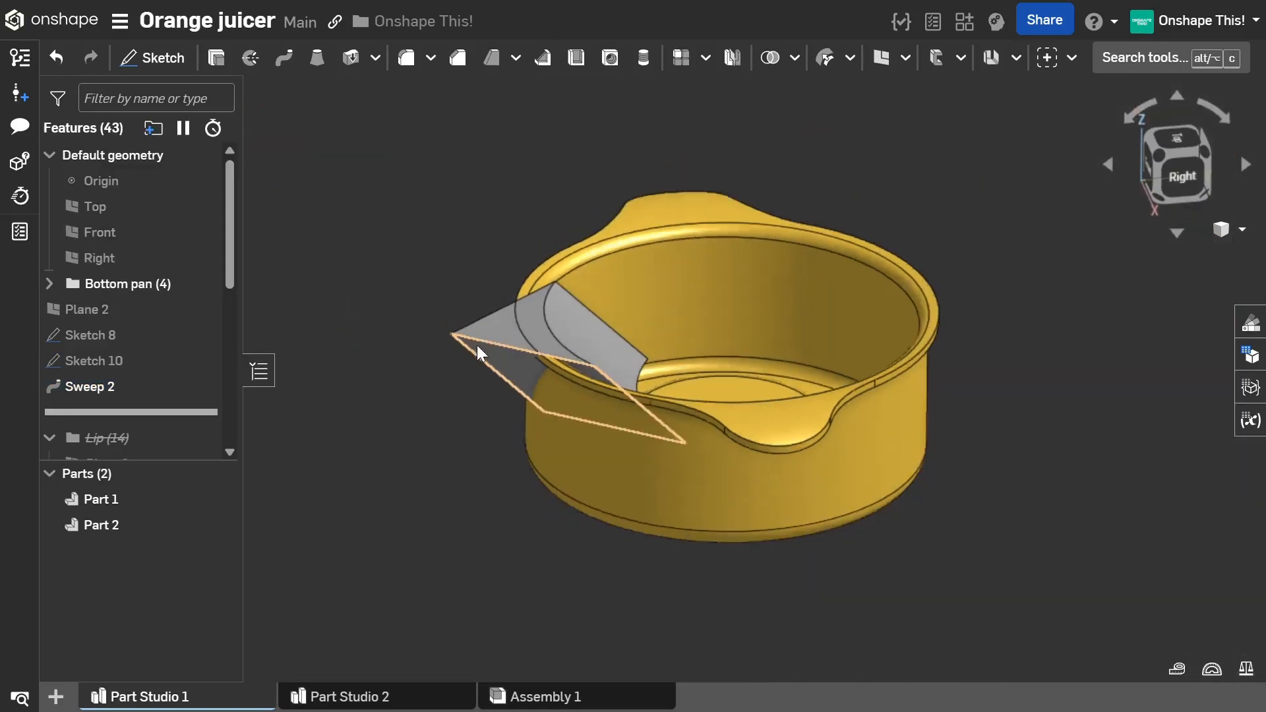
scroll(550, 300, "up", 2)
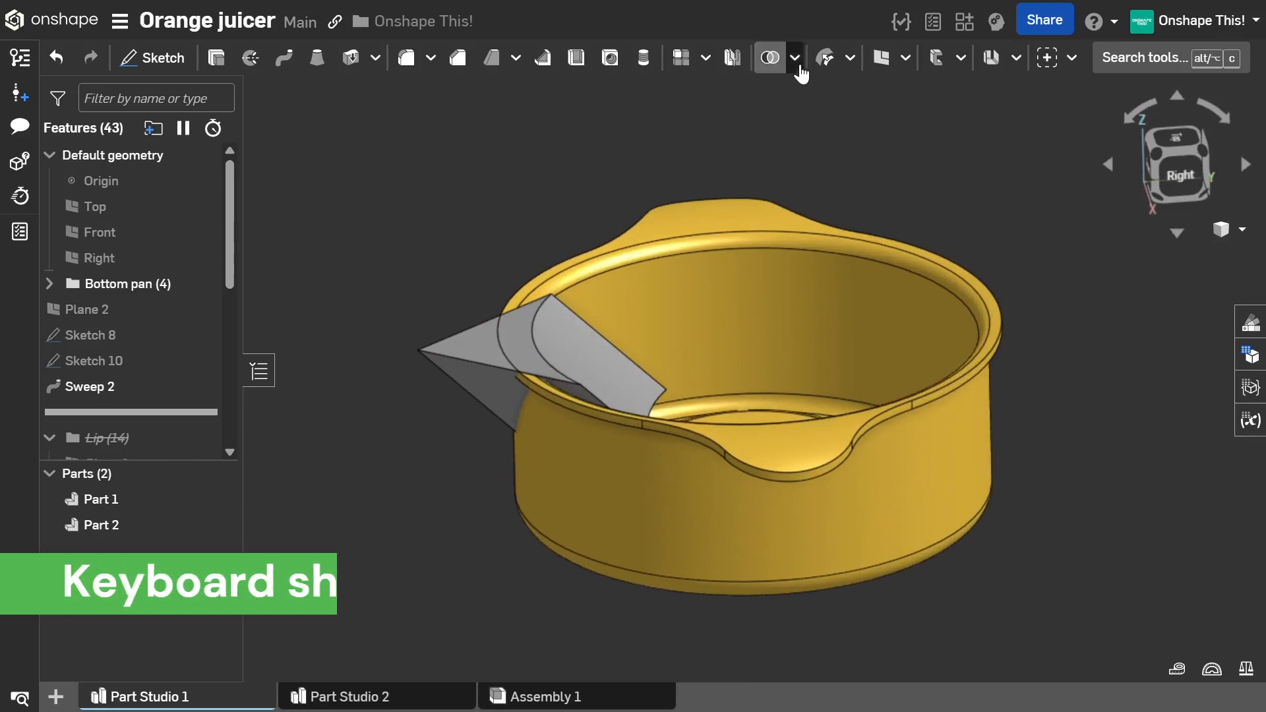
Step: Create a 0 mm offset surface from the pan's inner wall, the rounded edge above it and the top rim face
left_click(908, 61)
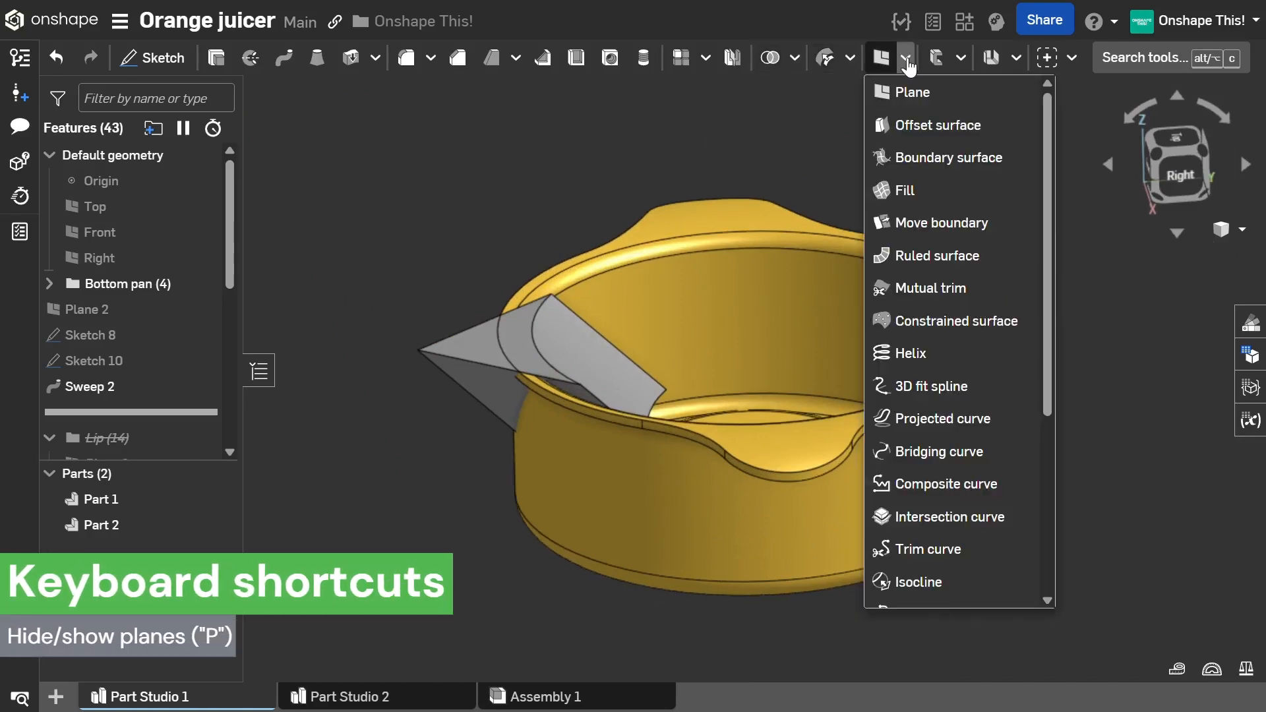
left_click(918, 127)
scroll(596, 149, "down", 2)
scroll(555, 290, "up", 5)
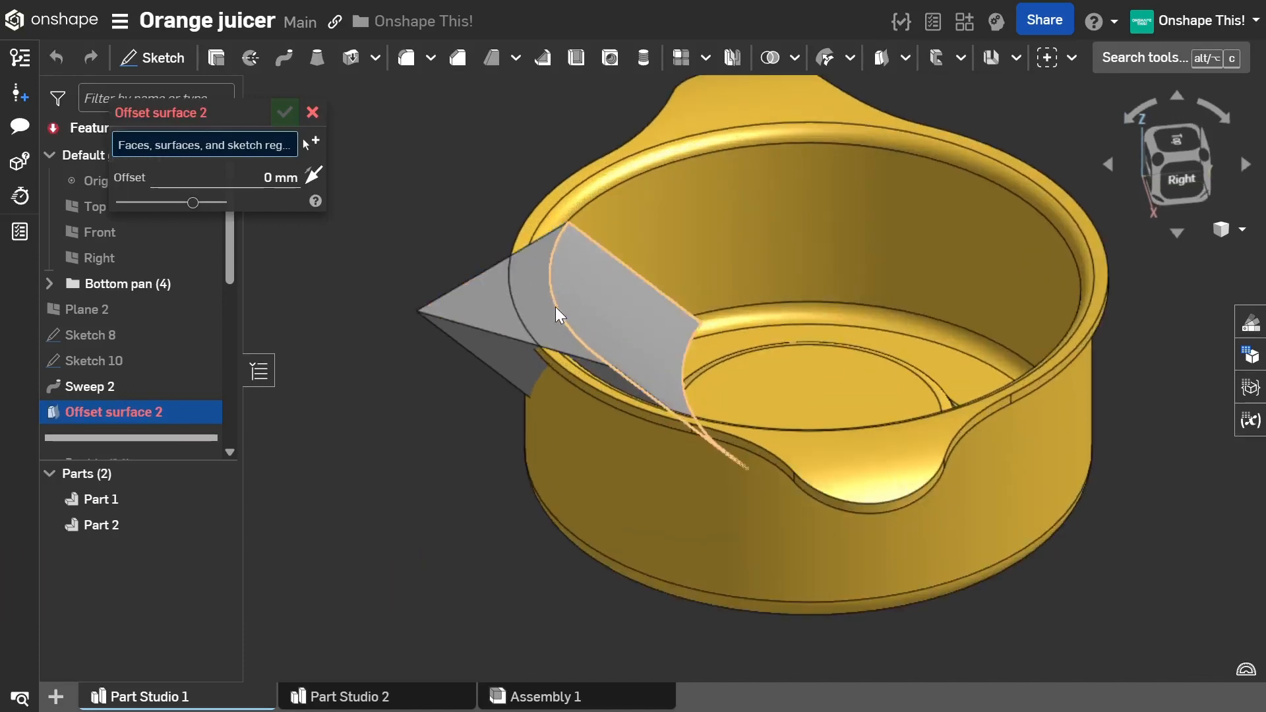
scroll(610, 397, "down", 2)
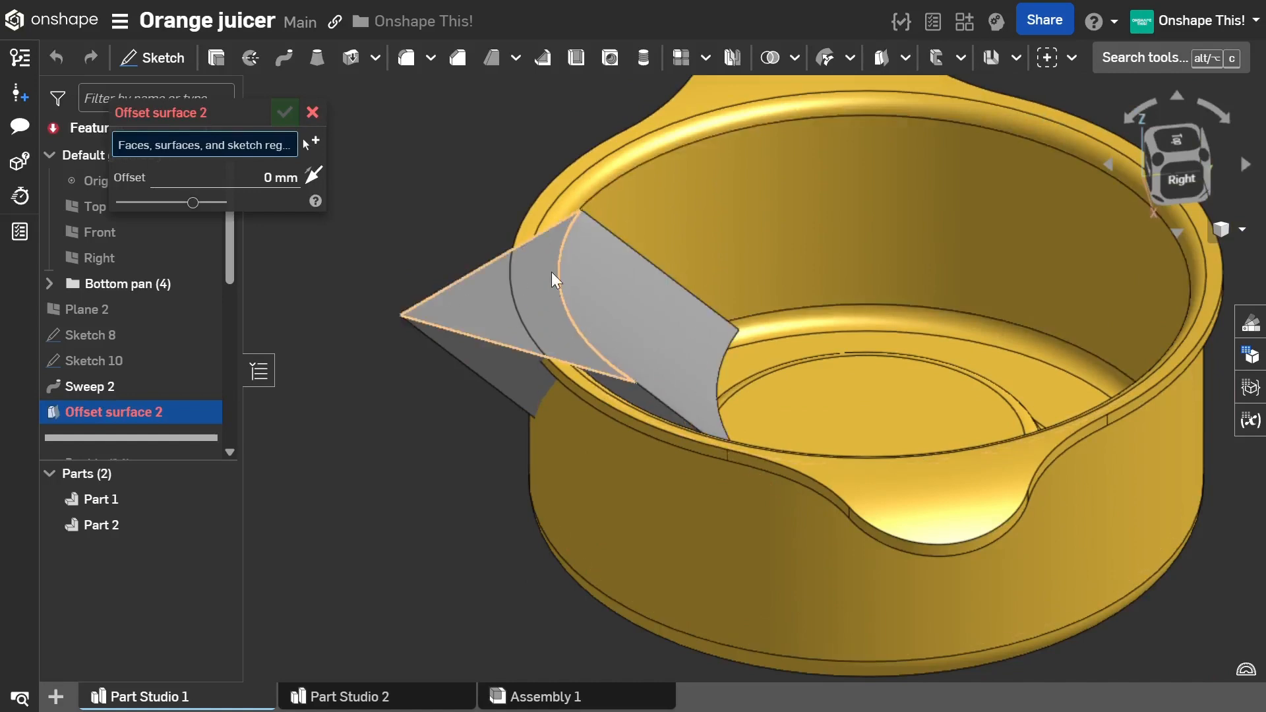
scroll(580, 246, "up", 2)
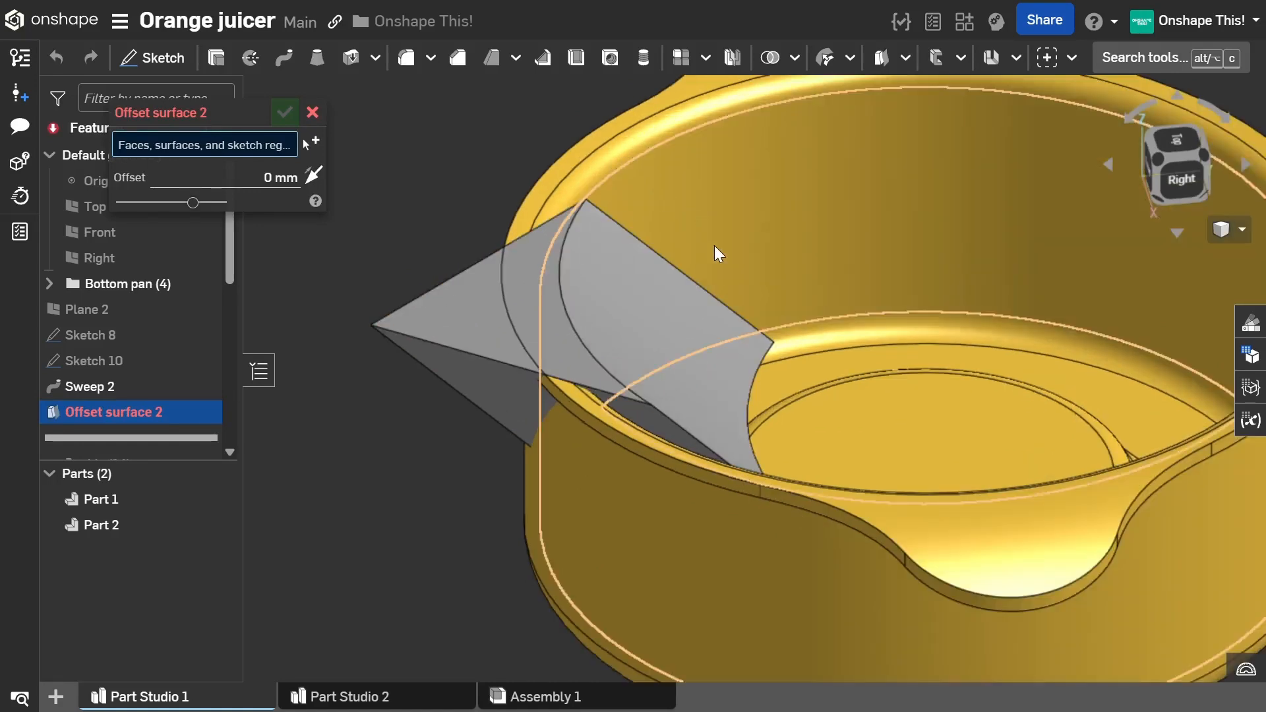
scroll(712, 237, "down", 3)
scroll(701, 172, "up", 2)
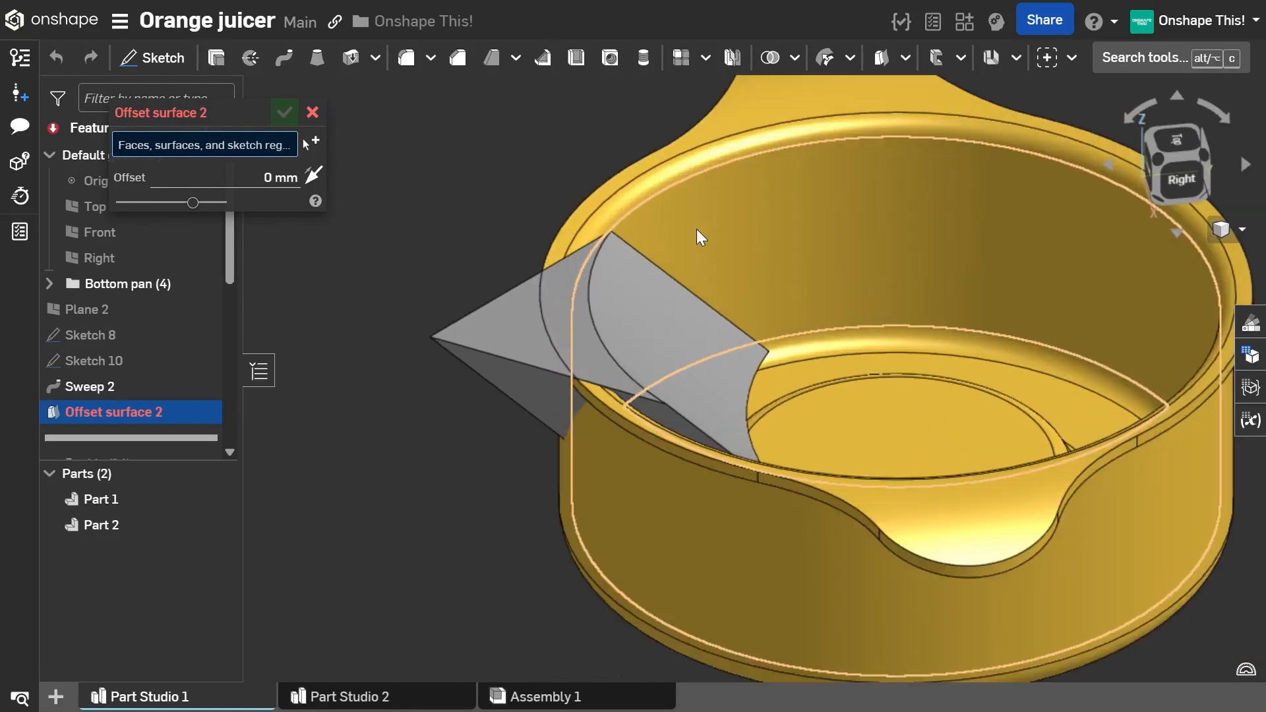
left_click(697, 228)
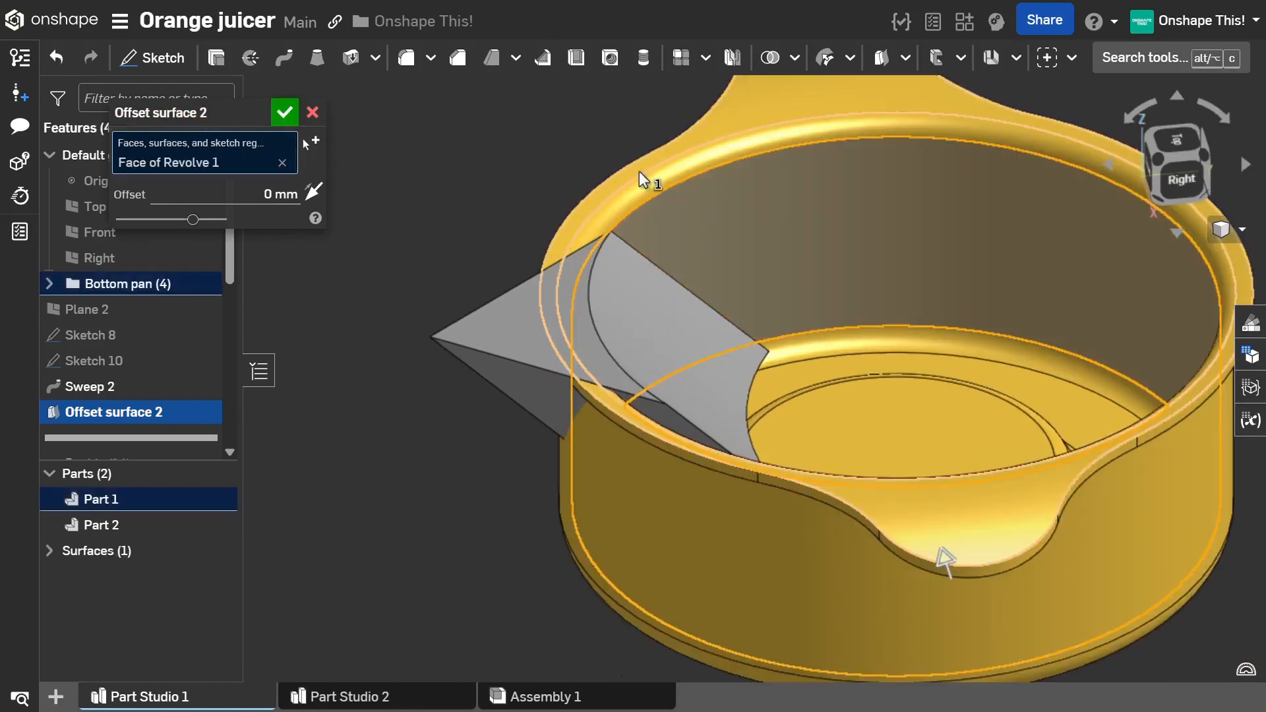
scroll(642, 175, "up", 3)
left_click(656, 210)
left_click(640, 169)
scroll(481, 203, "down", 5)
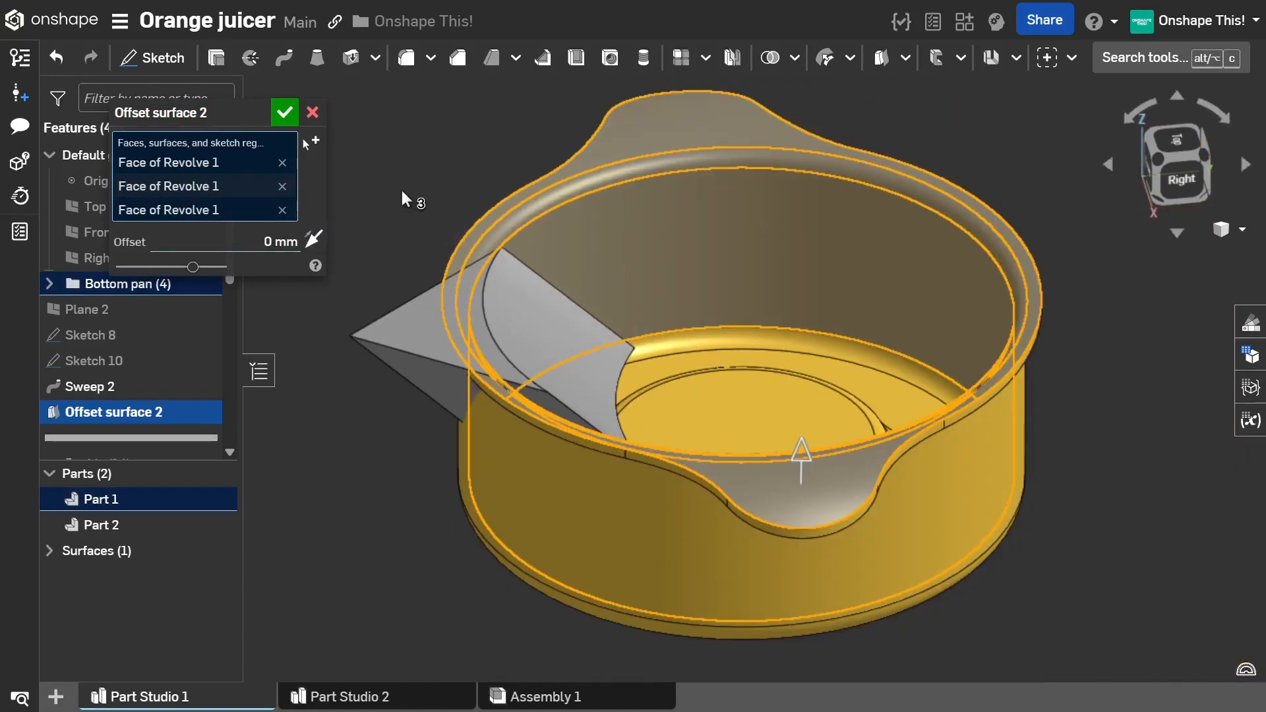
left_click(284, 115)
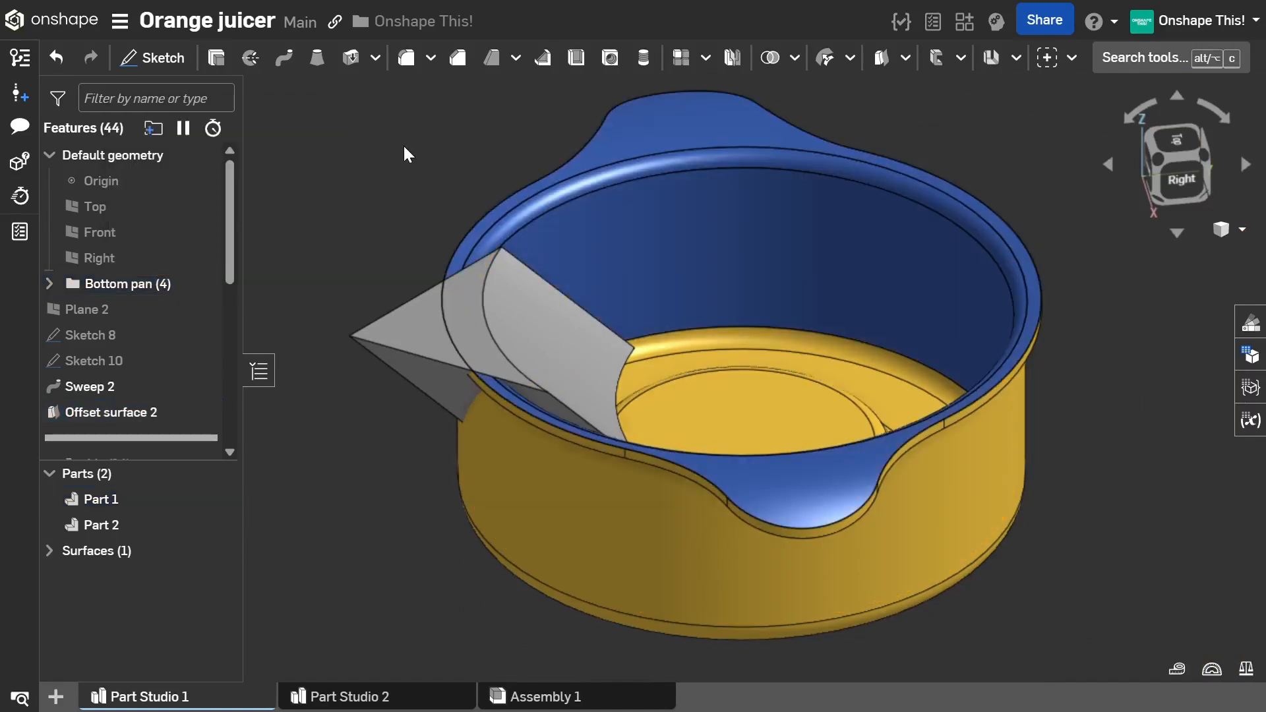
mouse_move(432, 181)
right_mouse_down()
mouse_move(400, 205)
mouse_move(428, 171)
right_mouse_up()
scroll(429, 166, "down", 2)
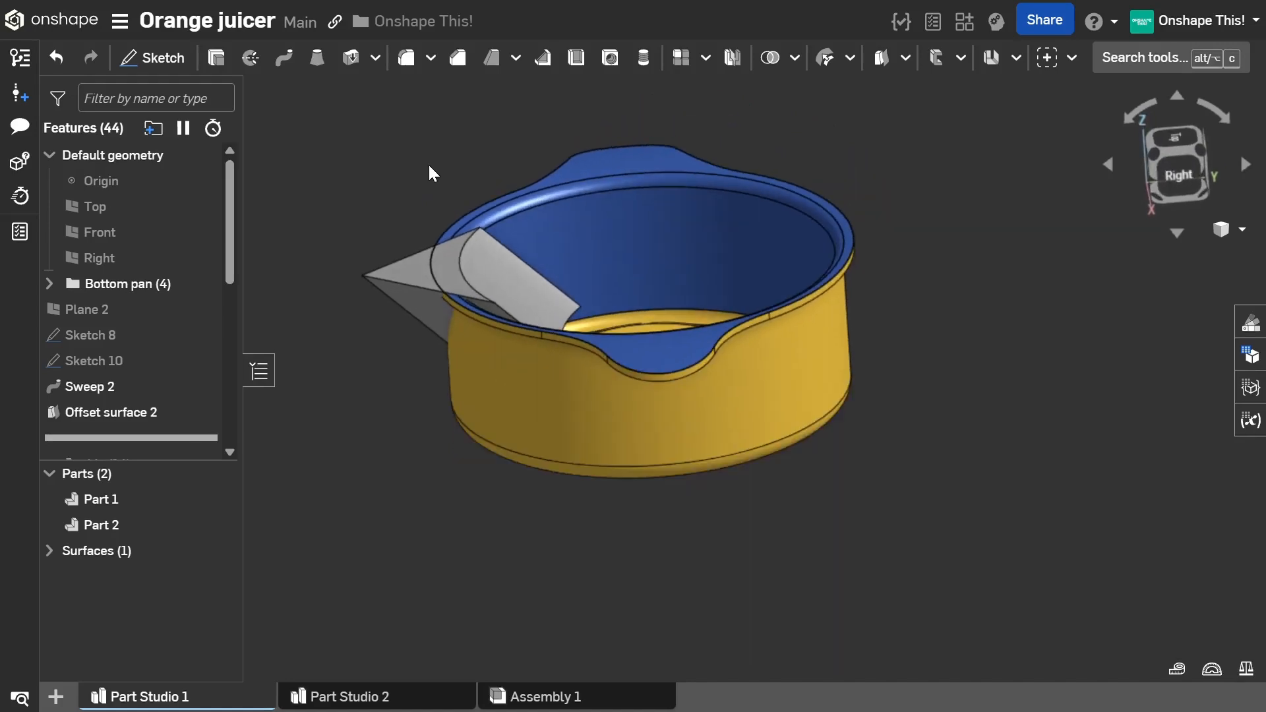
scroll(422, 195, "up", 3)
scroll(435, 217, "down", 1)
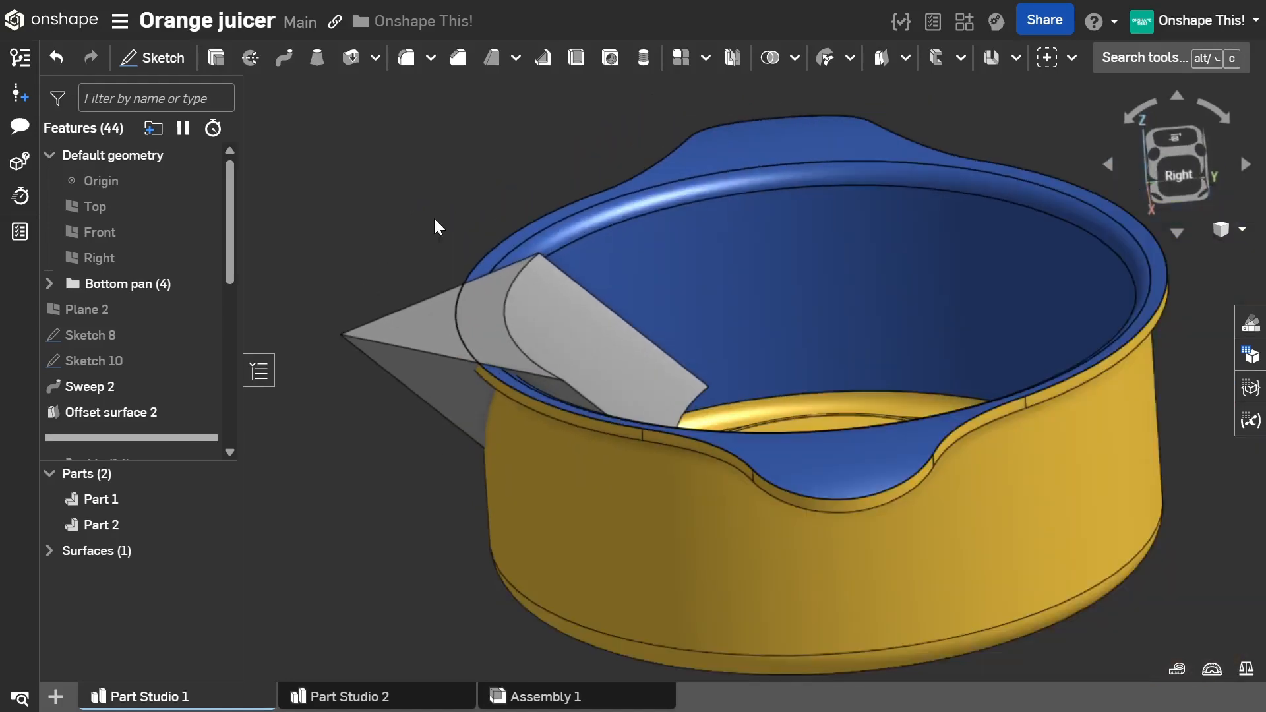
scroll(455, 204, "down", 1)
scroll(470, 200, "up", 3)
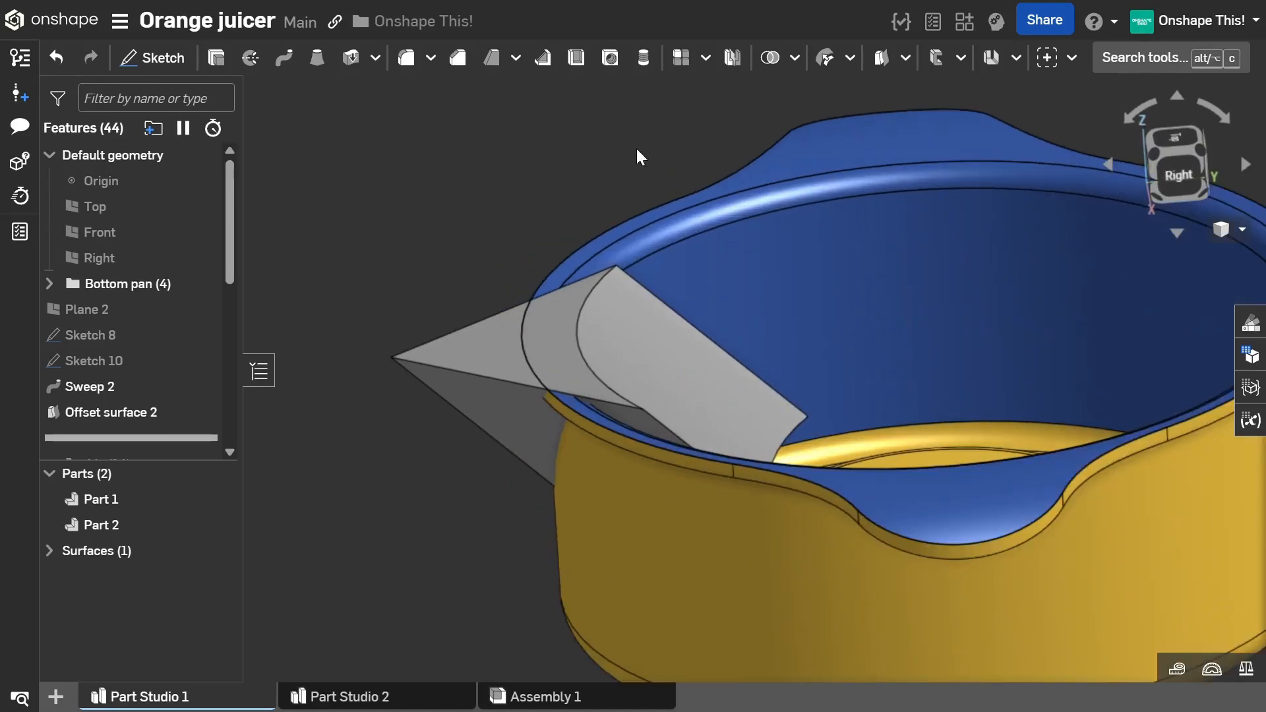
scroll(517, 198, "down", 1)
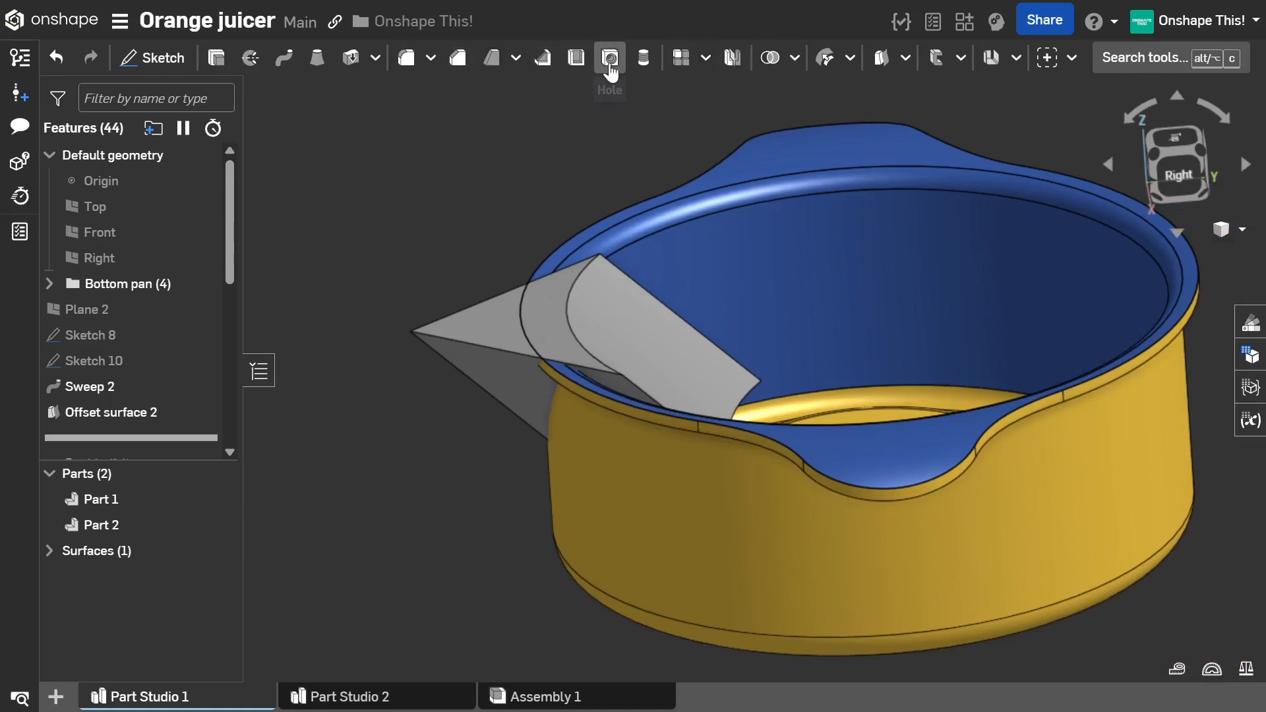
left_click(697, 61)
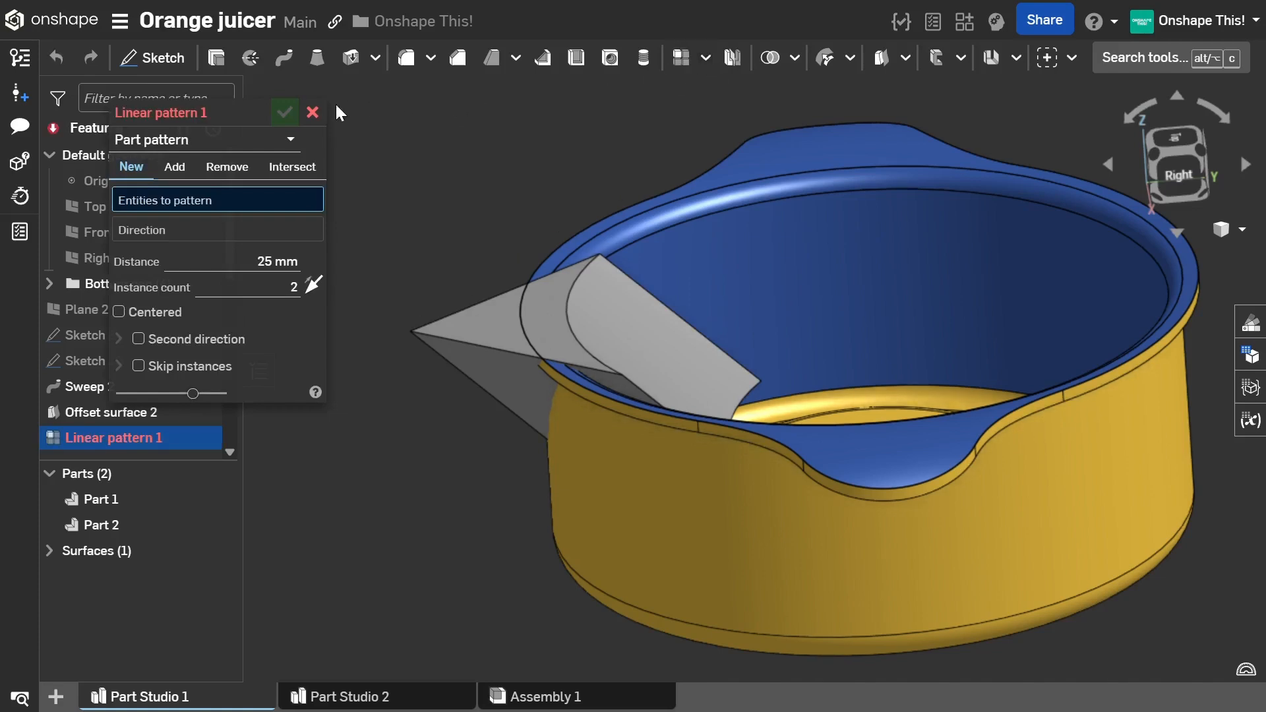
left_click(311, 112)
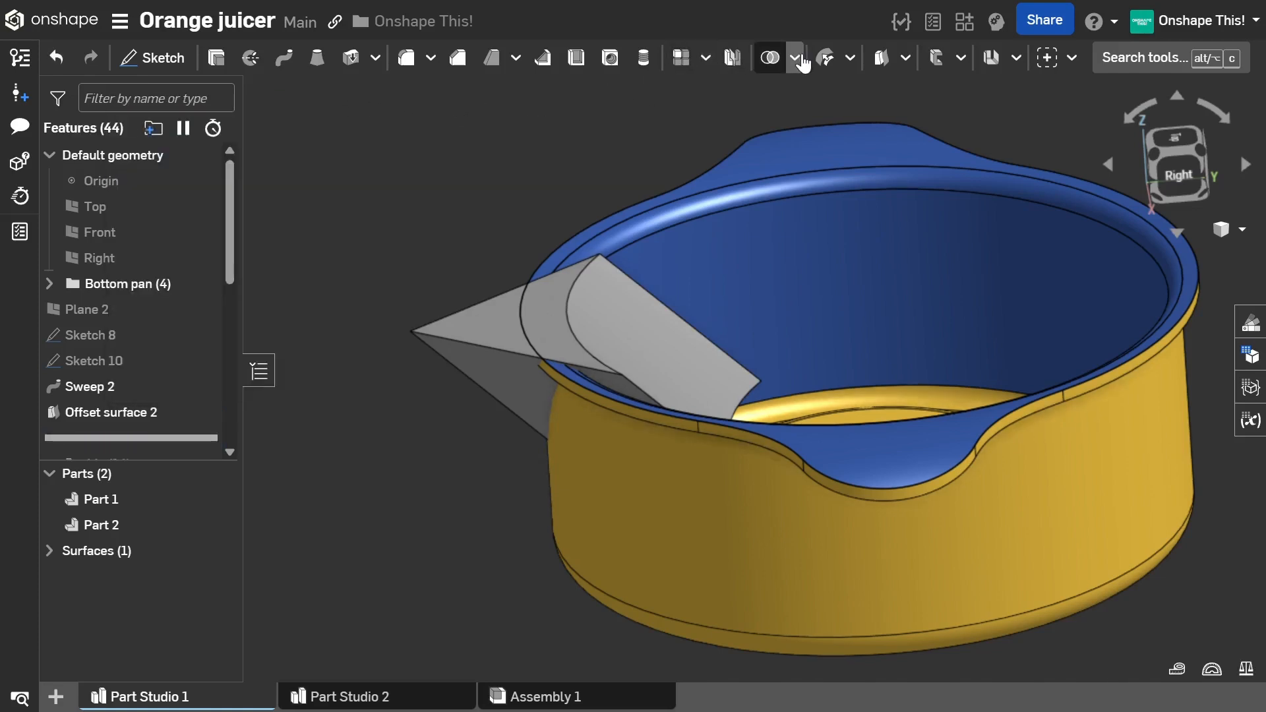
left_click(919, 63)
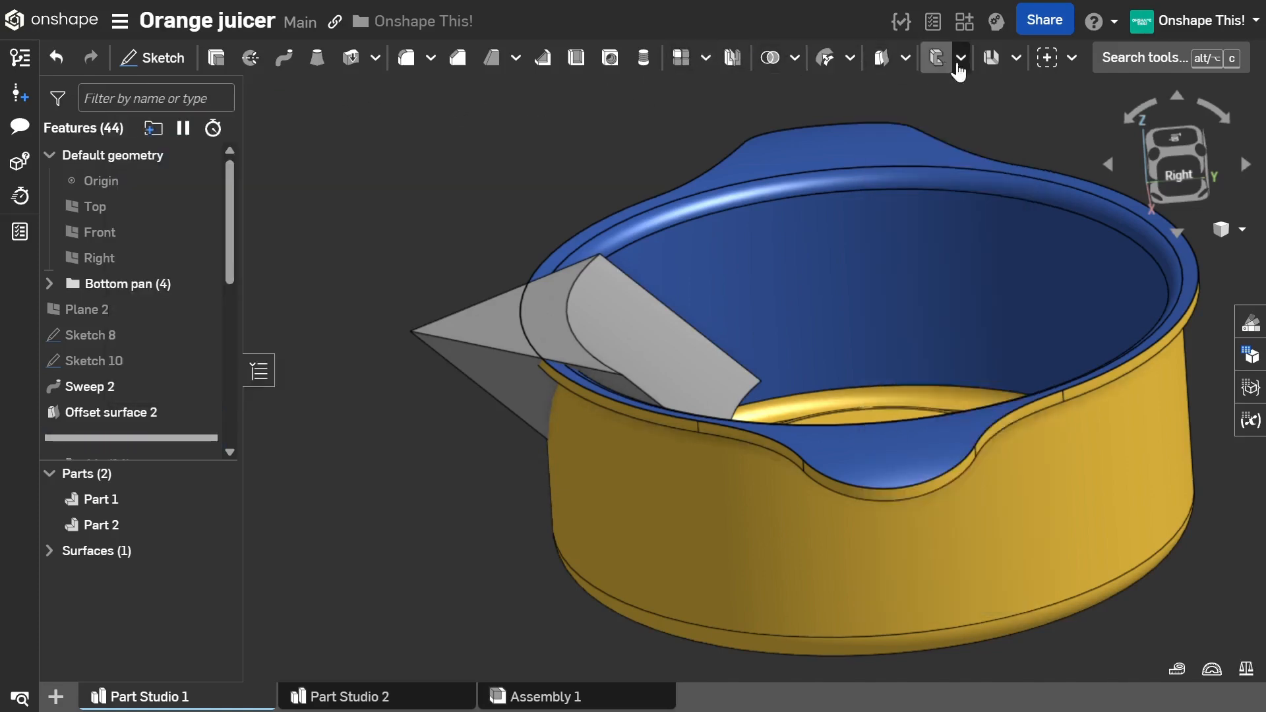
left_click(528, 60)
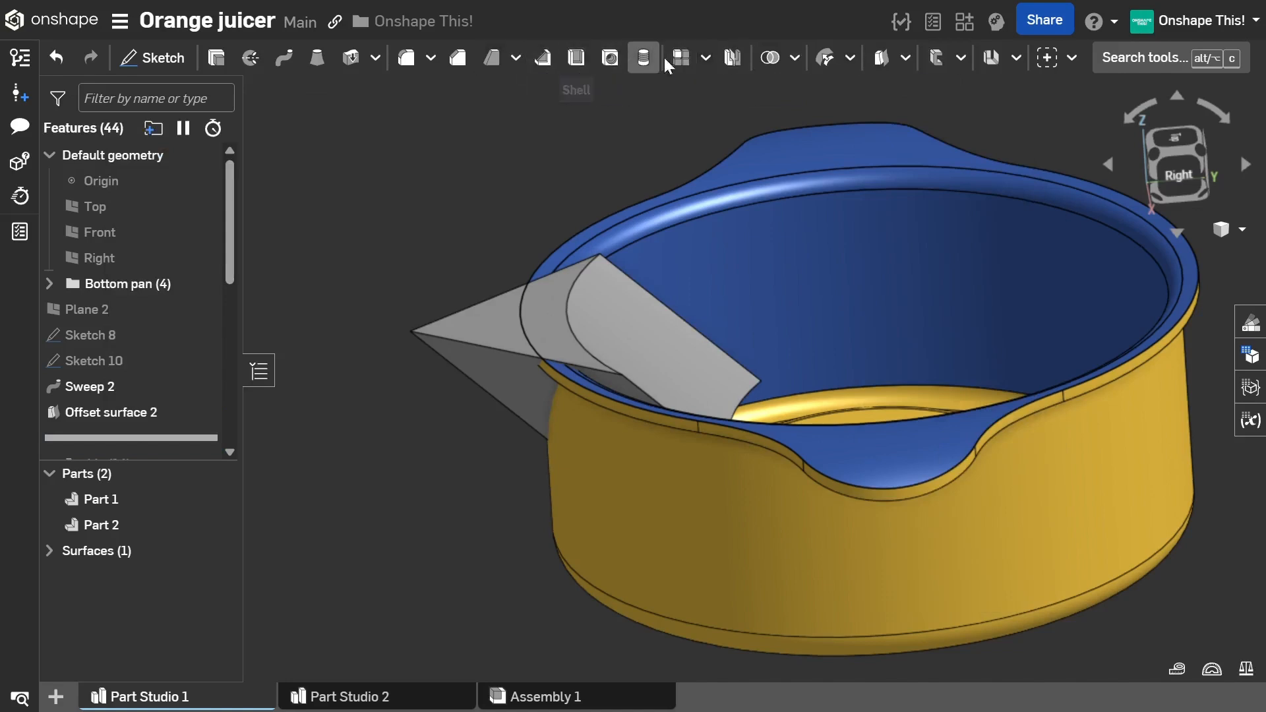
left_click(707, 60)
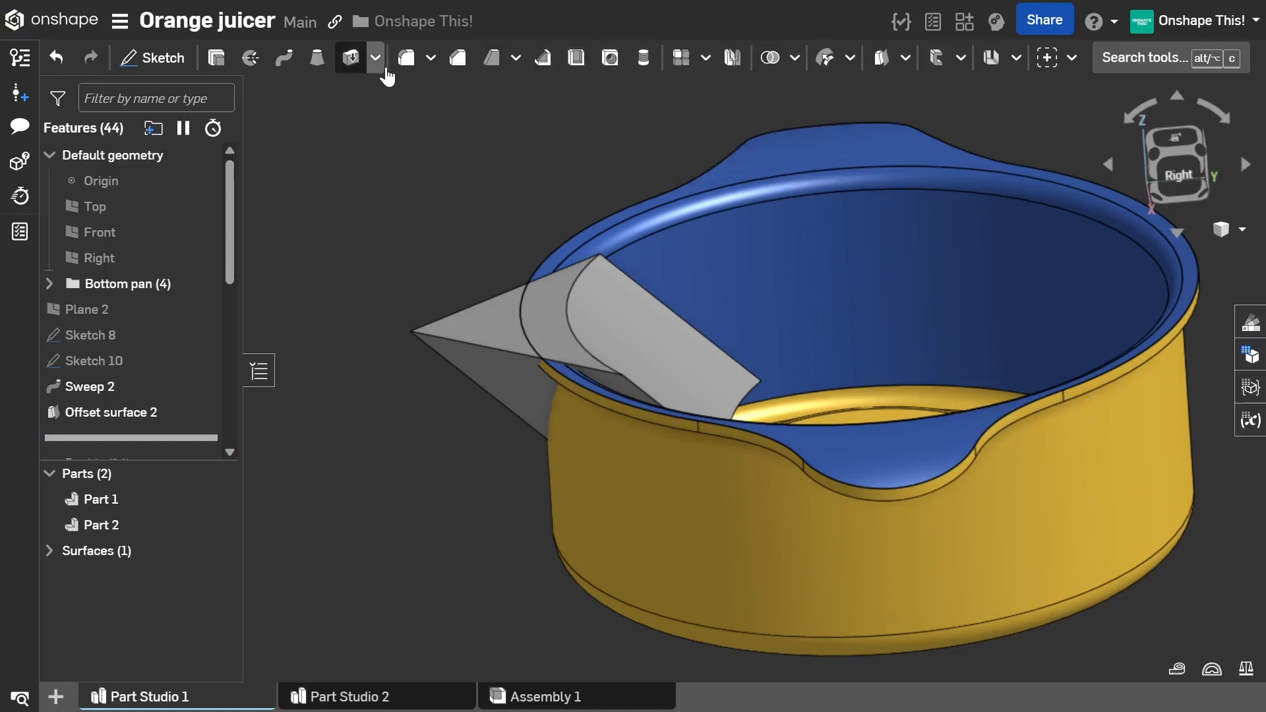
left_click(439, 64)
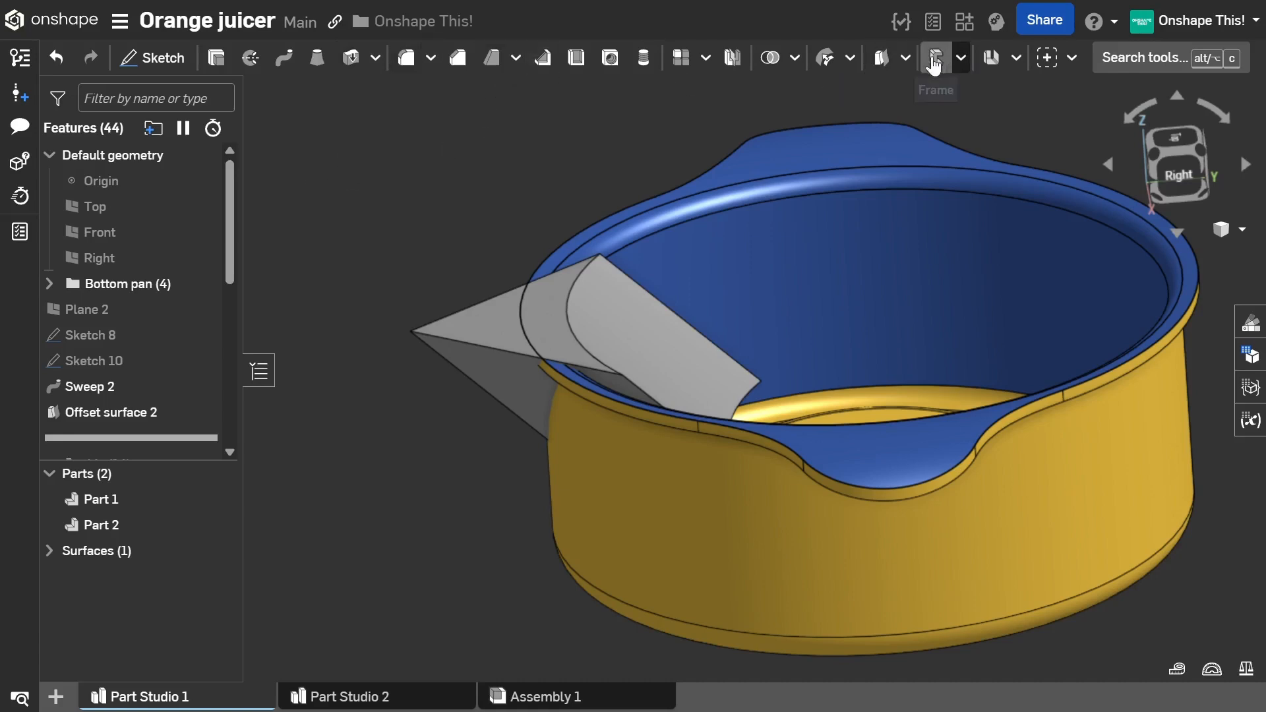
left_click(851, 61)
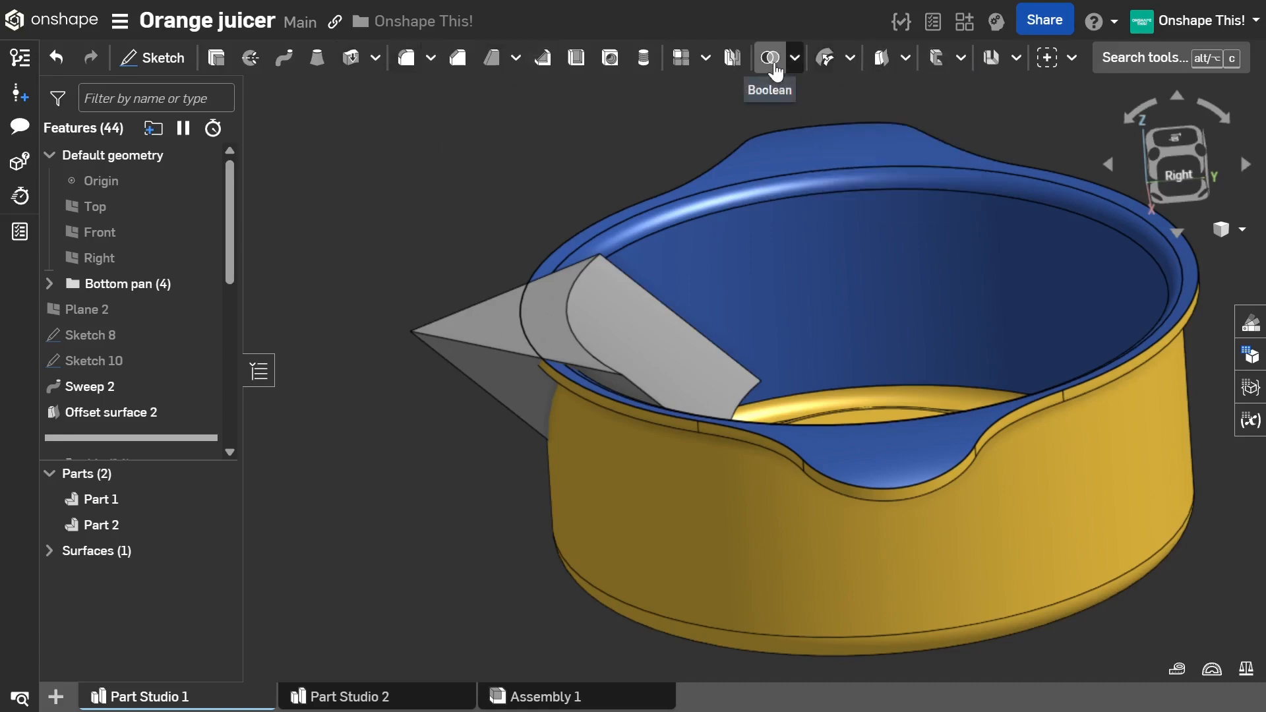
Step: Split the swept V-shaped lip body, using the offset surface as the splitting entity
left_click(797, 60)
left_click(798, 125)
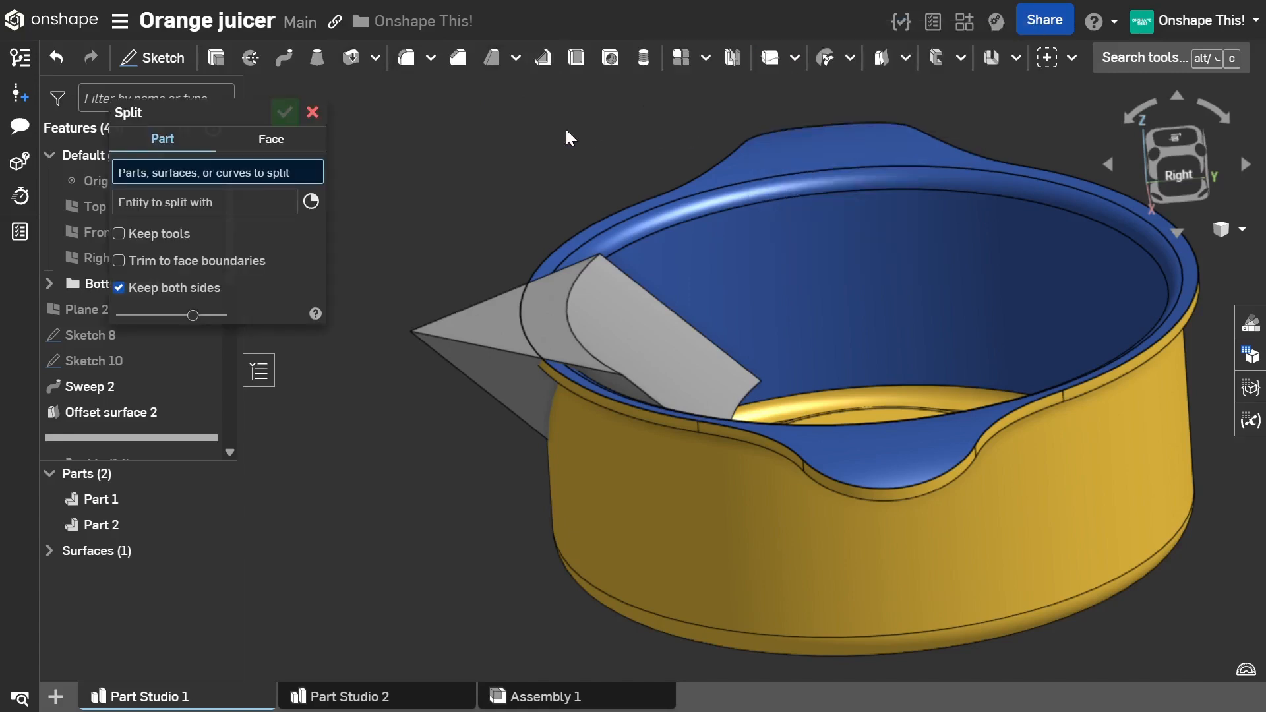
scroll(497, 187, "down", 3)
right_click_drag(498, 191, 499, 198)
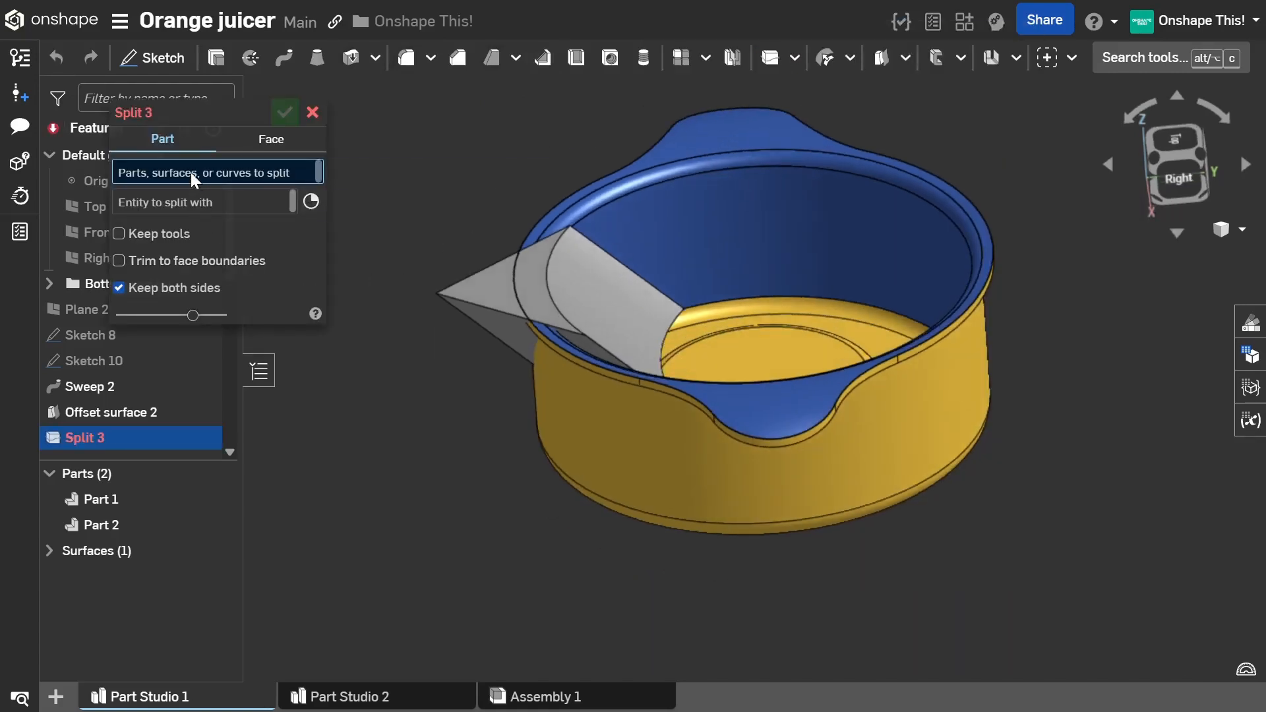
scroll(457, 217, "up", 2)
left_click(604, 294)
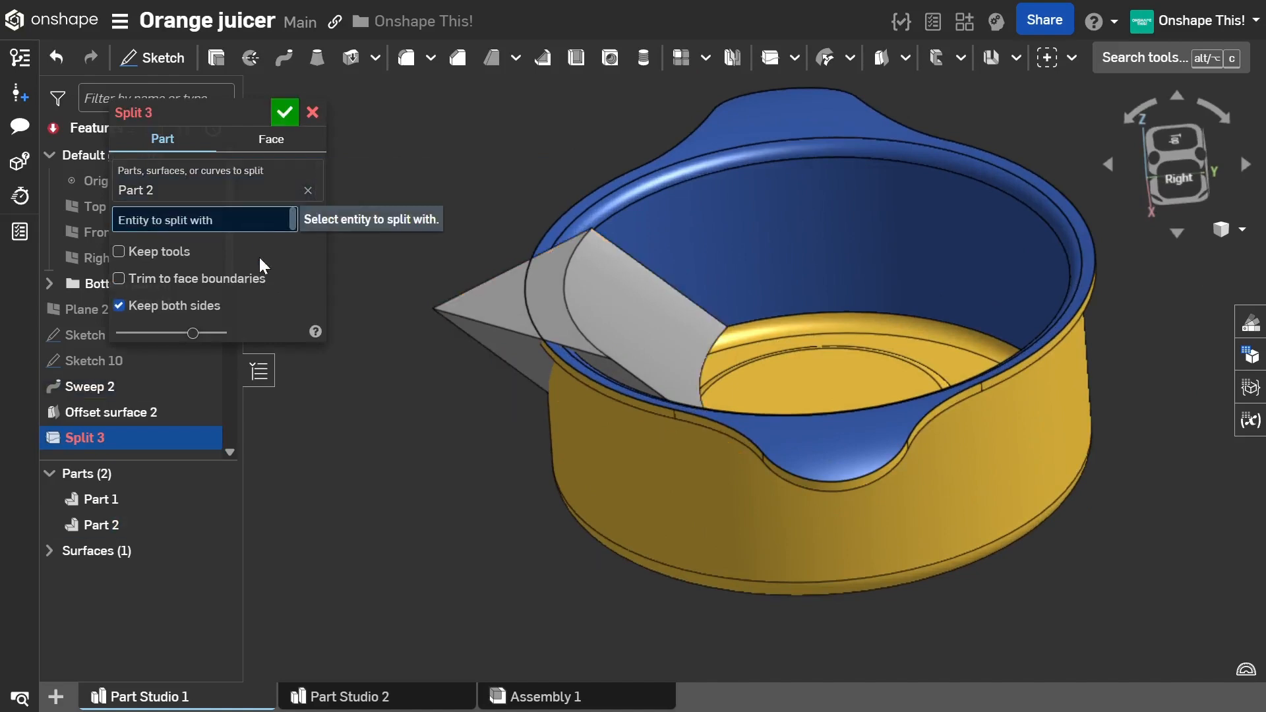
left_click(65, 555)
left_click(99, 578)
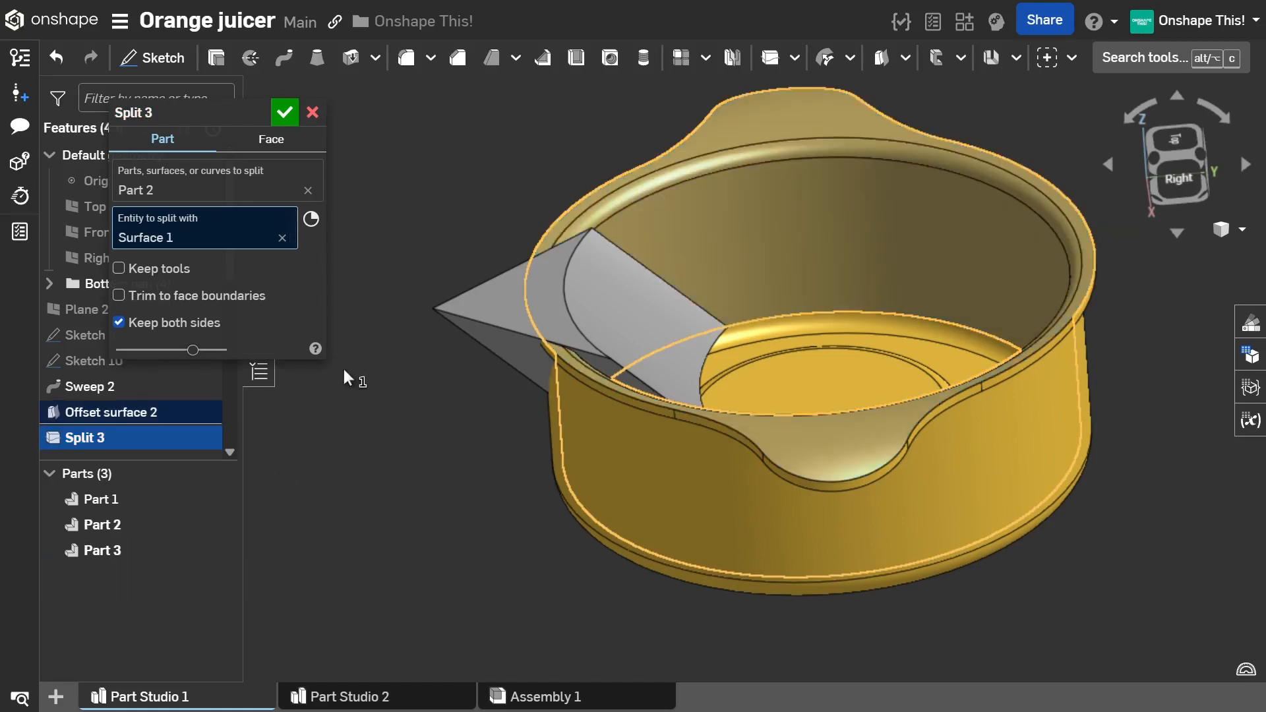
Step: Turn off keeping both sides of the split so only the lip portion outside the pan's inner wall remains, and accept it
right_click_drag(385, 367, 392, 375)
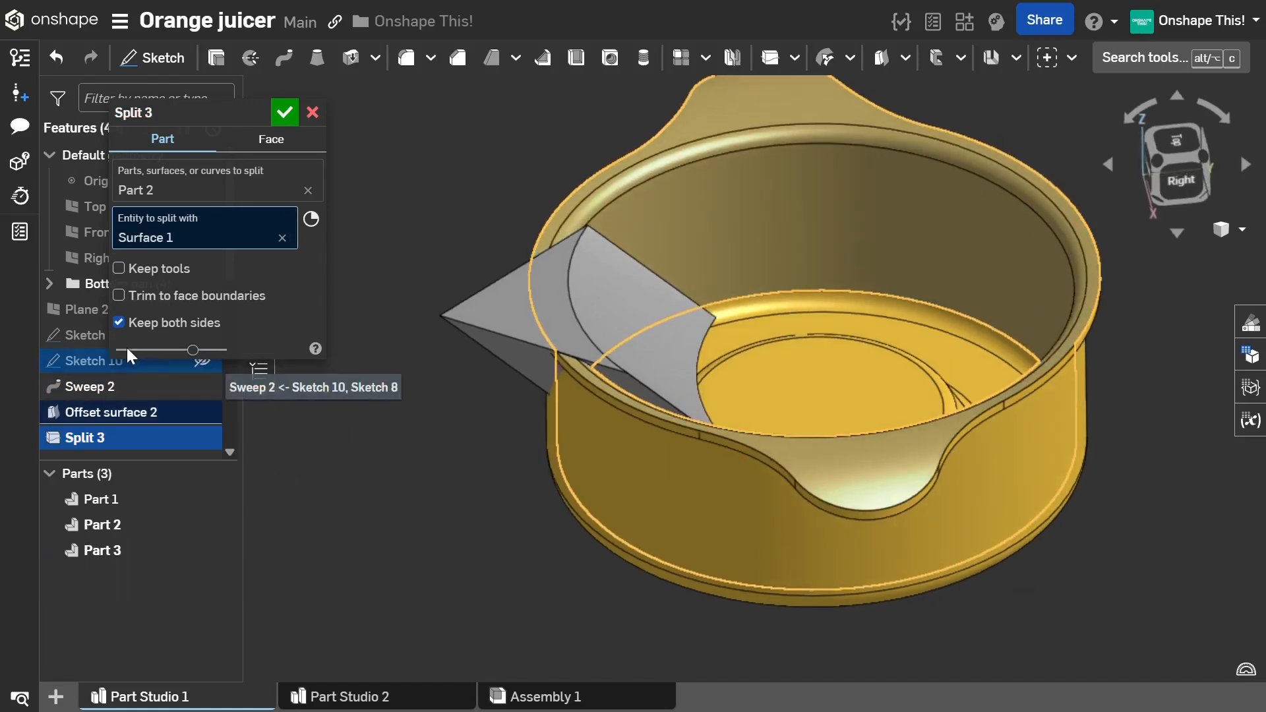
left_click(209, 330)
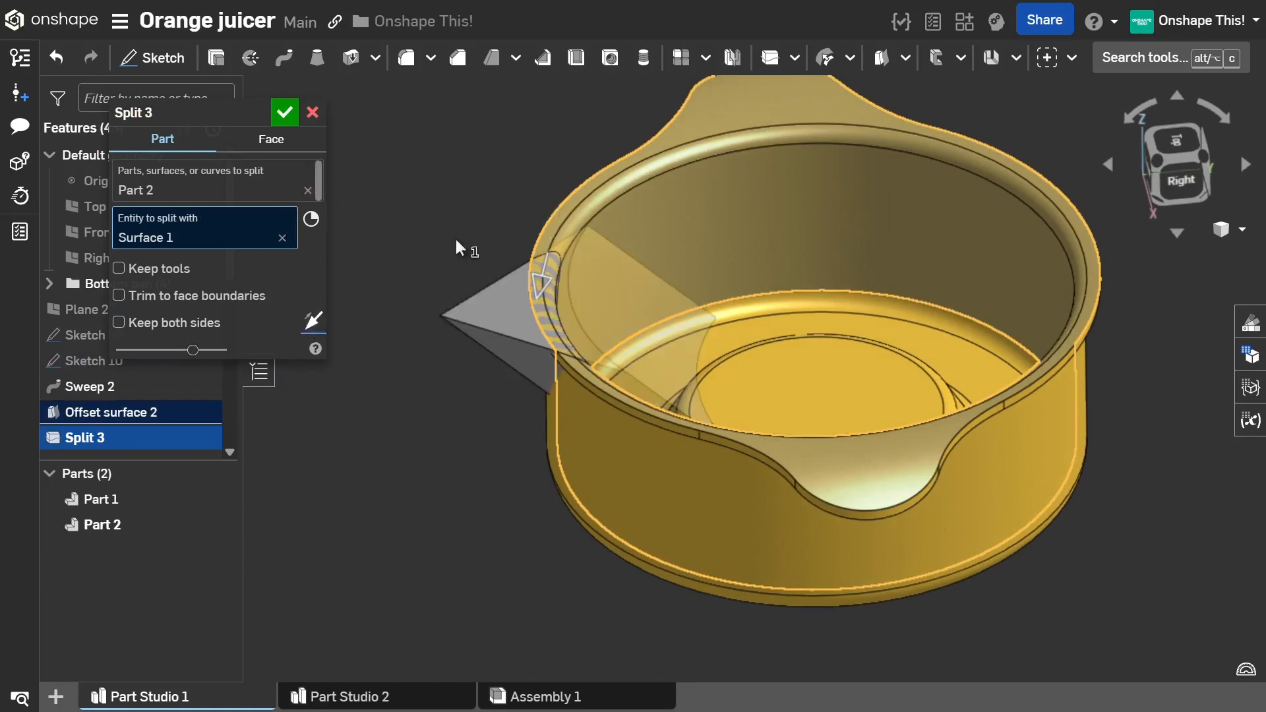
scroll(451, 248, "up", 3)
left_click(289, 117)
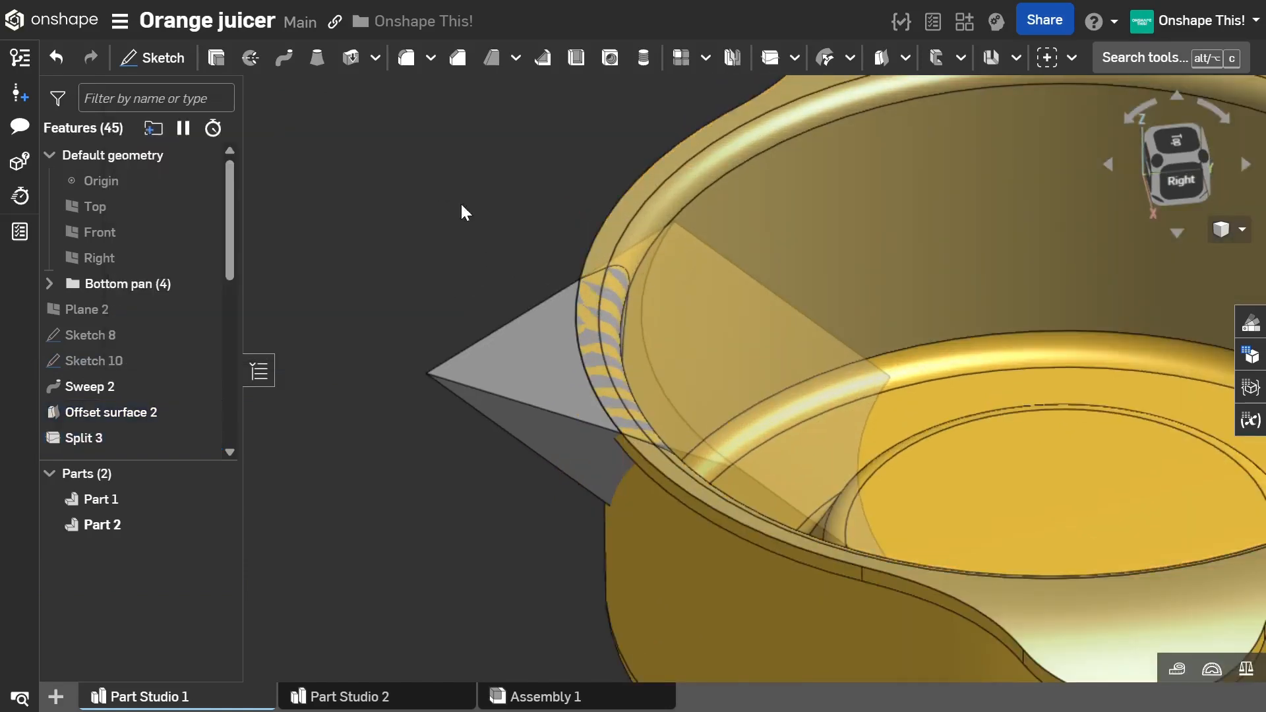
Step: Examine how the trimmed lip body meets the pan's rim and inner wall from several angles
scroll(483, 233, "down", 3)
right_click_drag(483, 233, 481, 266)
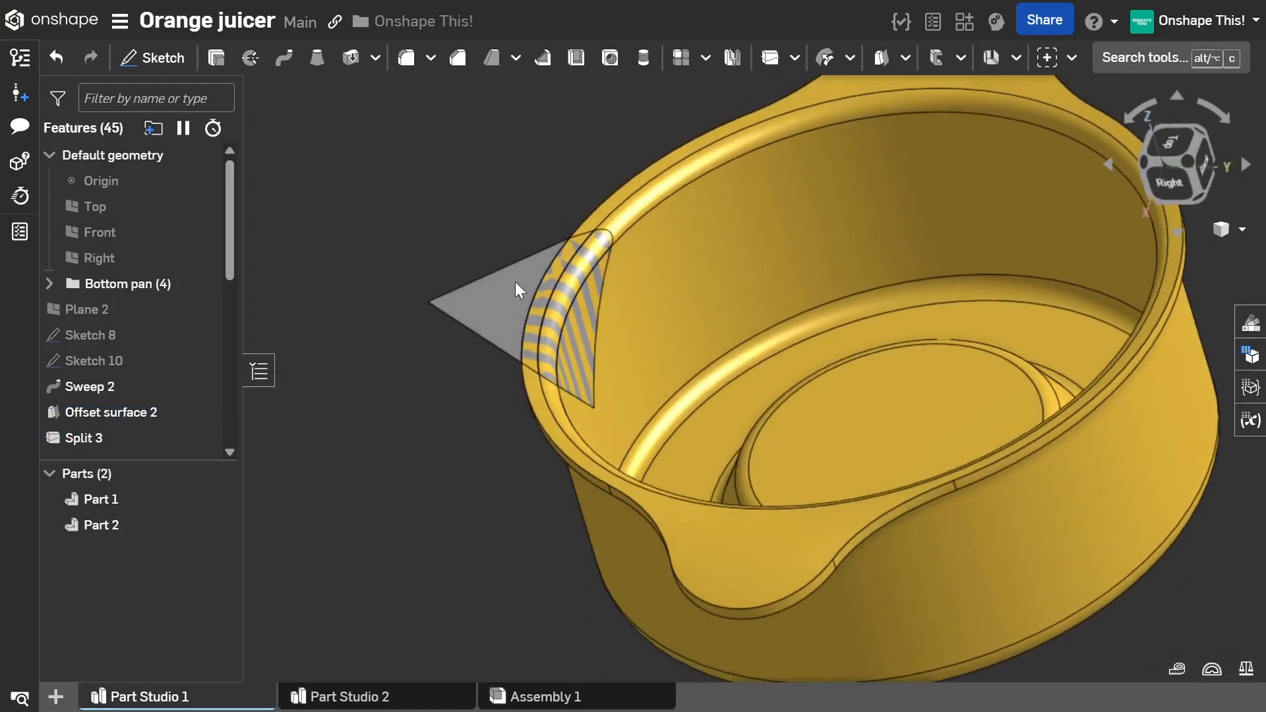
scroll(560, 376, "up", 5)
right_click_drag(540, 372, 583, 364)
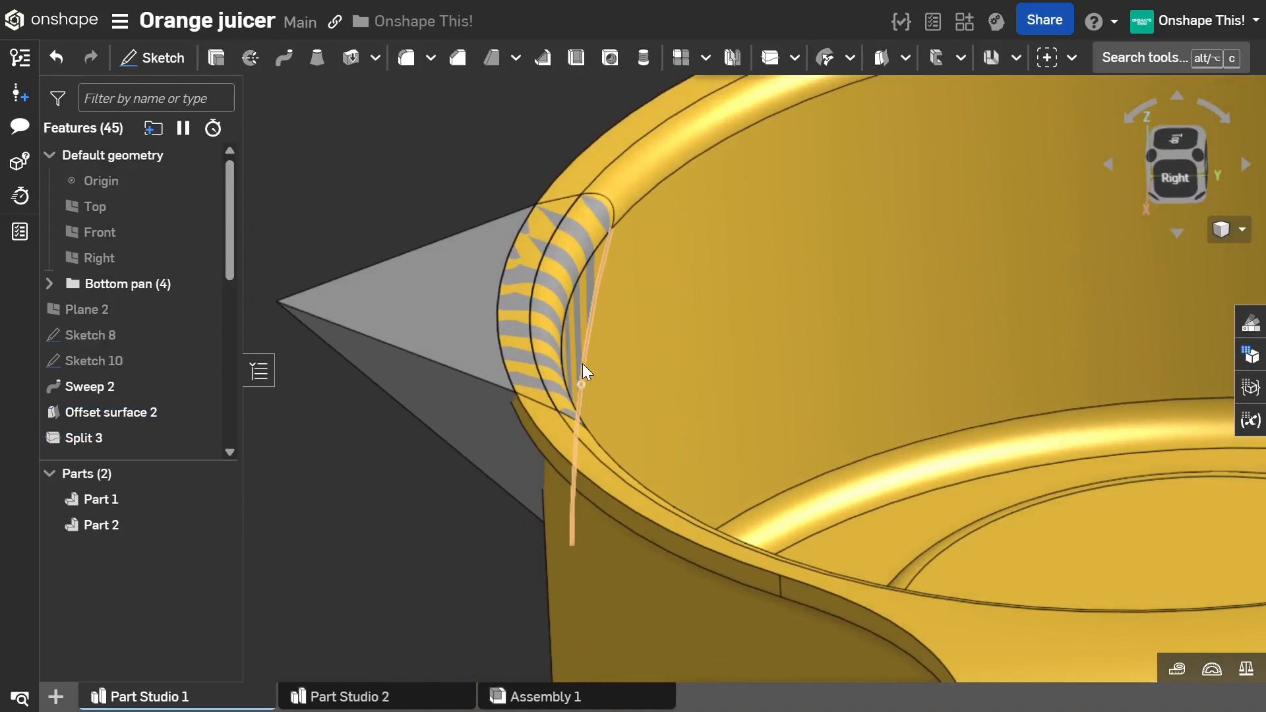
scroll(593, 369, "down", 5)
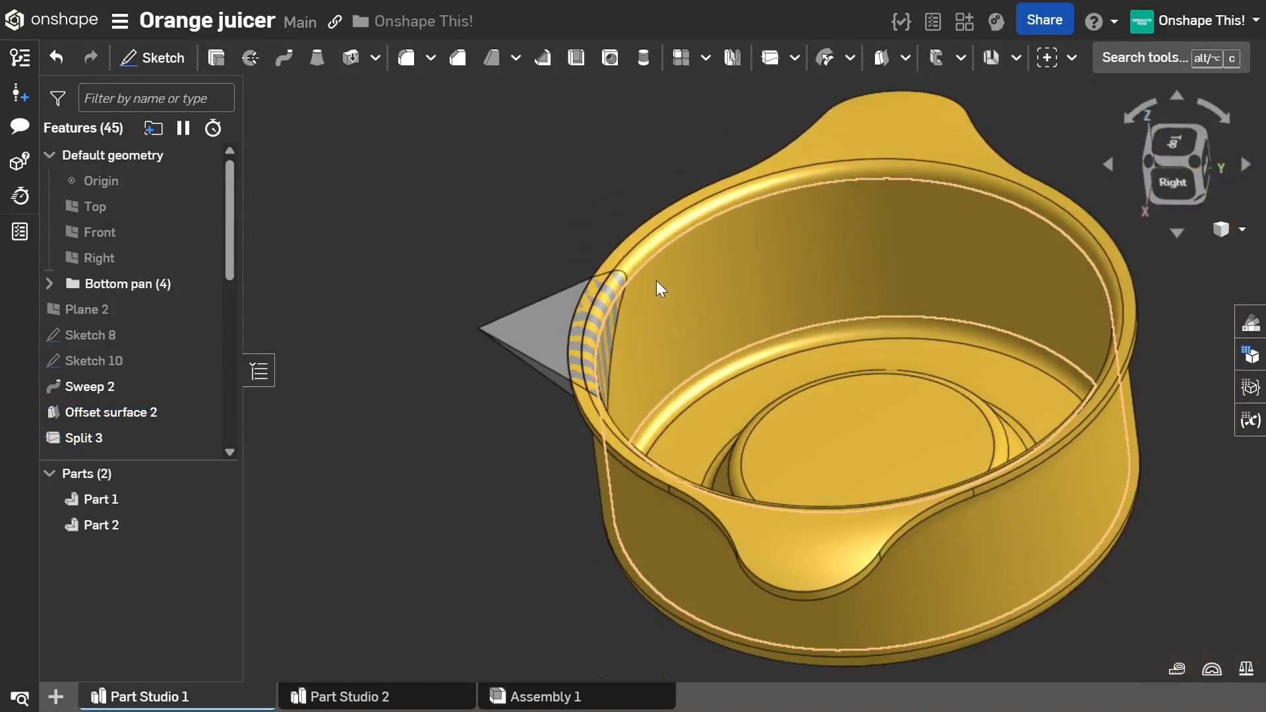
right_click_drag(657, 288, 562, 429)
scroll(604, 266, "up", 4)
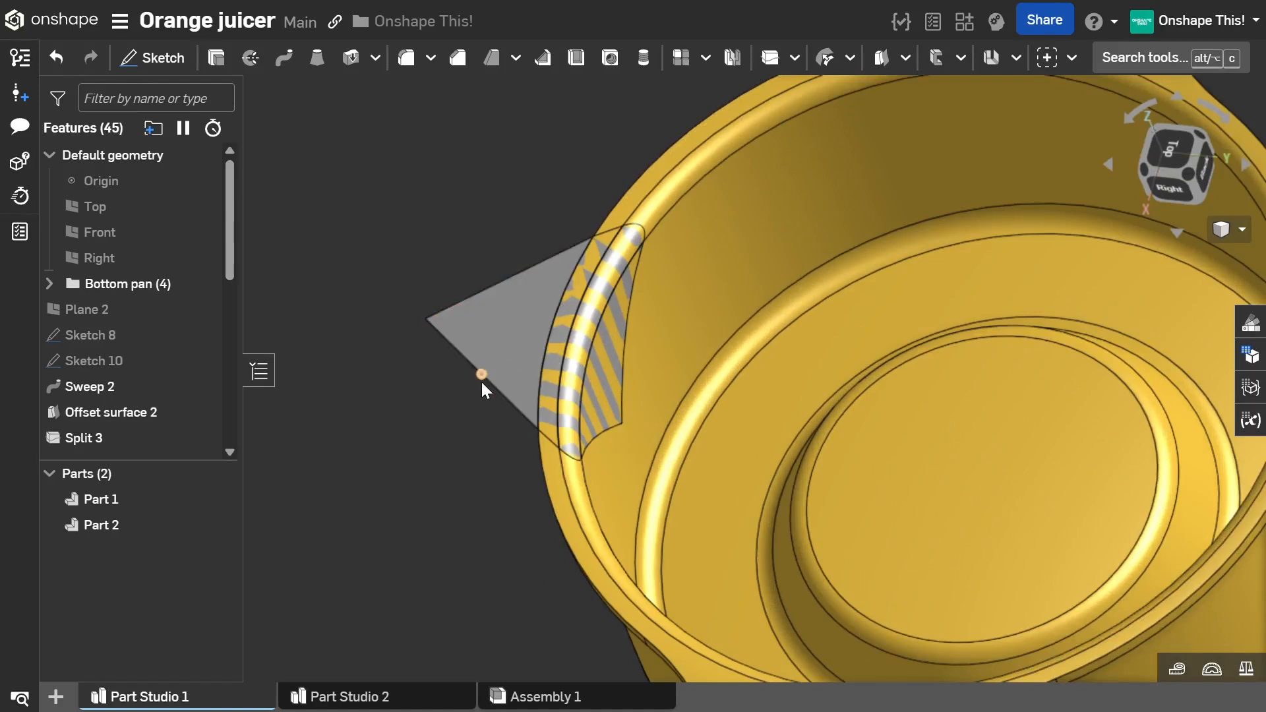
right_click_drag(477, 377, 481, 356)
scroll(501, 376, "down", 3)
scroll(506, 425, "up", 3)
right_click_drag(510, 421, 518, 397)
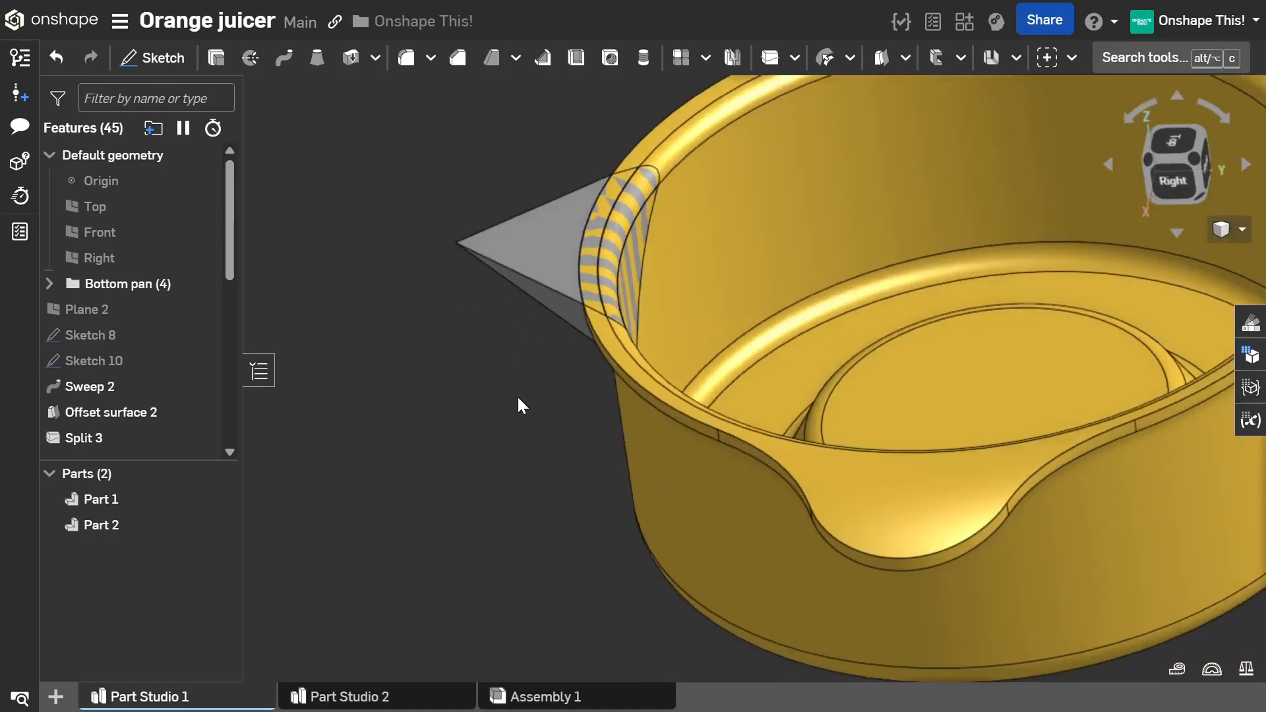
Step: Isolate the trimmed lip body from the pan
right_click(520, 246)
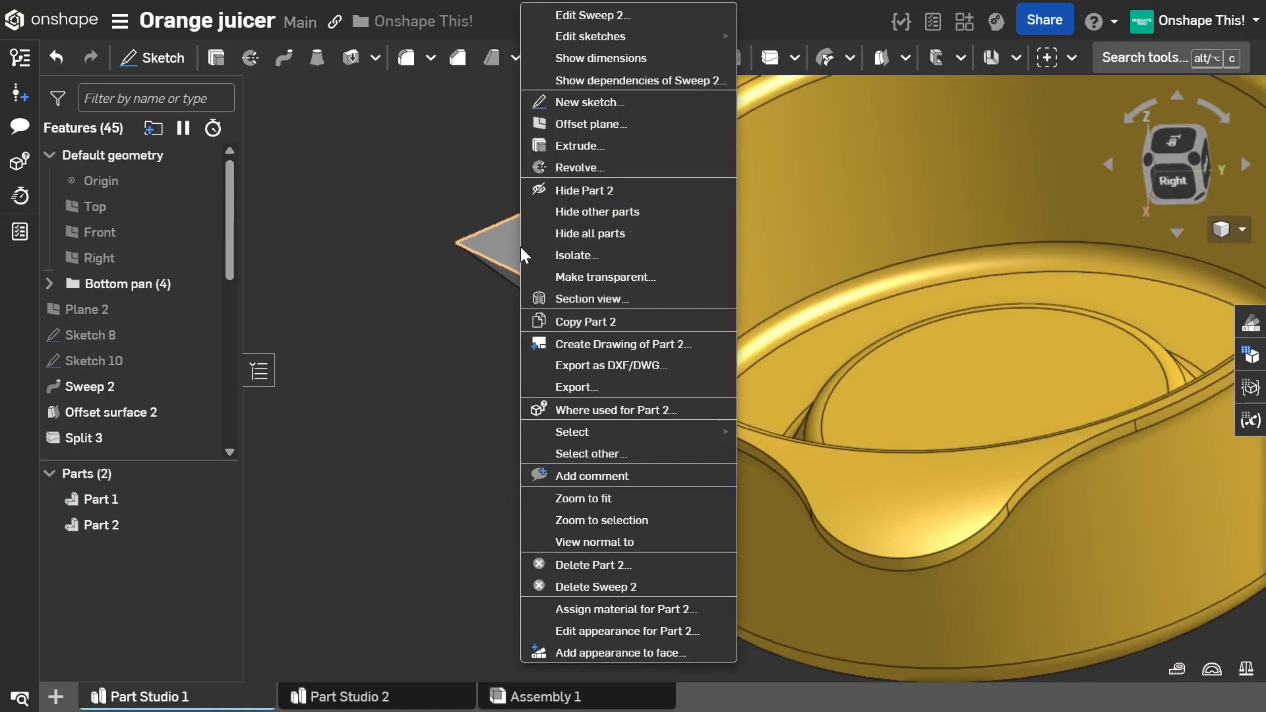
left_click(547, 255)
right_click_drag(537, 358, 607, 303)
right_click_drag(611, 200, 603, 228)
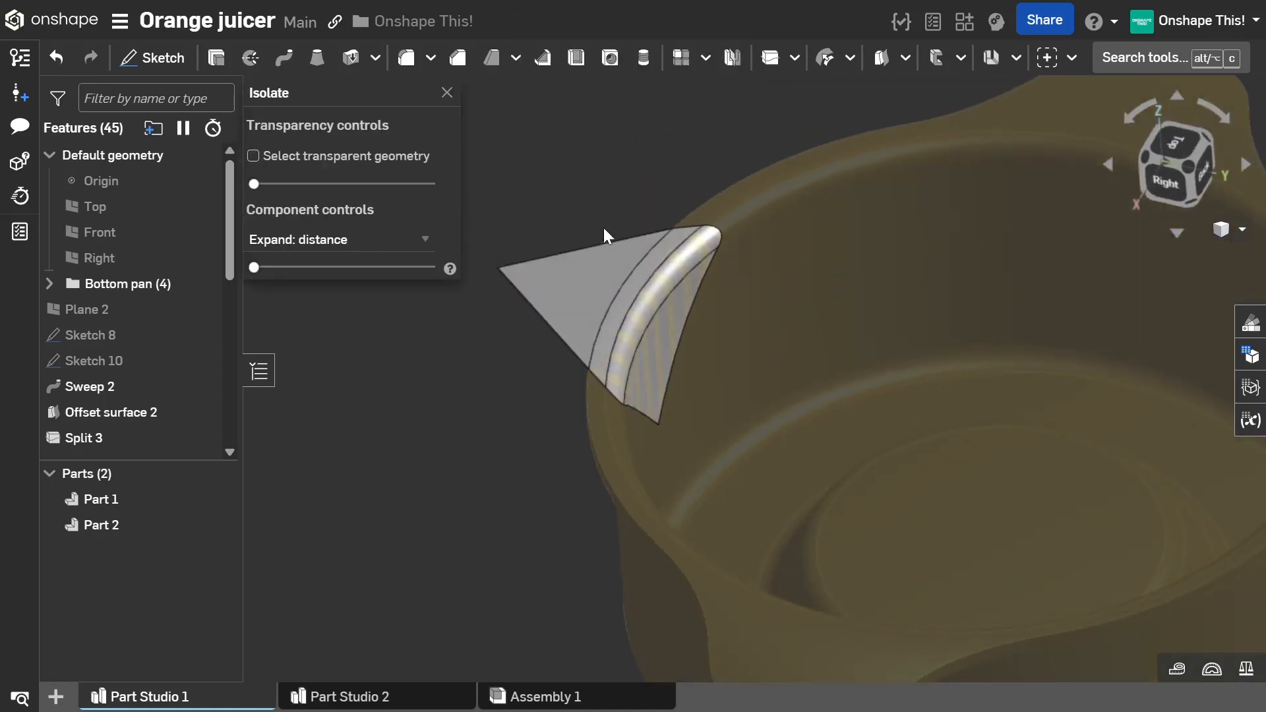
Step: Shell the lip body to 2 mm thickness, removing its flat top face, the rim strip, the rounded face and the inner wall face
left_click(586, 62)
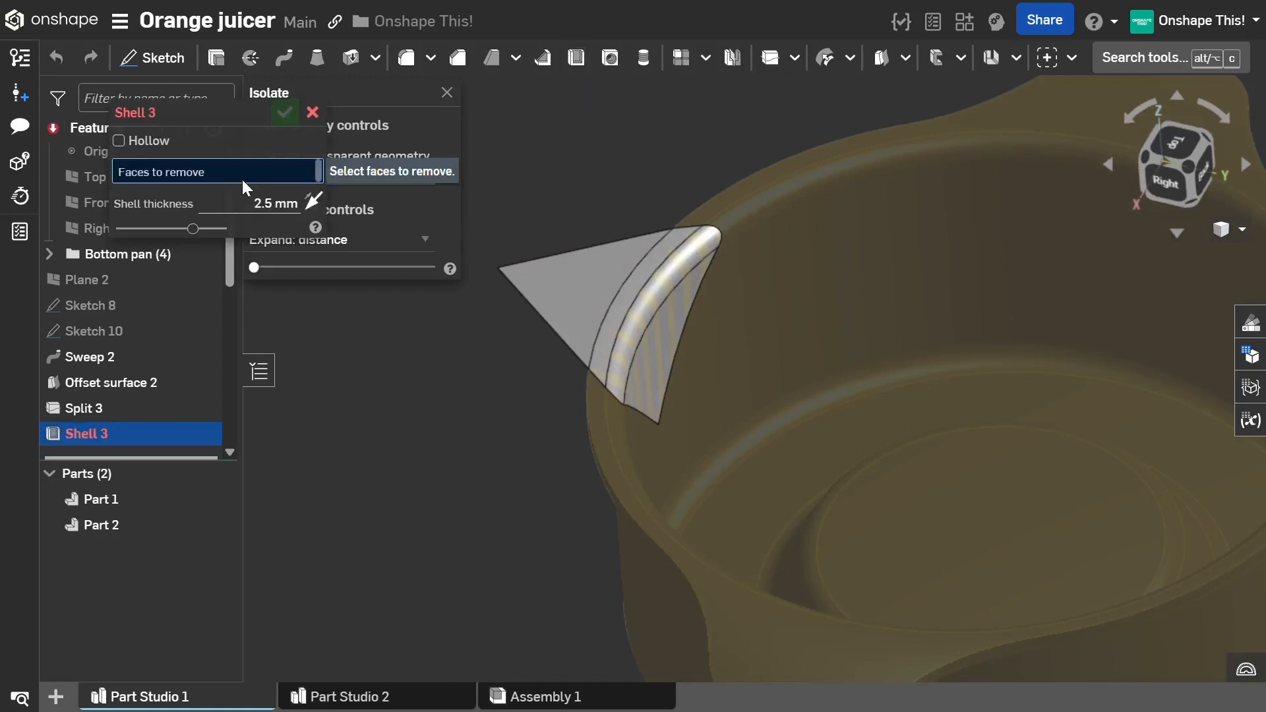
left_click(291, 219)
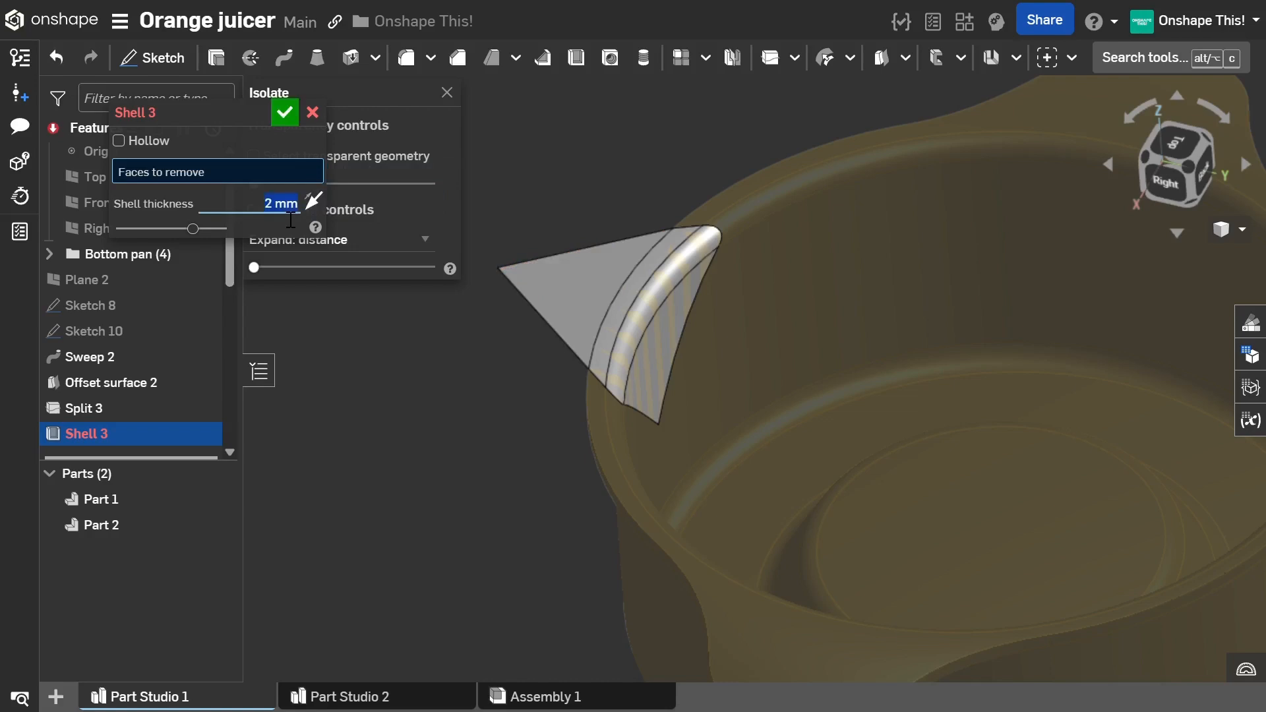
scroll(626, 381, "up", 3)
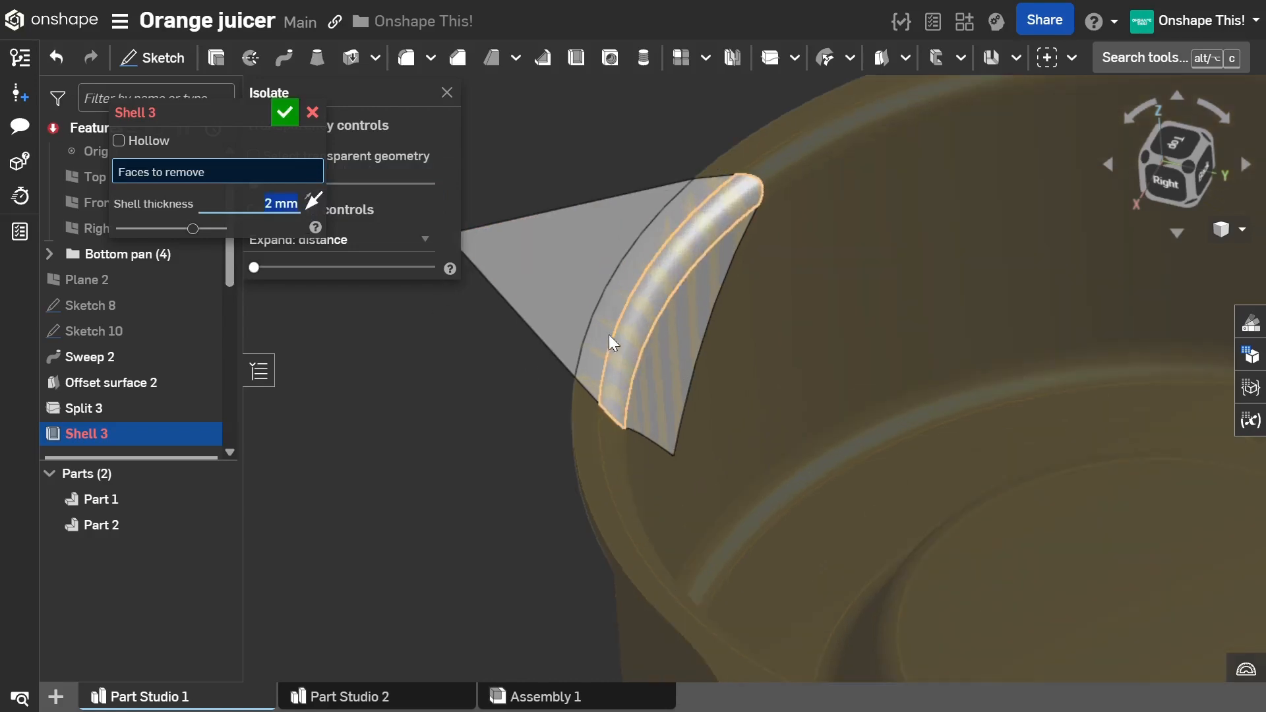
left_click(617, 278)
left_click(650, 298)
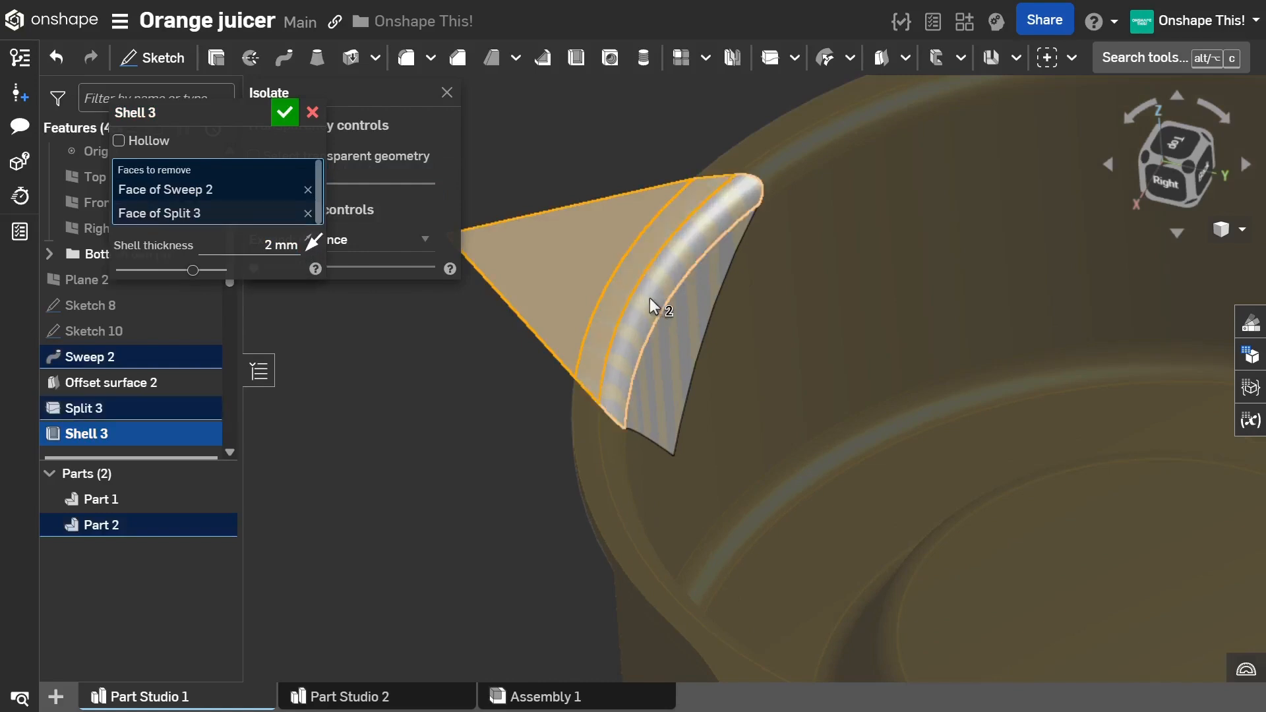
left_click(692, 315)
left_click(688, 186)
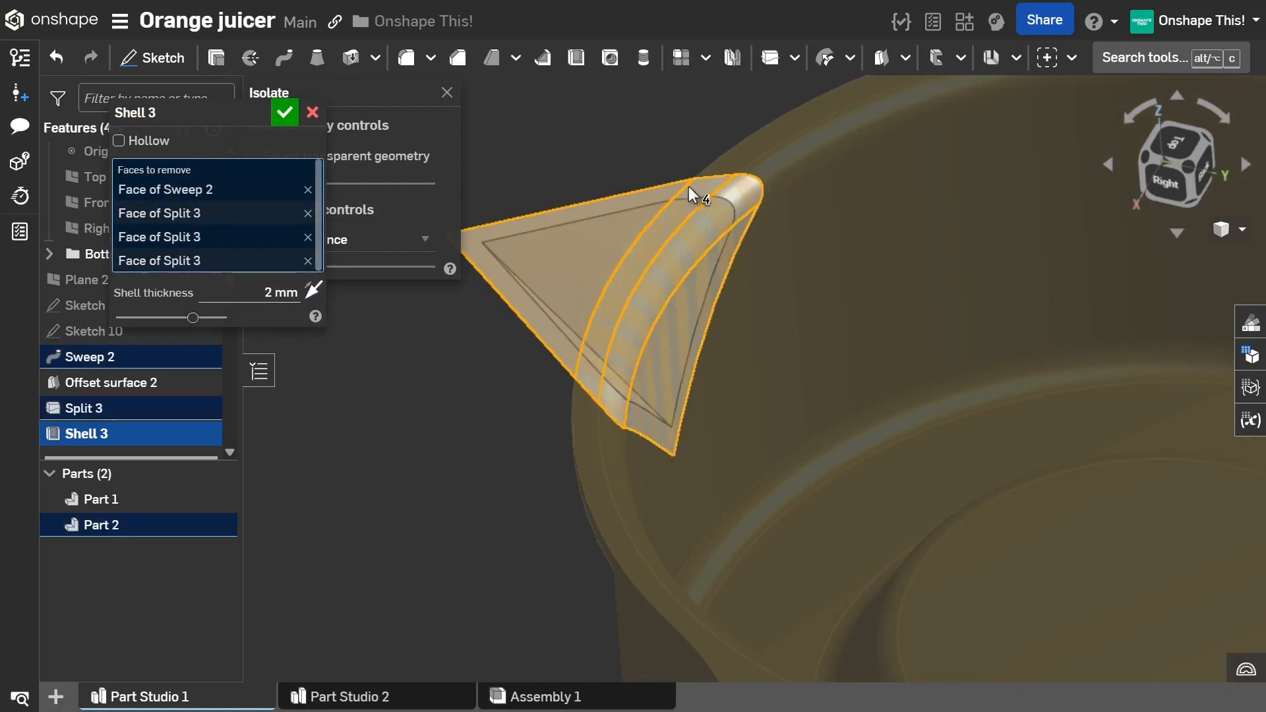
right_click_drag(687, 248, 461, 228)
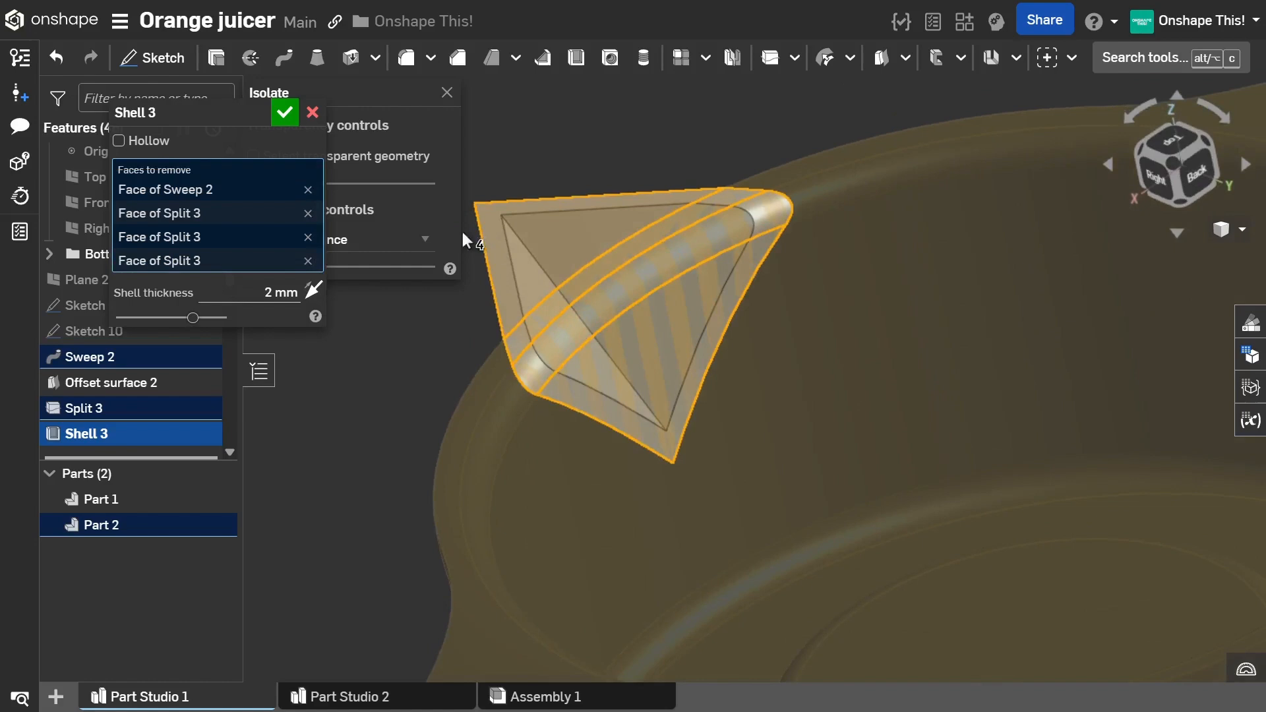
left_click(285, 113)
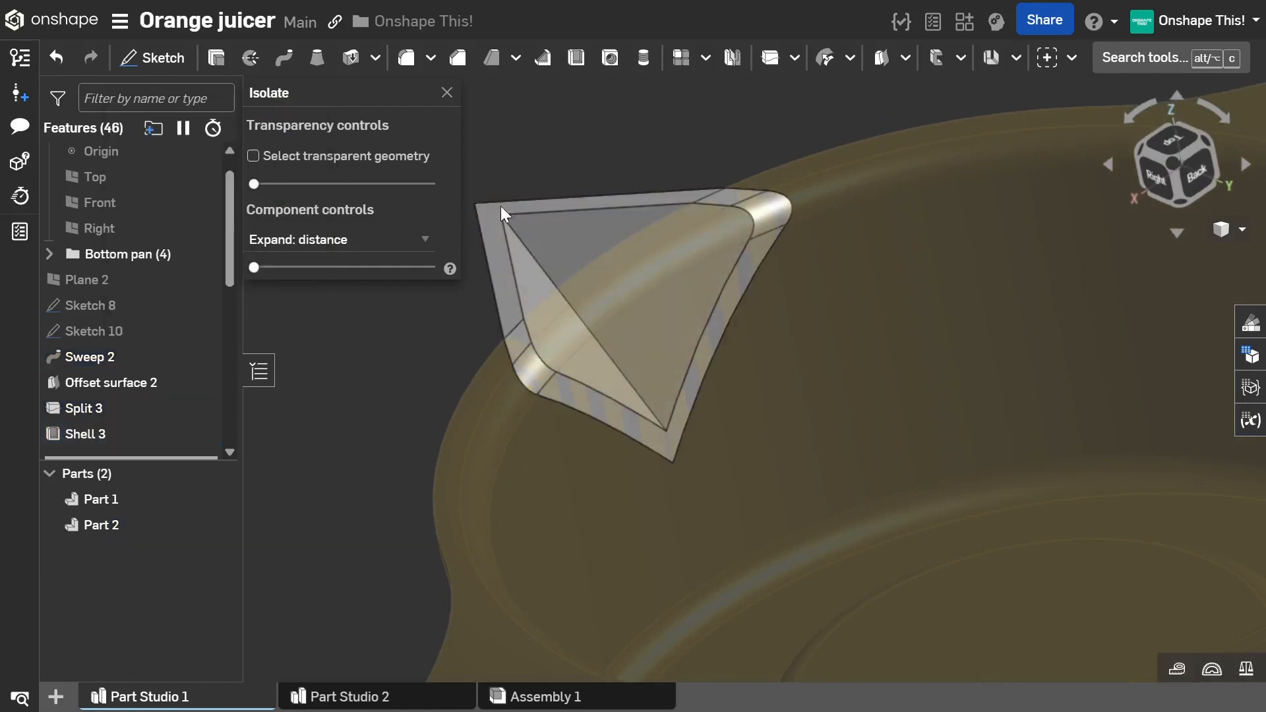
Step: End the isolation and inspect the hollow lip against the whole pan
left_click(447, 92)
scroll(638, 278, "down", 3)
right_click_drag(639, 279, 716, 278)
scroll(192, 422, "down", 3)
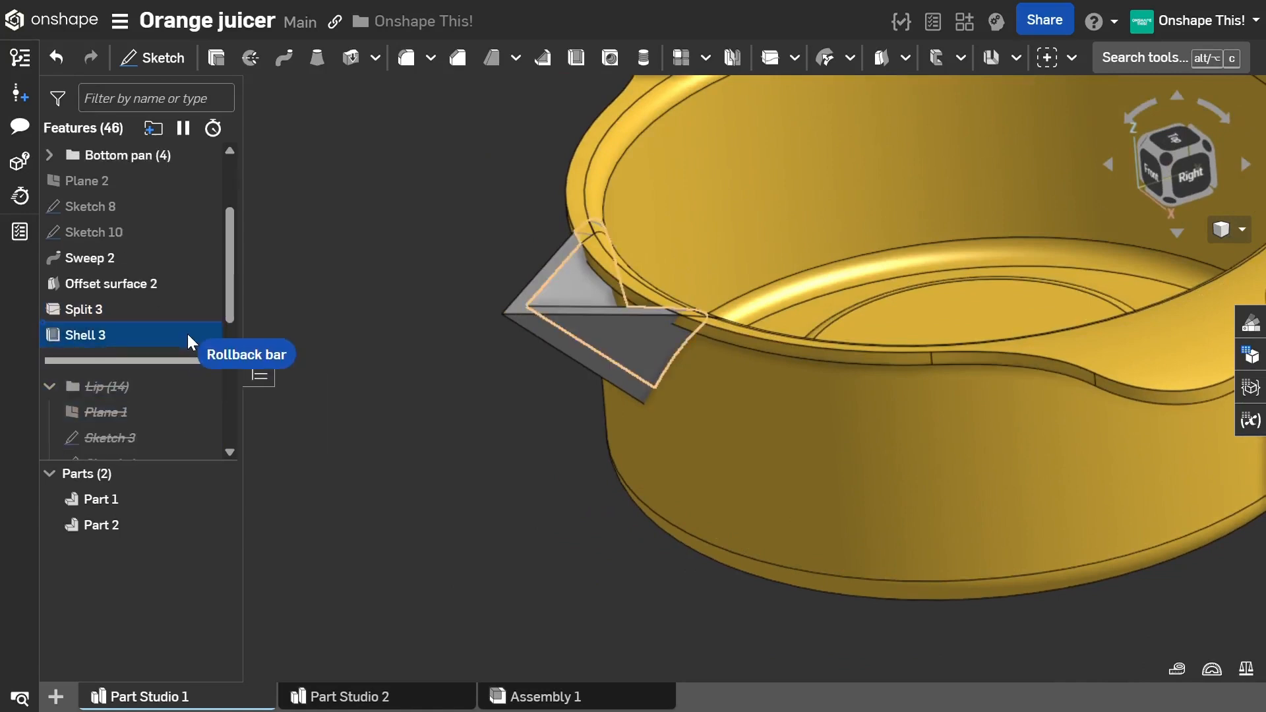
Step: Roll the feature history back to just before the lip's shell
left_click_drag(188, 360, 187, 334)
right_click_drag(409, 335, 419, 320)
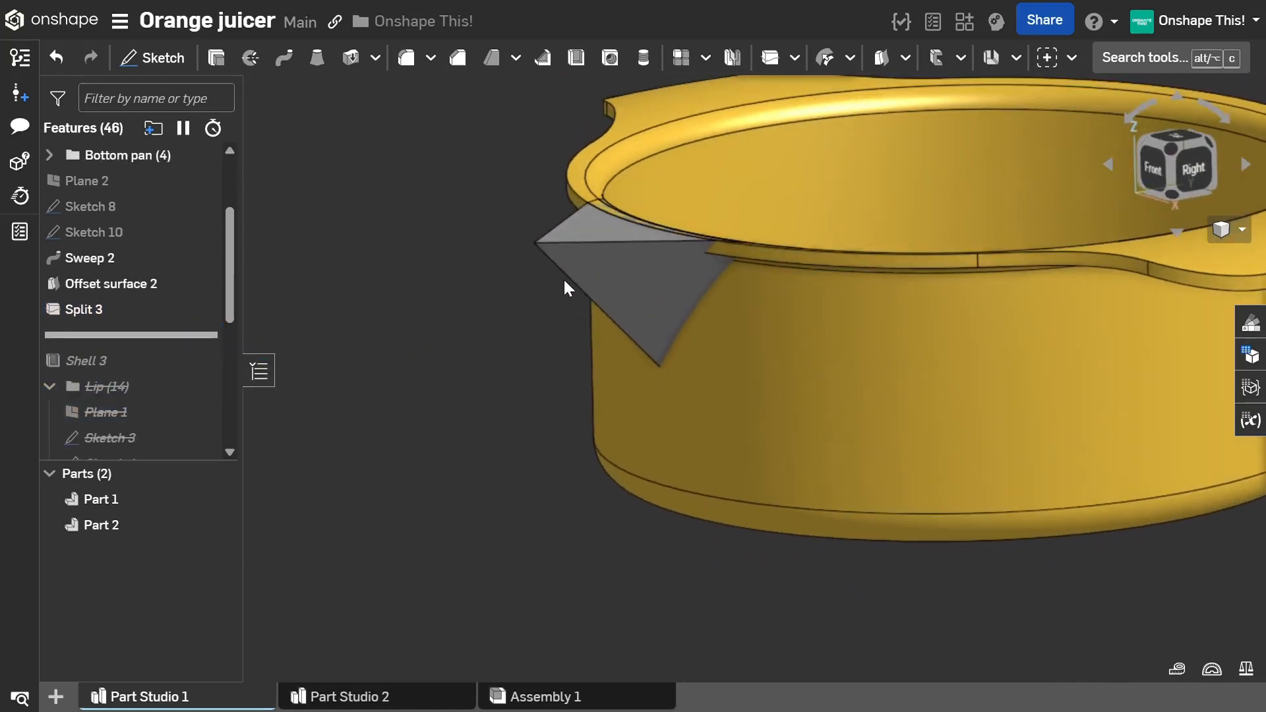
scroll(564, 286, "up", 3)
right_click_drag(566, 282, 580, 273)
scroll(580, 273, "down", 4)
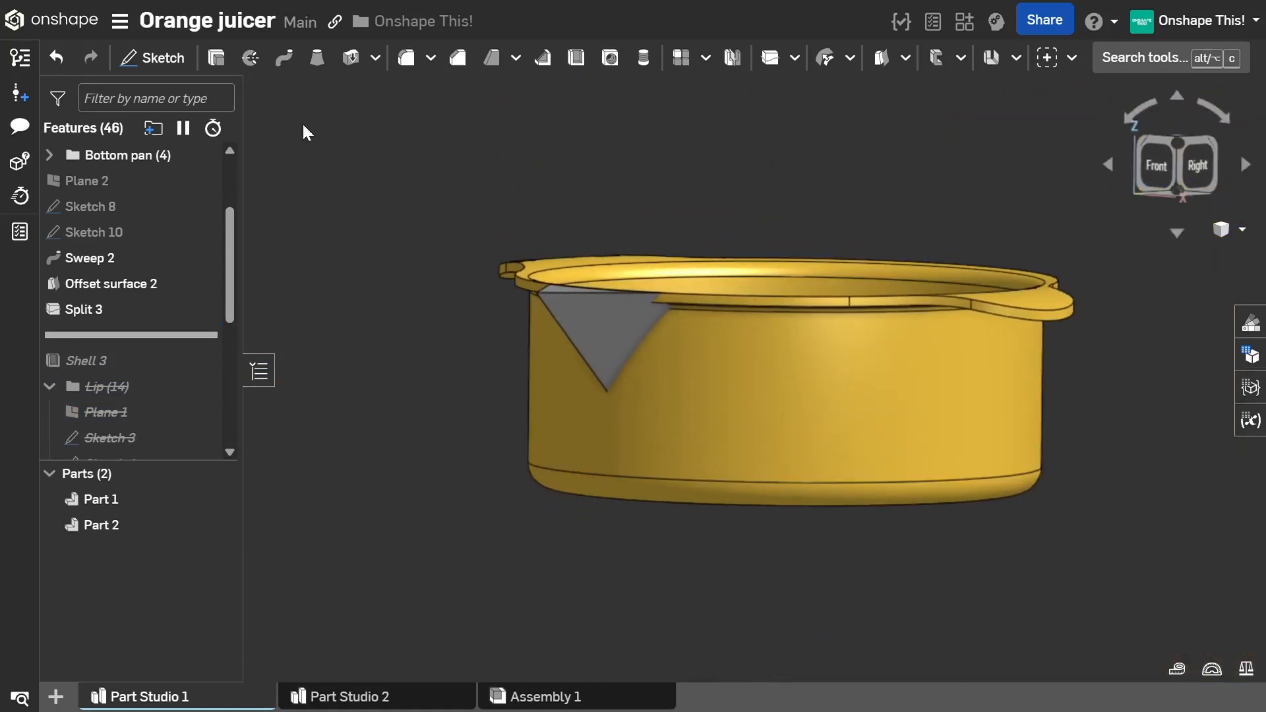
Step: Fillet the outer sloping edge of the V-shaped lip body with a 4 mm radius
left_click(406, 58)
right_click_drag(418, 188, 561, 275)
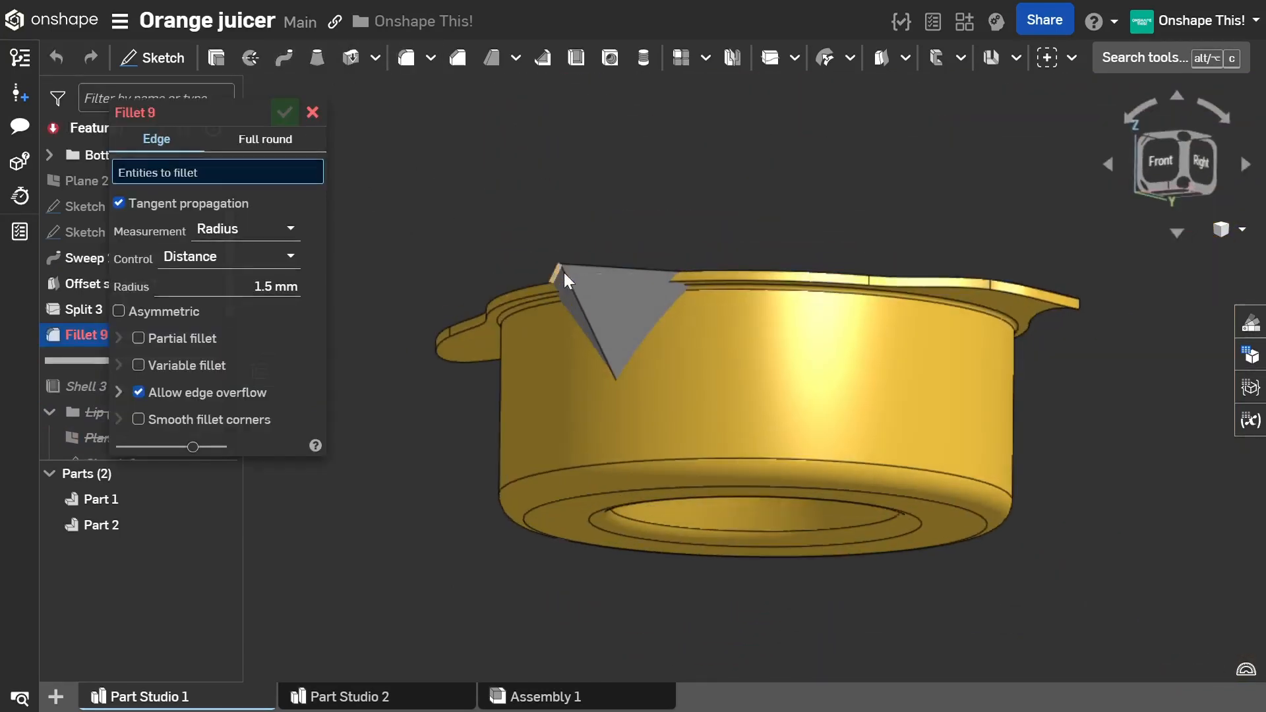
scroll(561, 275, "up", 3)
left_click(571, 294)
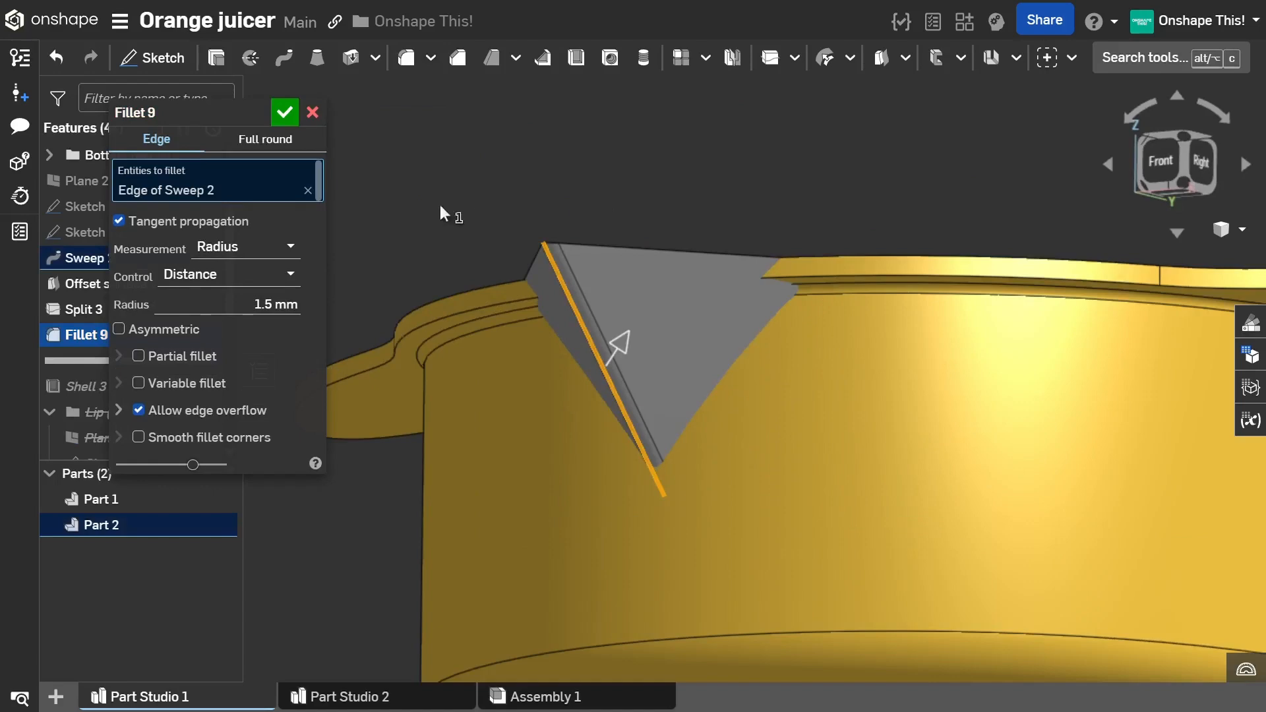
left_click(292, 306)
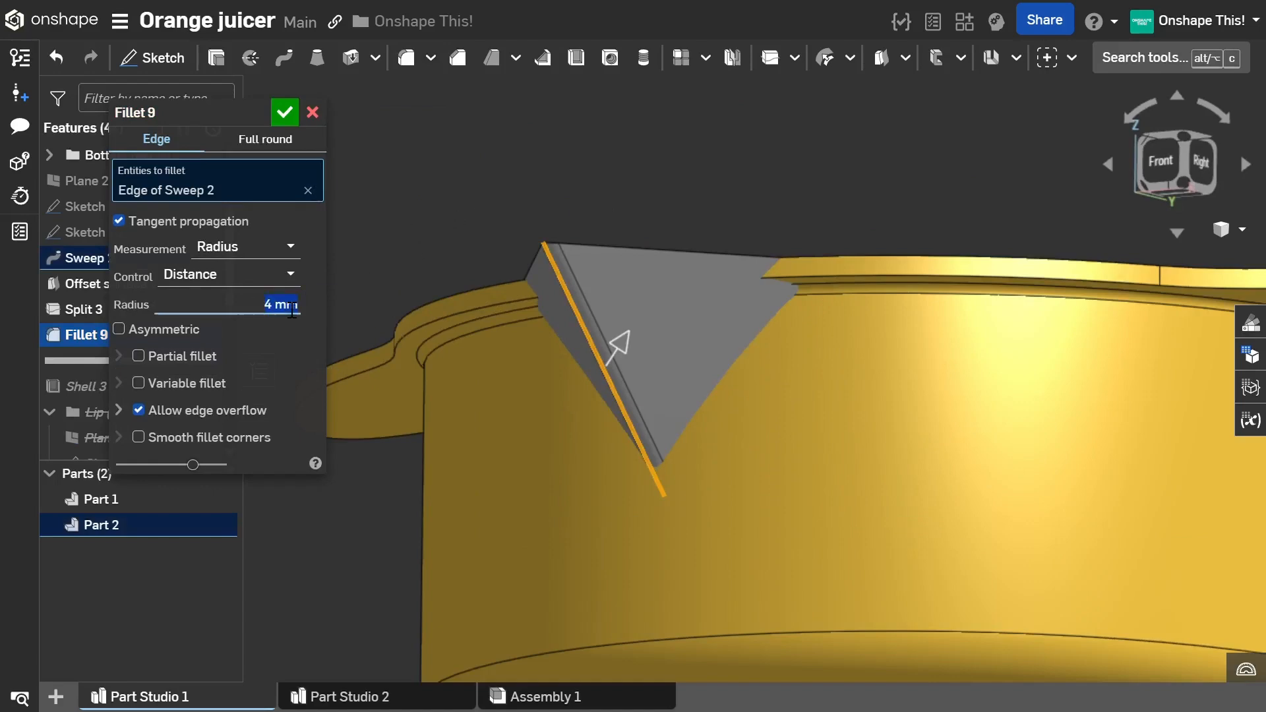
mouse_move(580, 303)
right_mouse_down()
mouse_move(570, 299)
mouse_move(544, 336)
mouse_move(509, 326)
mouse_move(563, 289)
right_mouse_up()
scroll(595, 239, "up", 3)
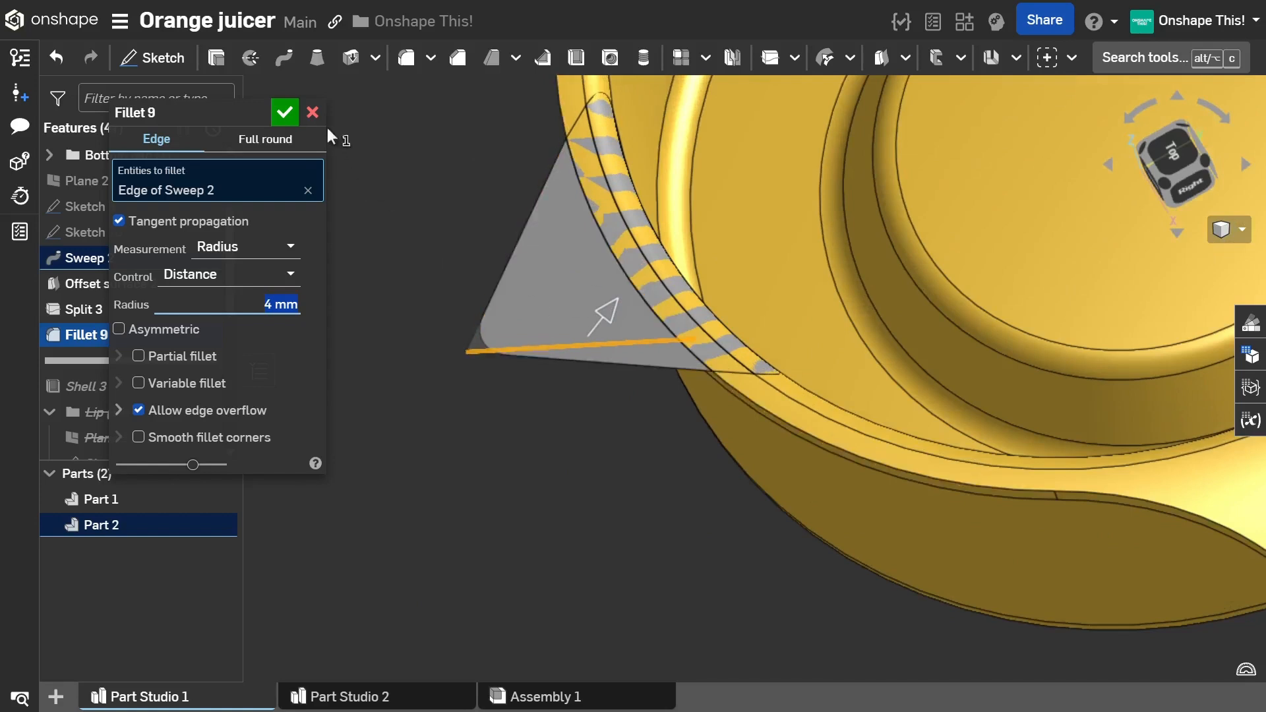
left_click(284, 113)
Step: Roll the feature history forward past the shell and examine the rounded, hollow lip
left_click_drag(187, 367, 183, 395)
right_click_drag(400, 289, 616, 344)
scroll(536, 381, "up", 3)
Step: Roll the feature history back to just after the lip's split, before the 4 mm edge fillet
left_click_drag(184, 386, 184, 333)
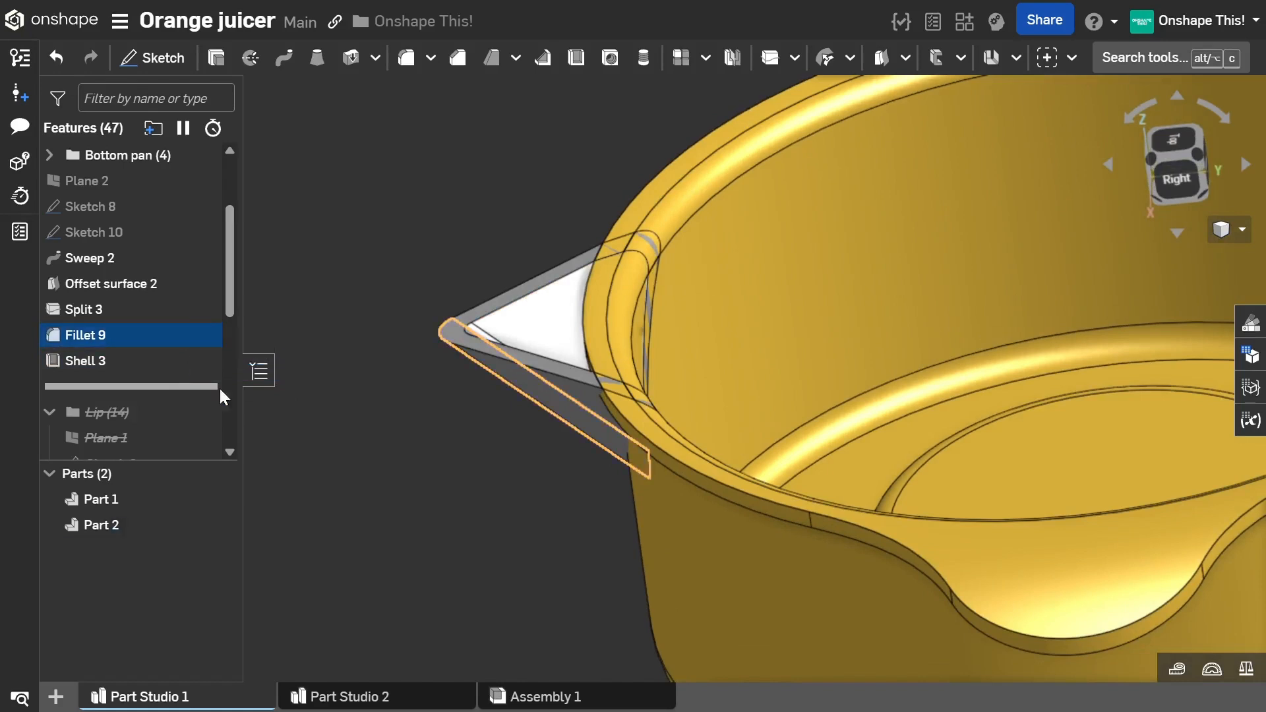
right_click_drag(434, 371, 476, 423)
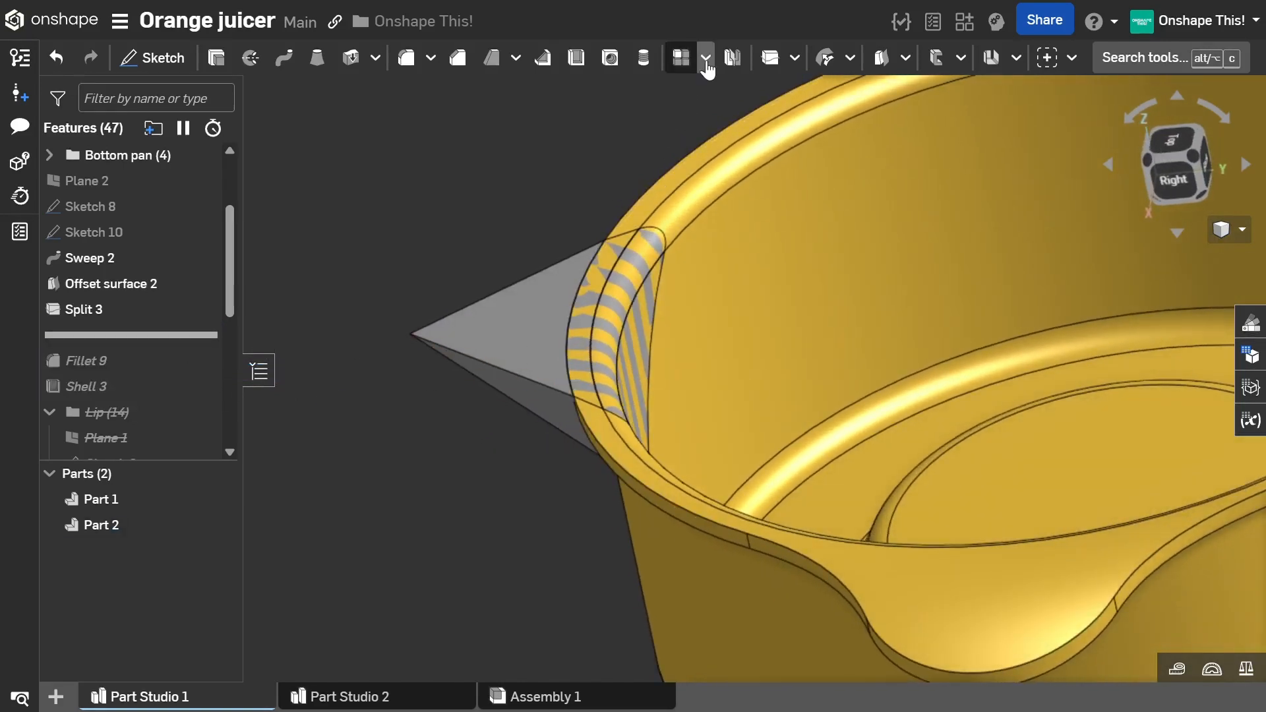
Step: Subtract the lip body (Part 2) from the pan (Part 1) with a Boolean, keeping the tool body
left_click(798, 61)
left_click(809, 92)
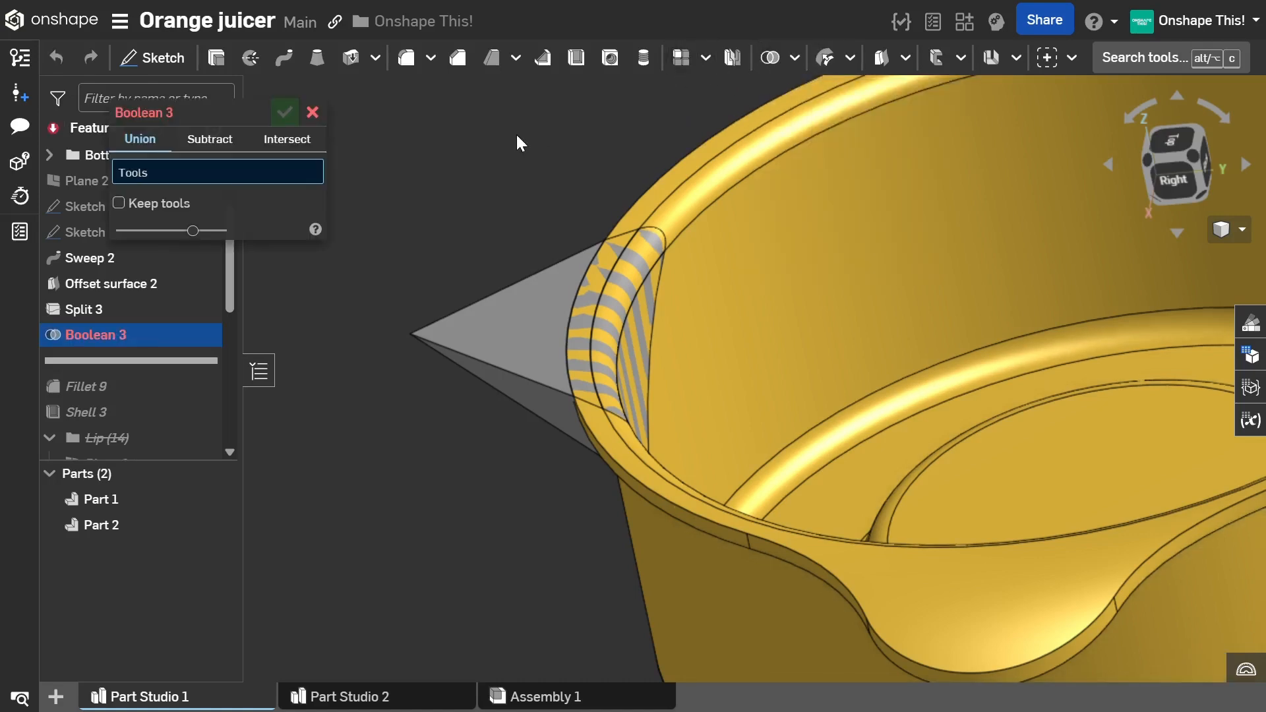
left_click(209, 139)
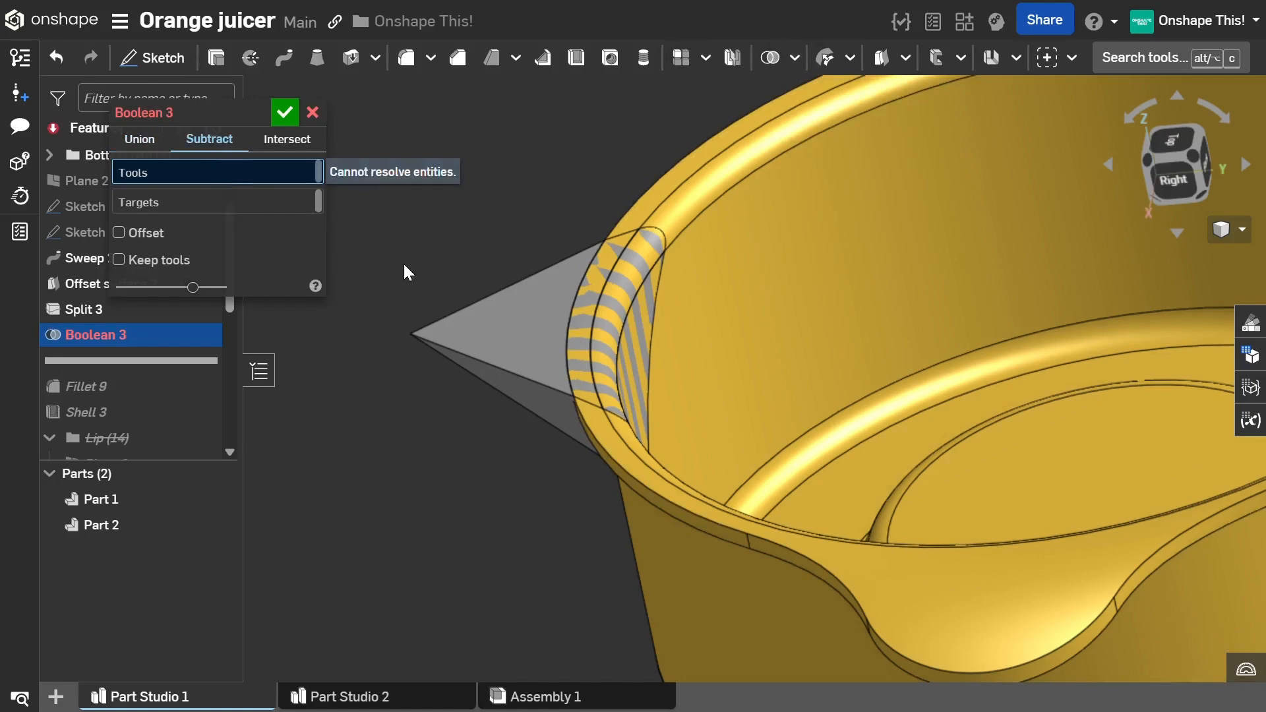
left_click(498, 302)
left_click(232, 215)
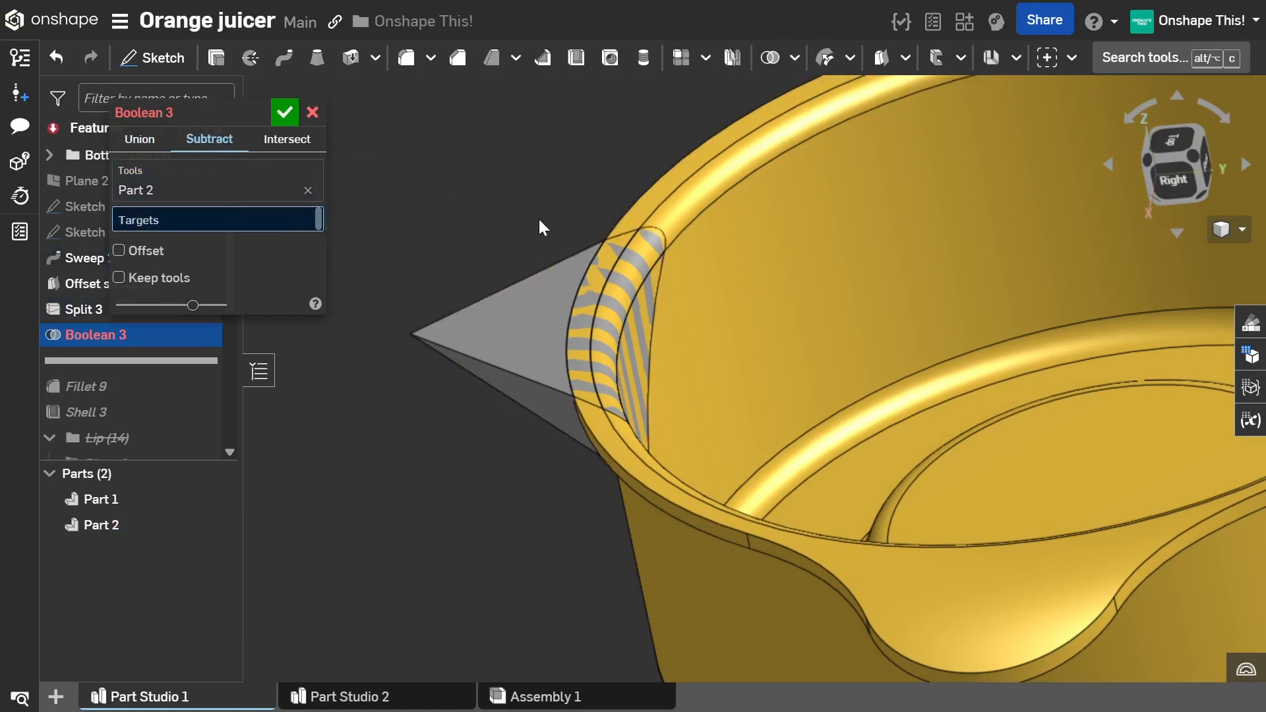
left_click(708, 213)
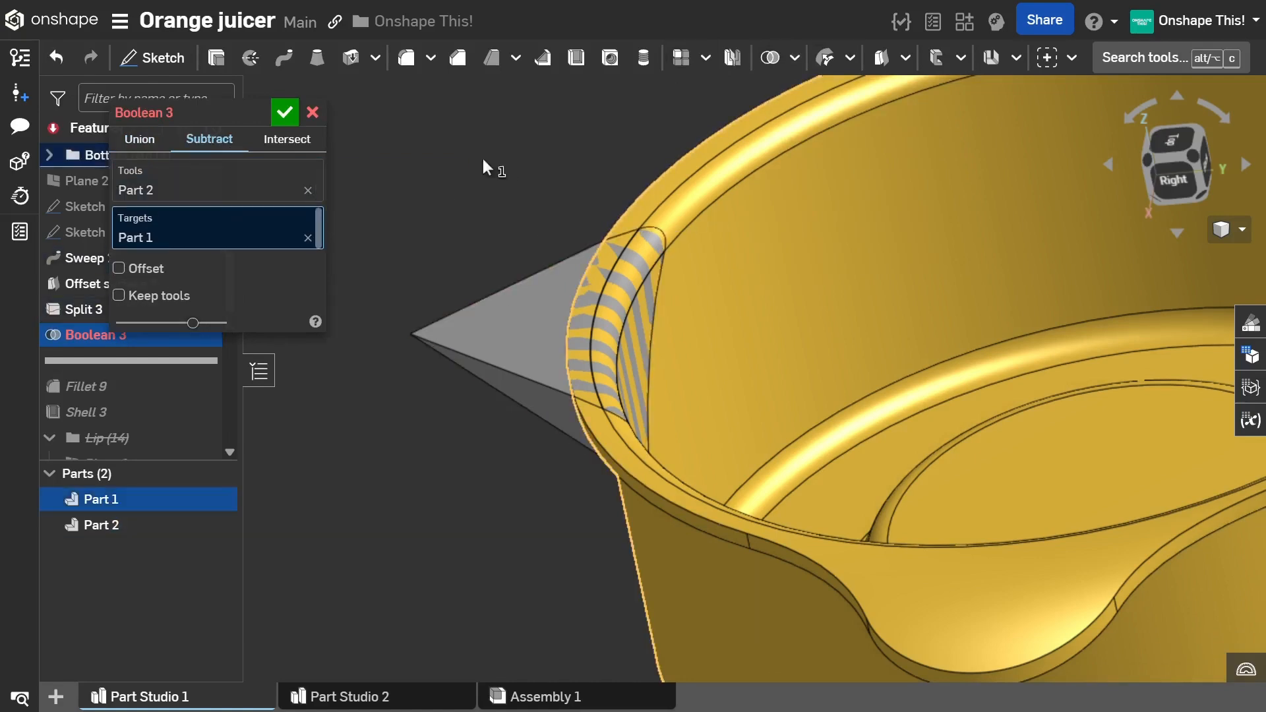
left_click(120, 295)
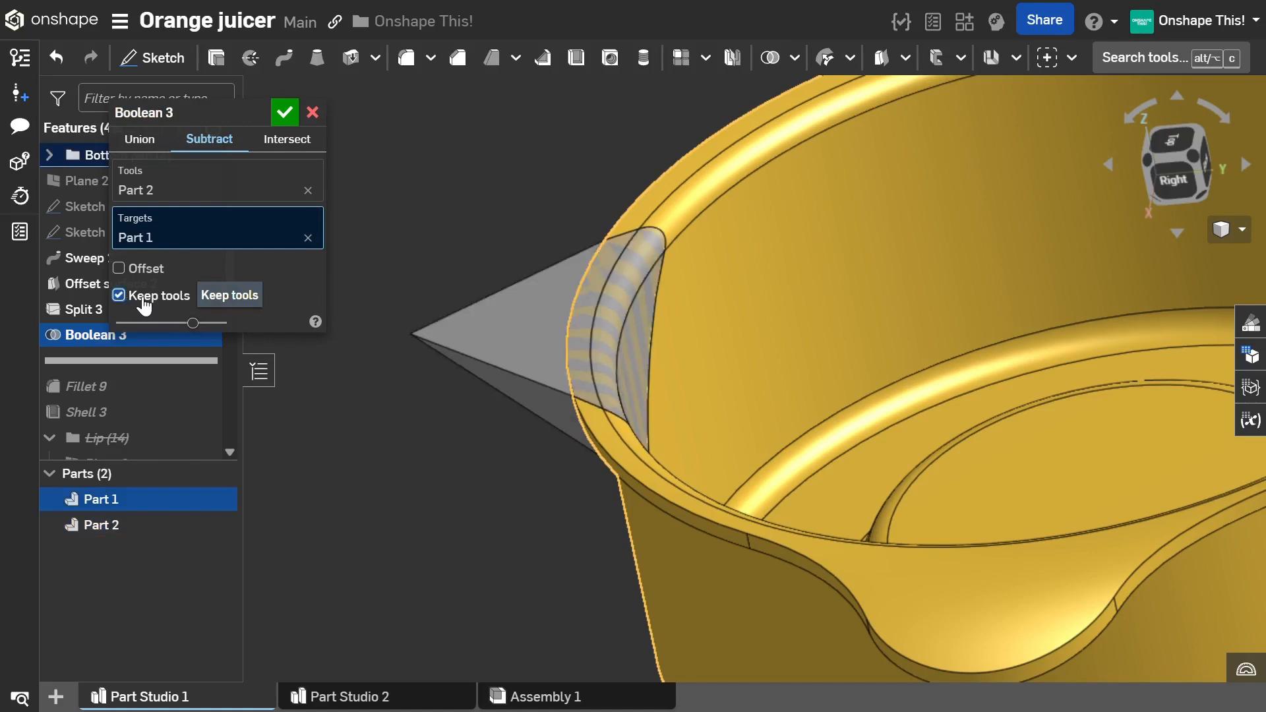
left_click(285, 114)
Step: Roll the feature history forward past the lip's edge fillet and shell
right_click_drag(488, 219, 611, 397)
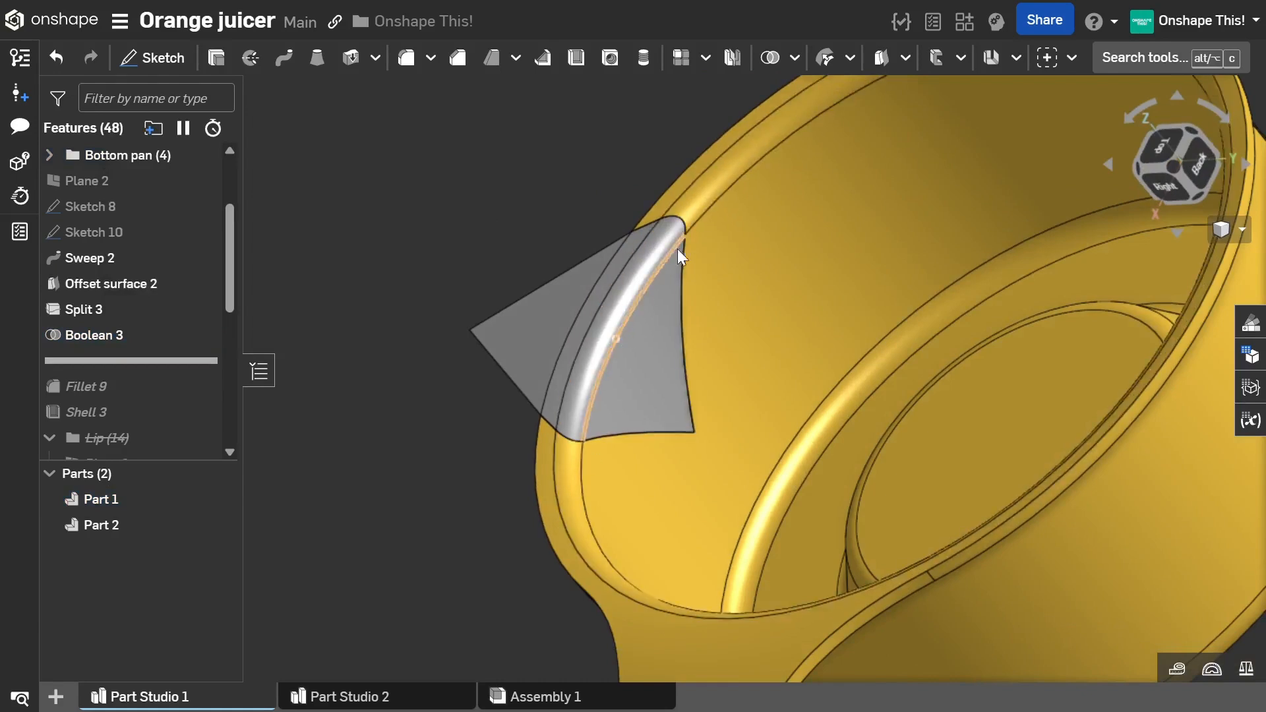
right_click_drag(567, 498, 599, 465)
key("f")
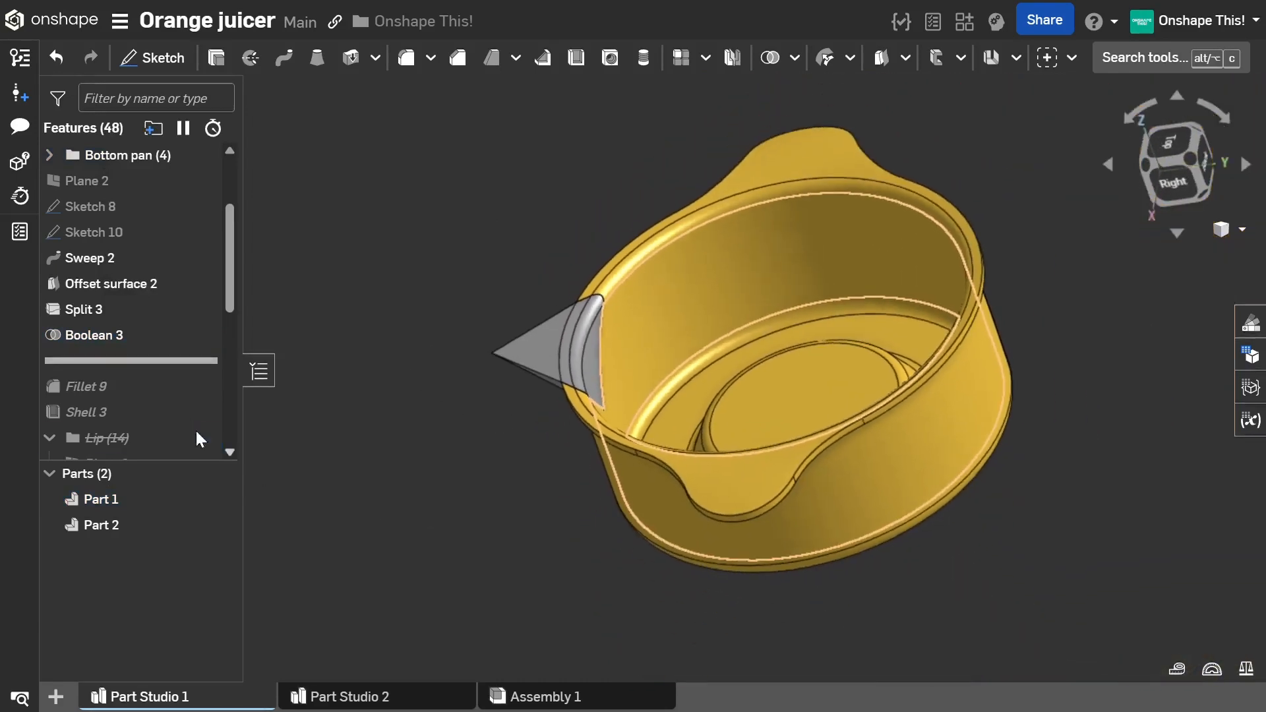
left_click_drag(194, 358, 193, 382)
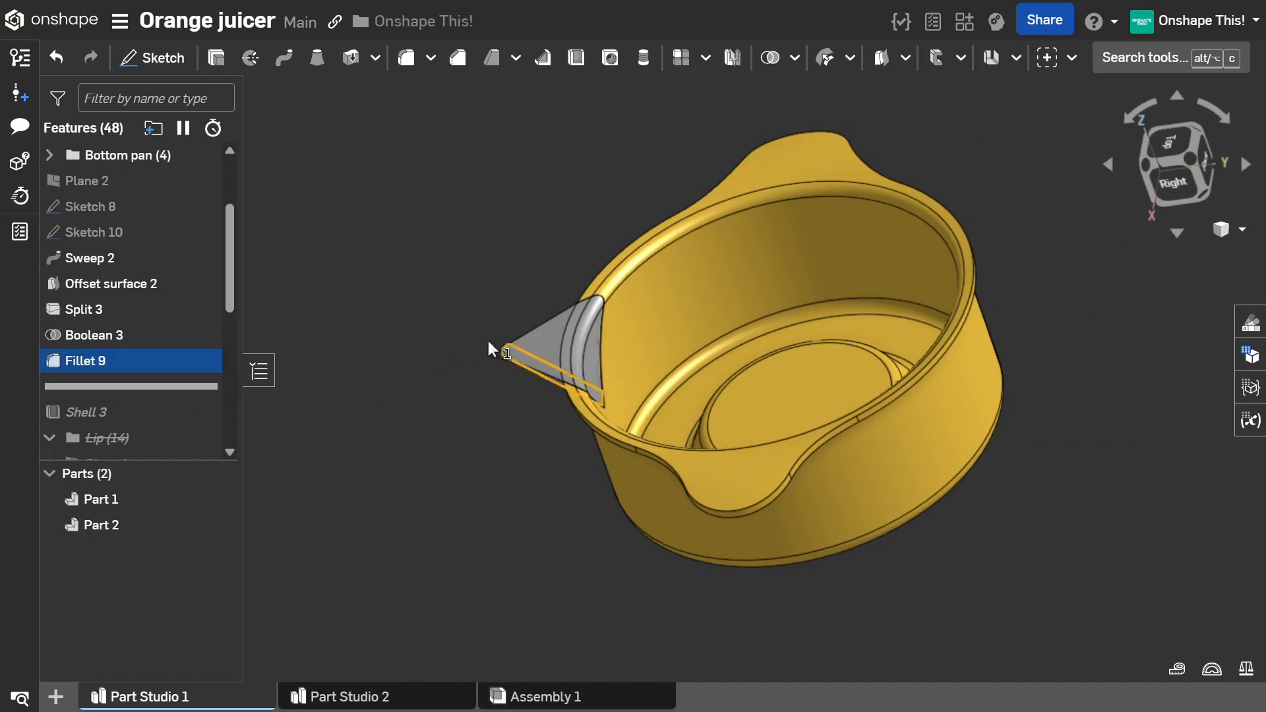
scroll(488, 340, "up", 3)
scroll(494, 356, "down", 5)
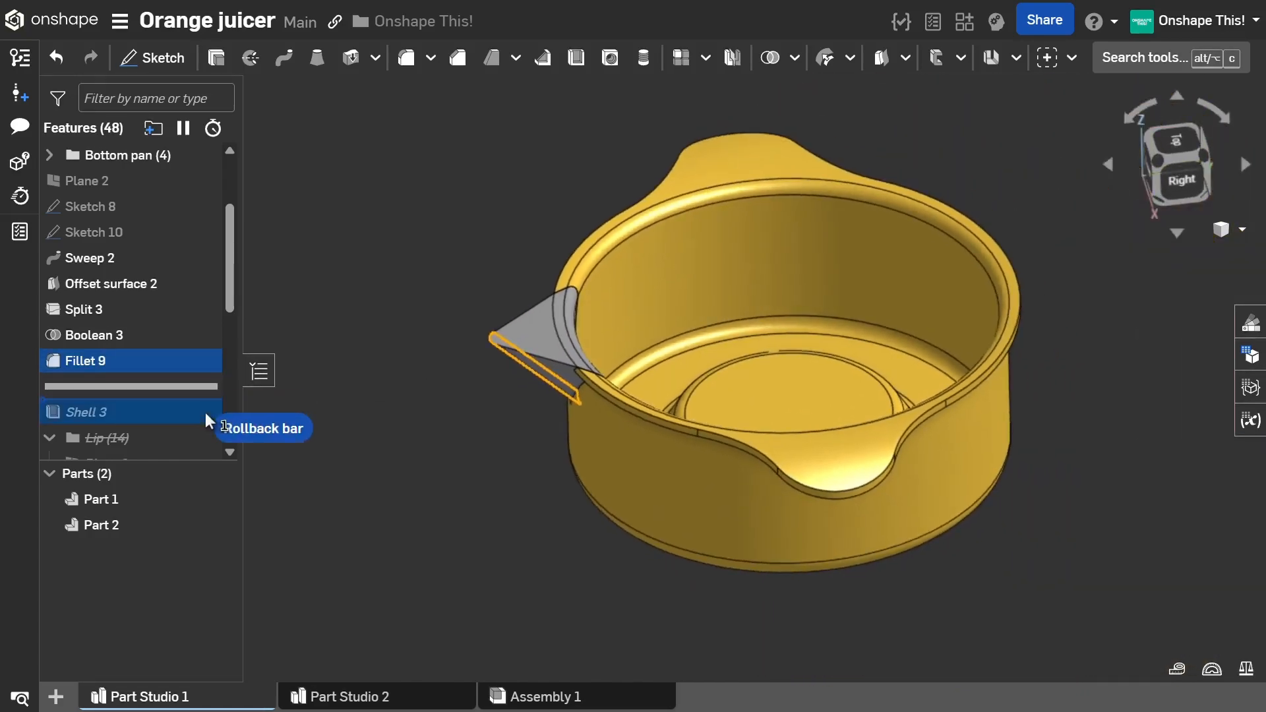
scroll(204, 409, "down", 1)
left_click_drag(204, 416, 205, 417)
scroll(535, 368, "up", 4)
right_click_drag(536, 369, 461, 447)
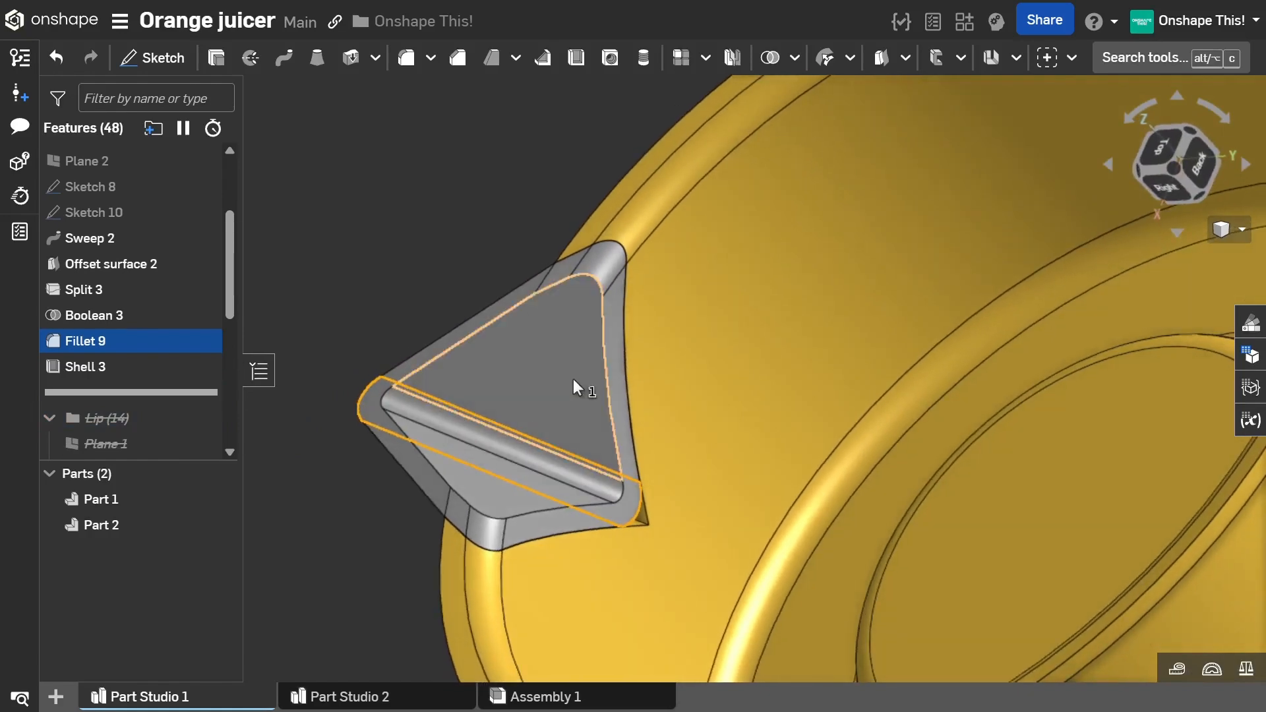
scroll(450, 558, "down", 5)
scroll(542, 418, "up", 5)
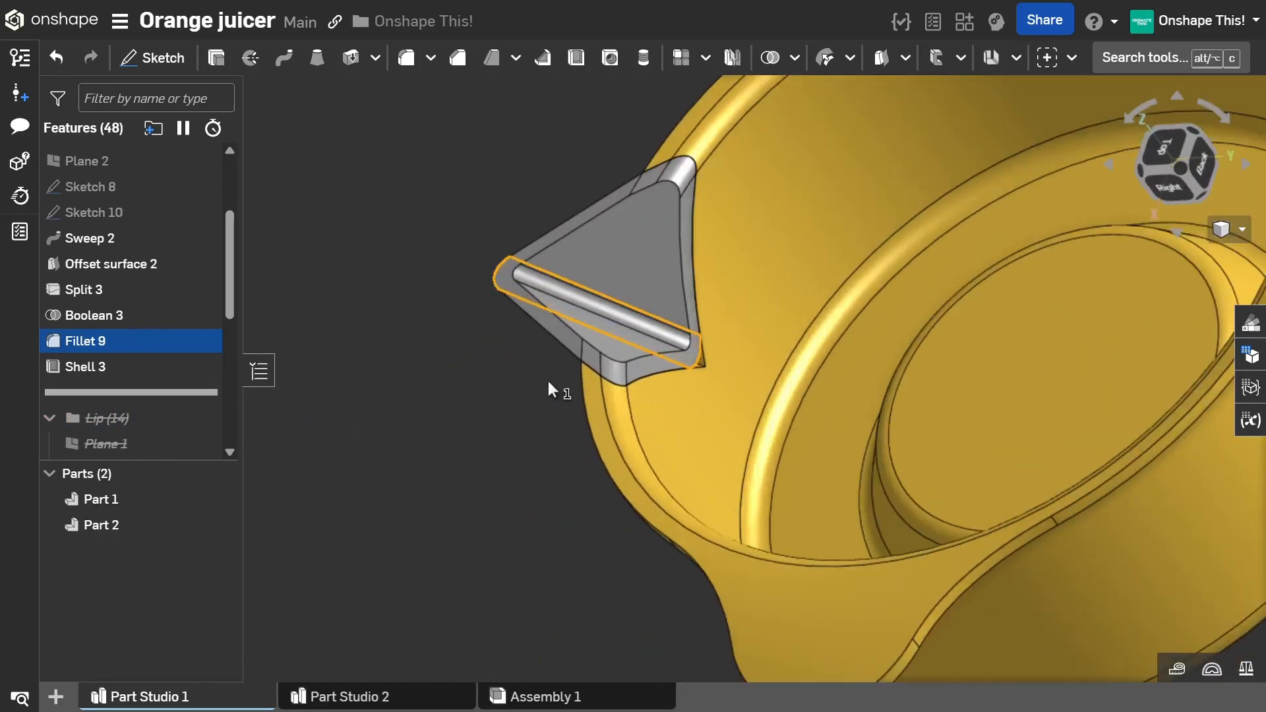
Step: Move the lip's edge fillet, Fillet 9, ahead of Boolean 3 in the feature history so the pan's cutout follows the rounded corner
left_click(520, 353)
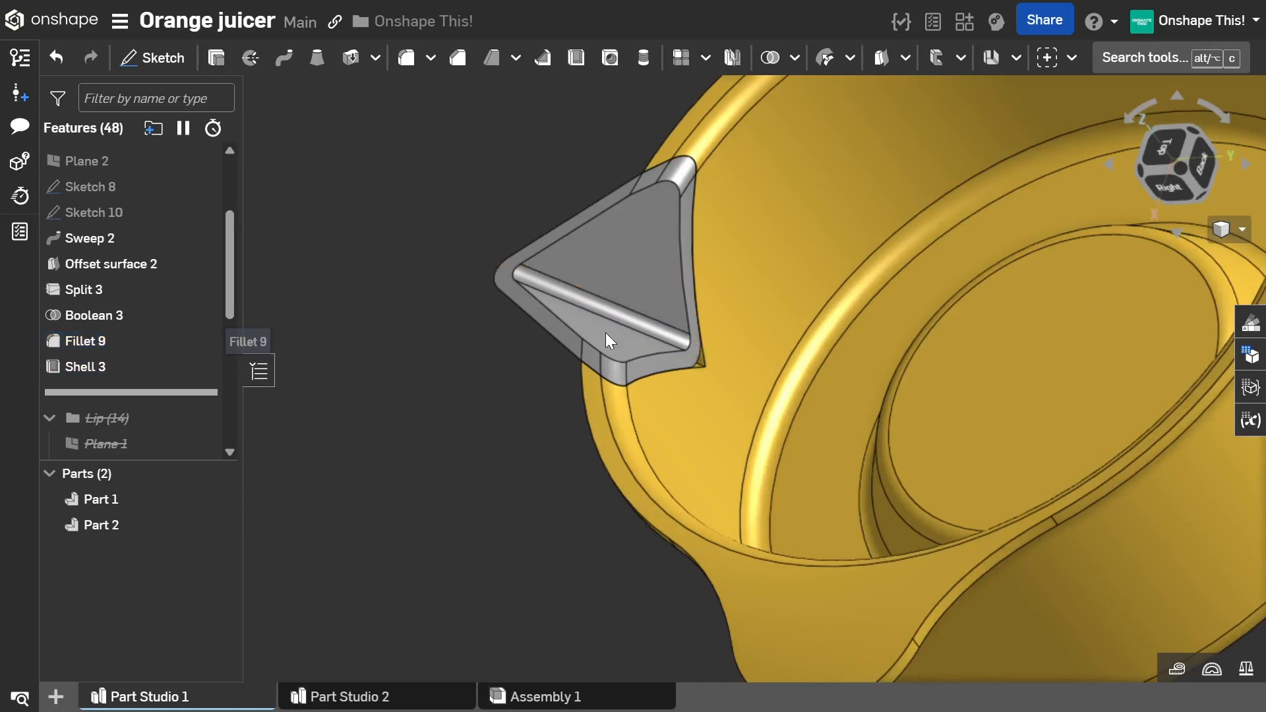
scroll(623, 398, "up", 5)
scroll(623, 398, "up", 3)
right_click_drag(604, 475, 597, 476)
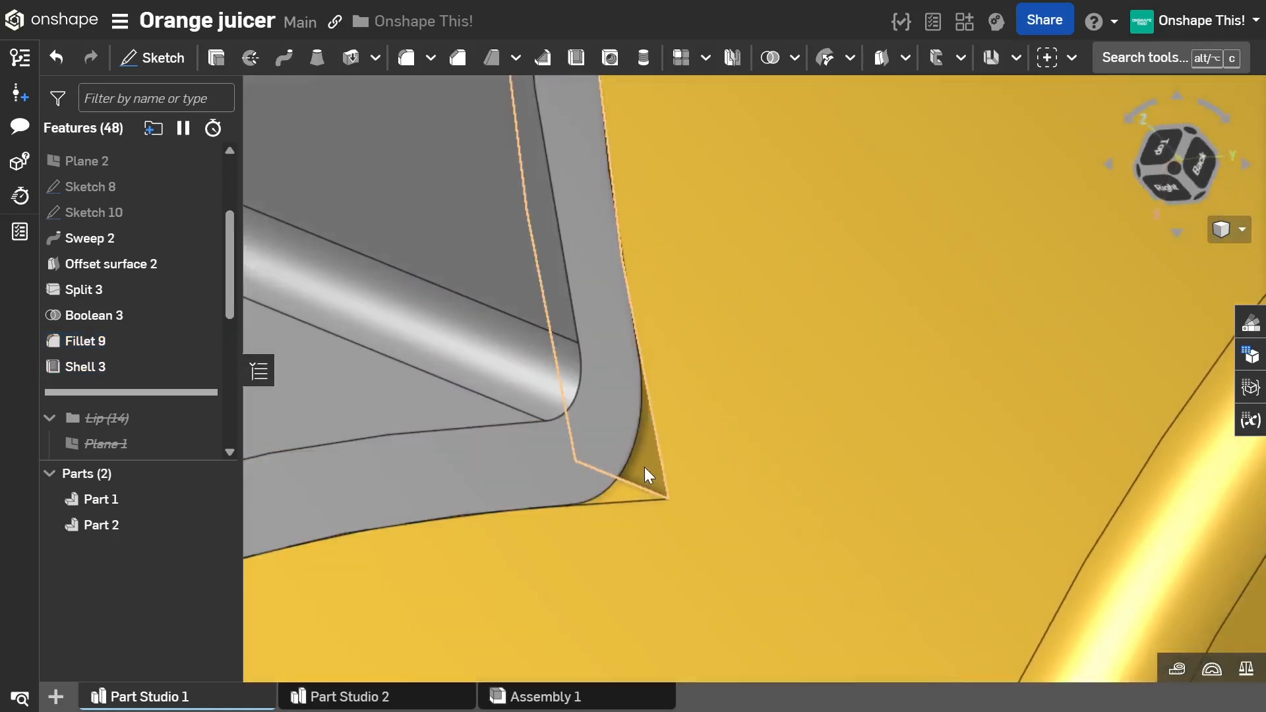
left_click(112, 342)
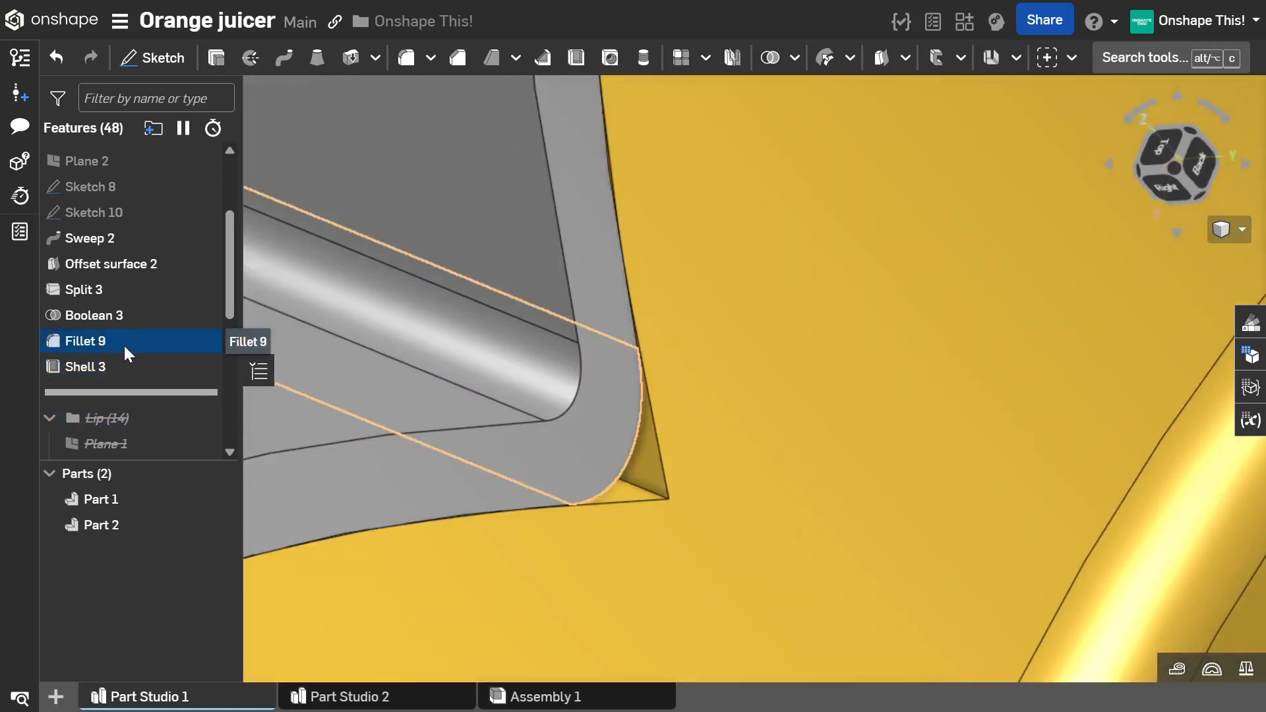
left_click(159, 311)
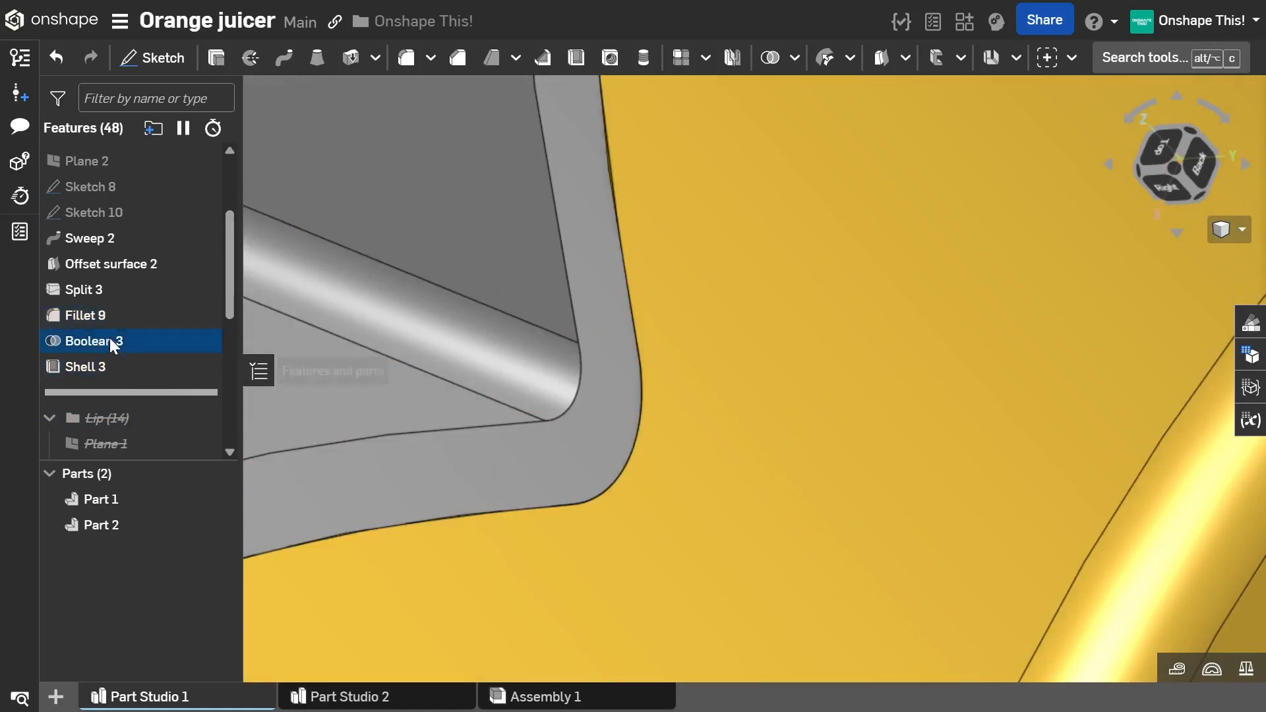
left_click_drag(97, 315, 136, 310)
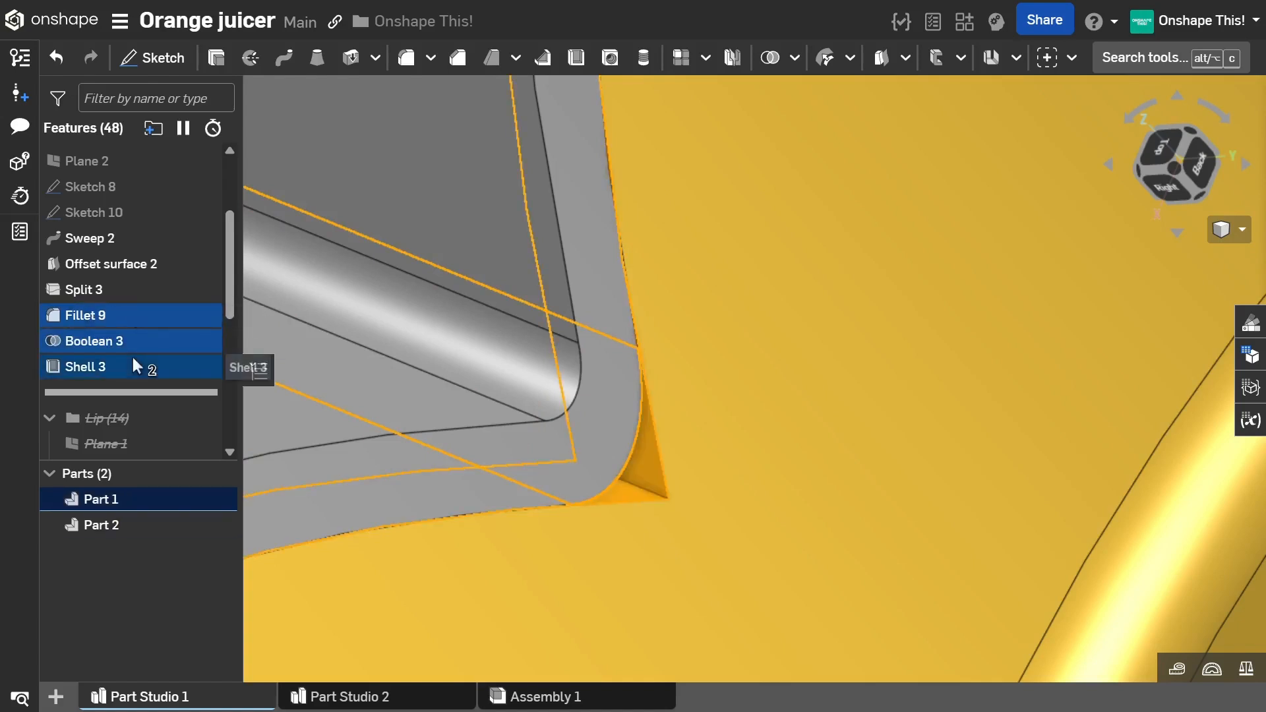
Step: Unite the hollow lip (Part 2) with the pan (Part 1) using a Boolean union, without keeping the tools
scroll(726, 381, "down", 8)
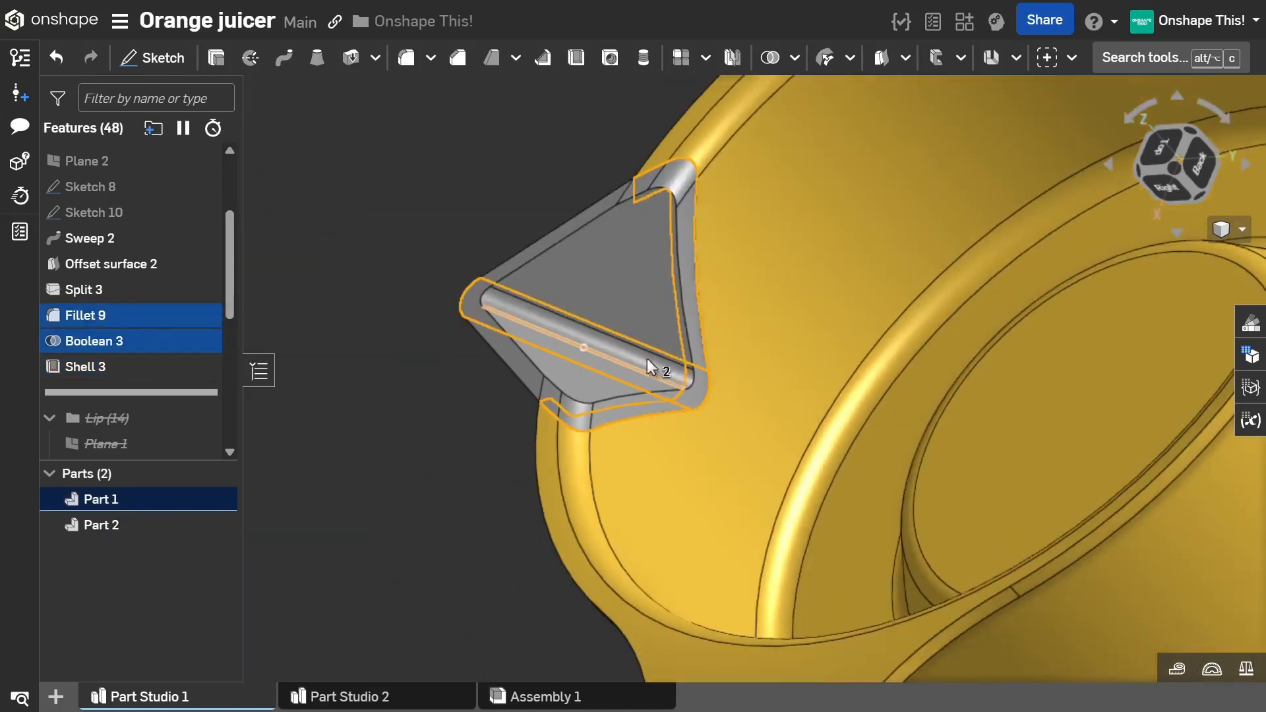
right_click_drag(593, 296, 638, 263)
scroll(643, 257, "down", 5)
left_click(418, 355)
right_click_drag(418, 355, 378, 367)
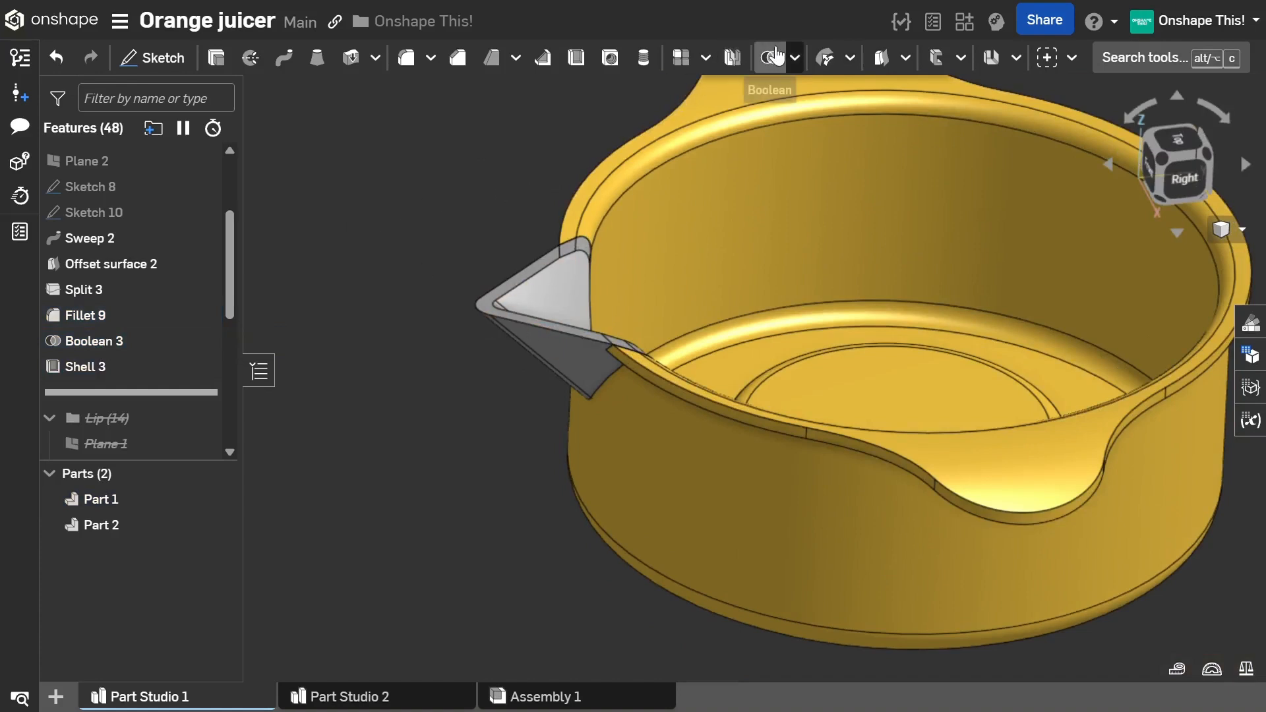
key("shift+b")
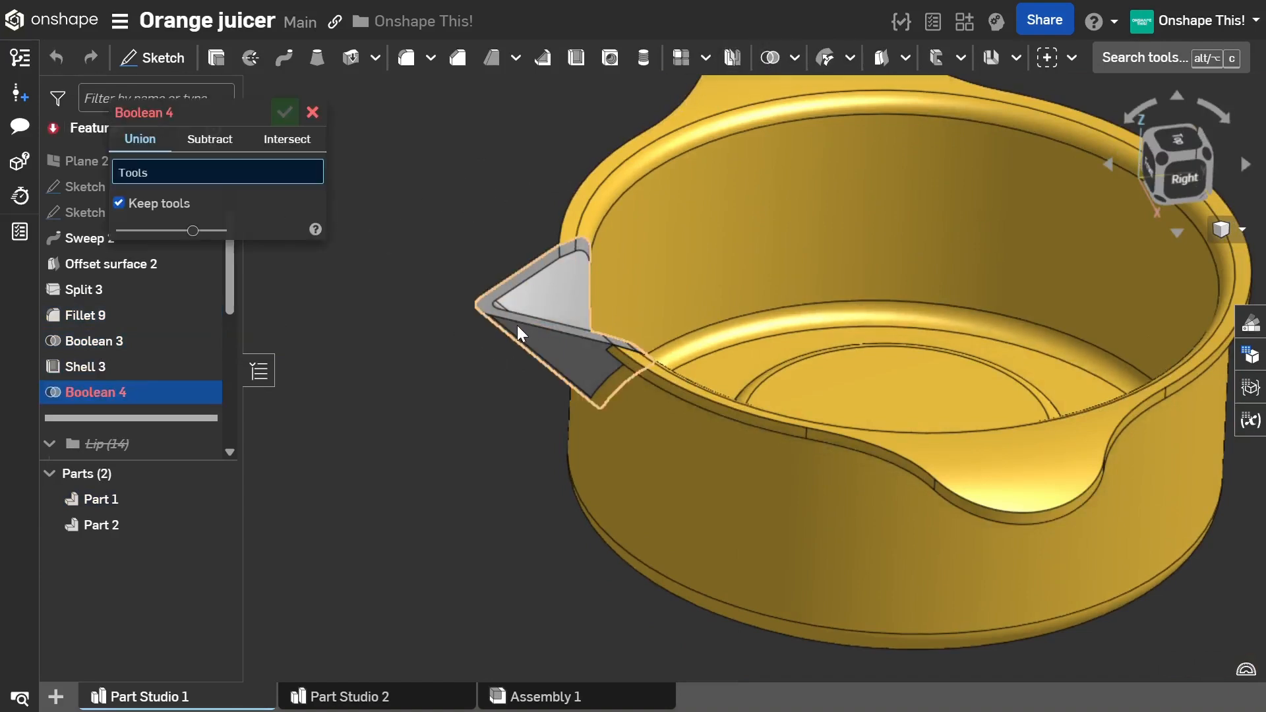
left_click(538, 343)
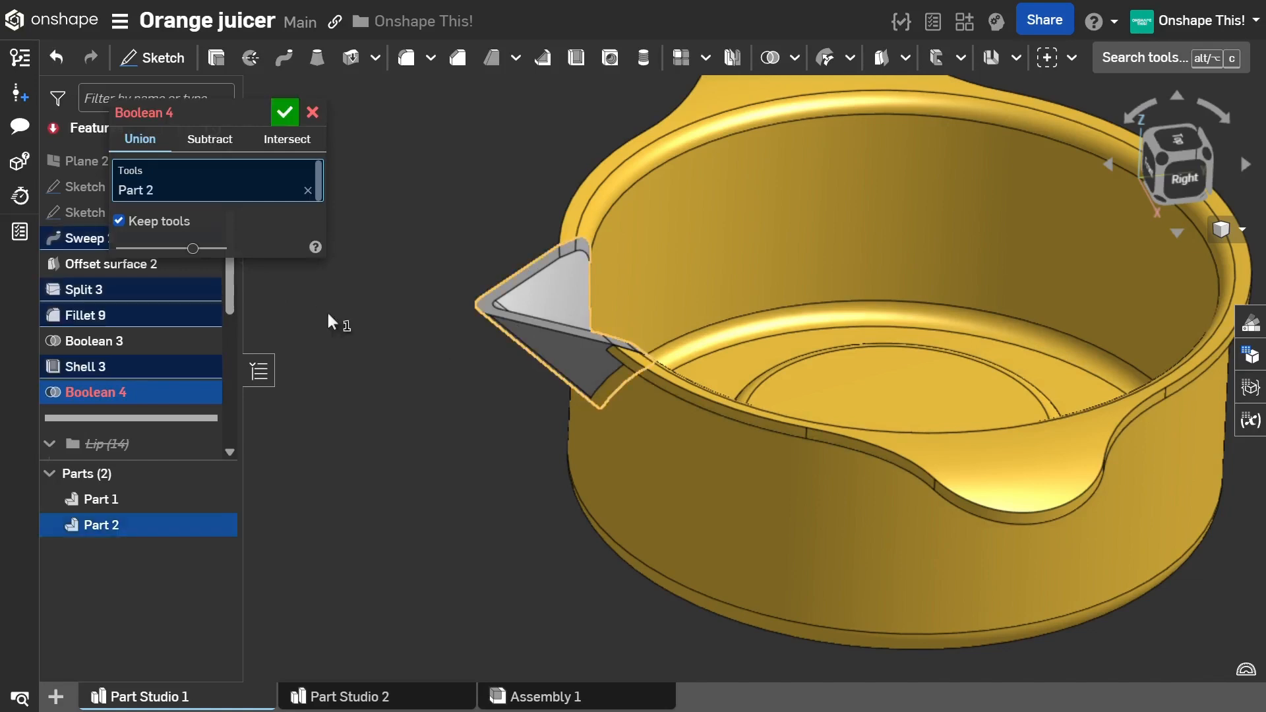
left_click(636, 195)
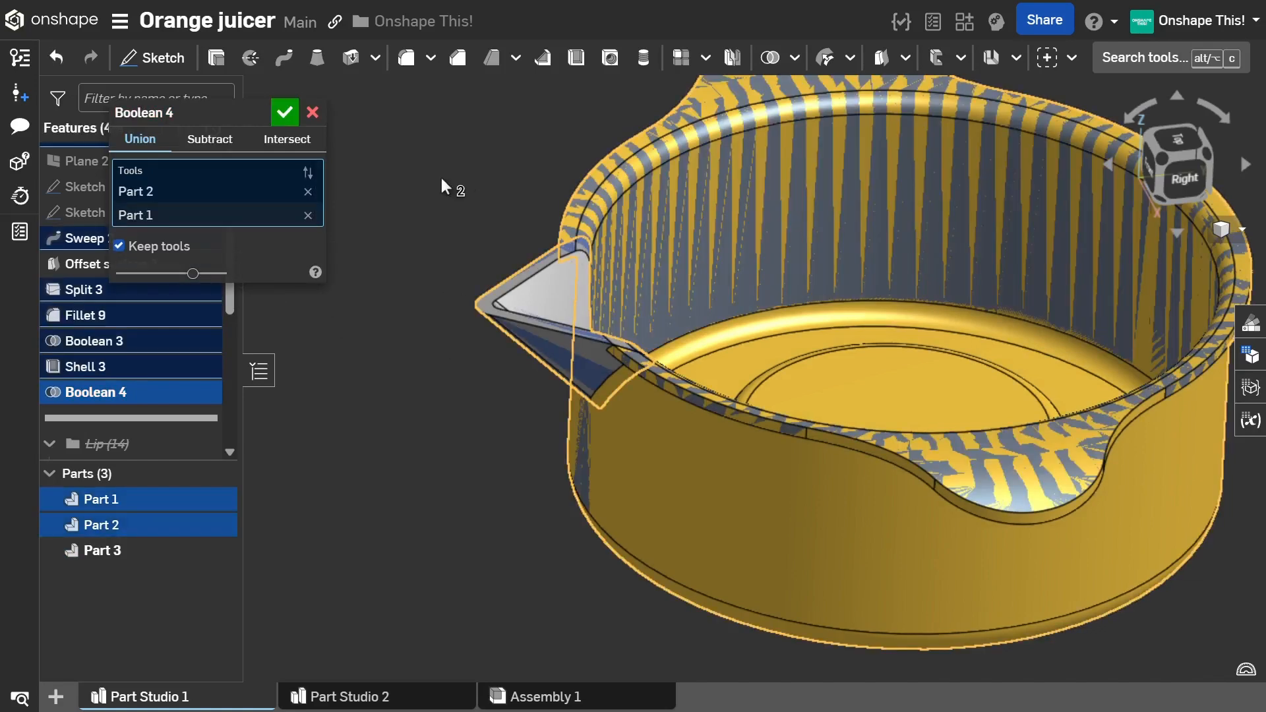
left_click(308, 172)
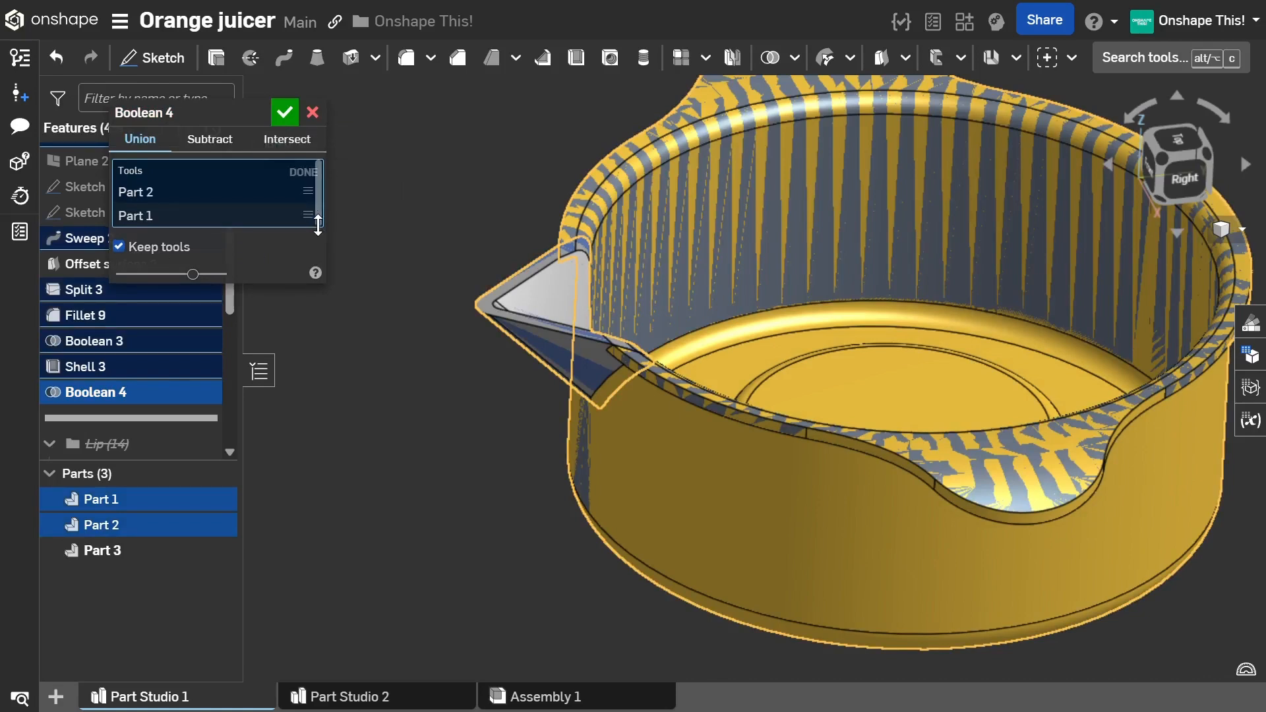
left_click_drag(311, 225, 343, 210)
left_click(129, 254)
left_click(126, 257)
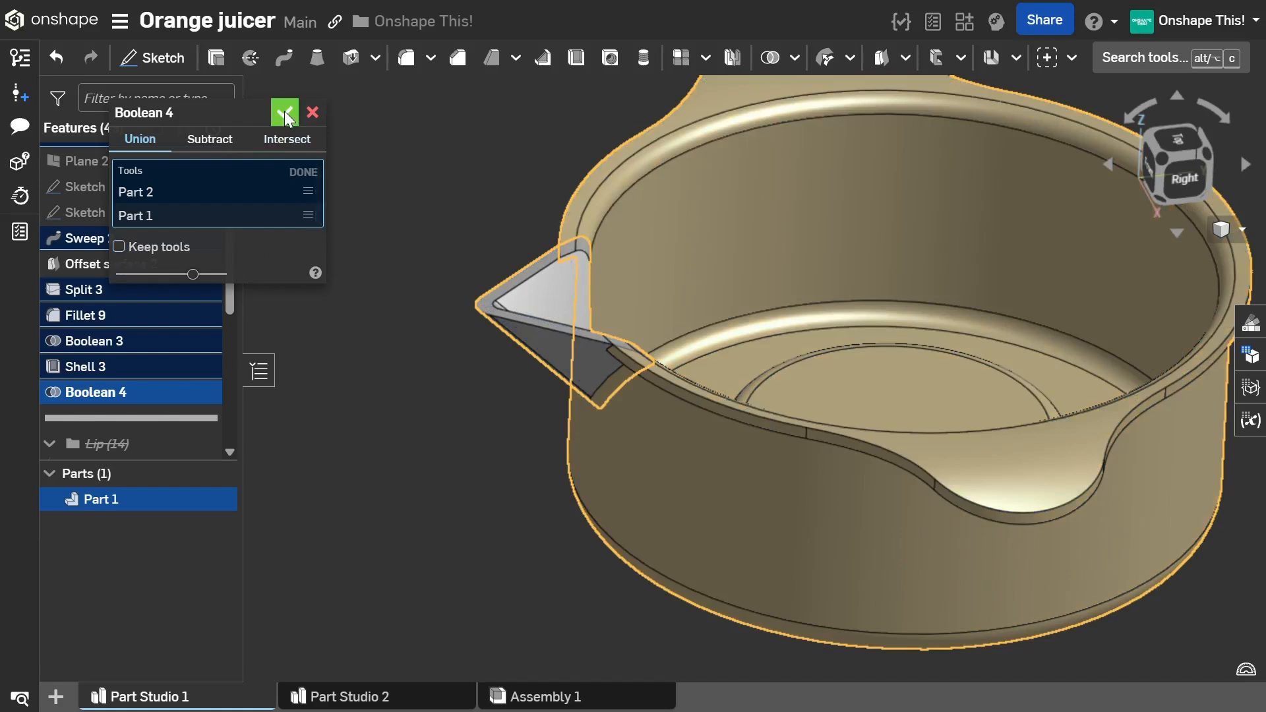
left_click(285, 116)
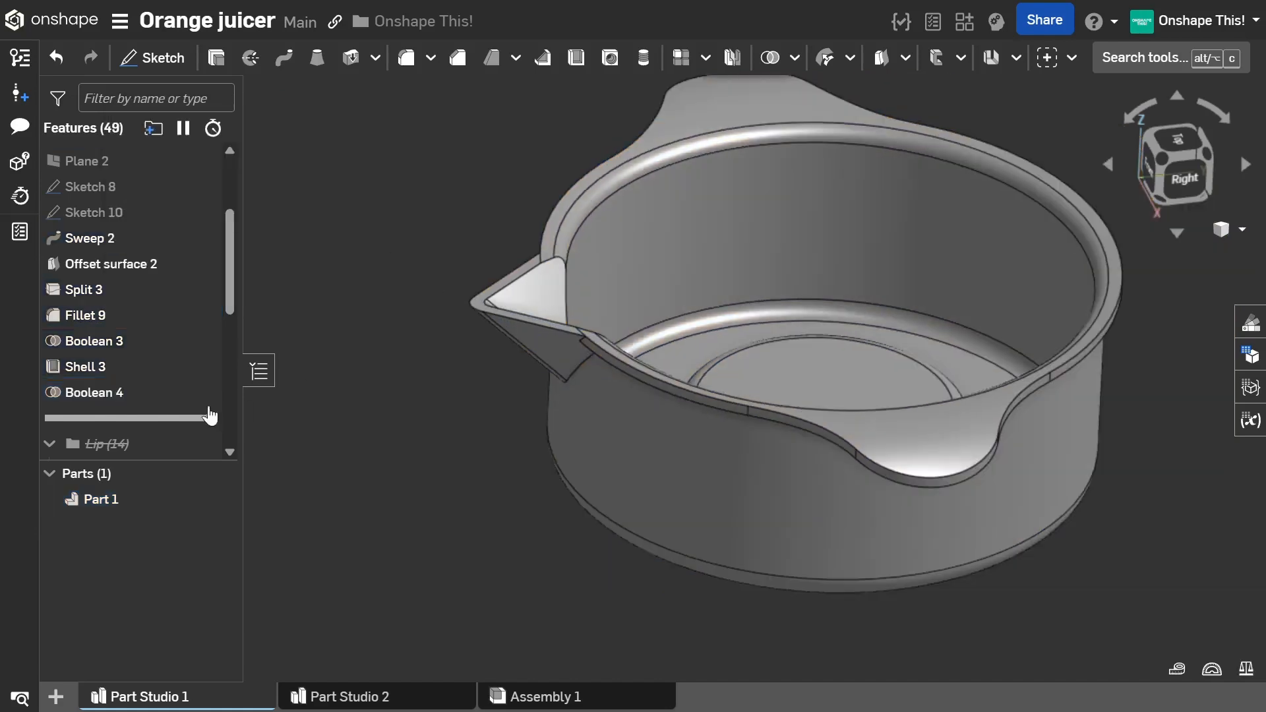
Step: Reorder the union's tools so that the pan, Part 1, comes first, ahead of Part 2
double_click(136, 392)
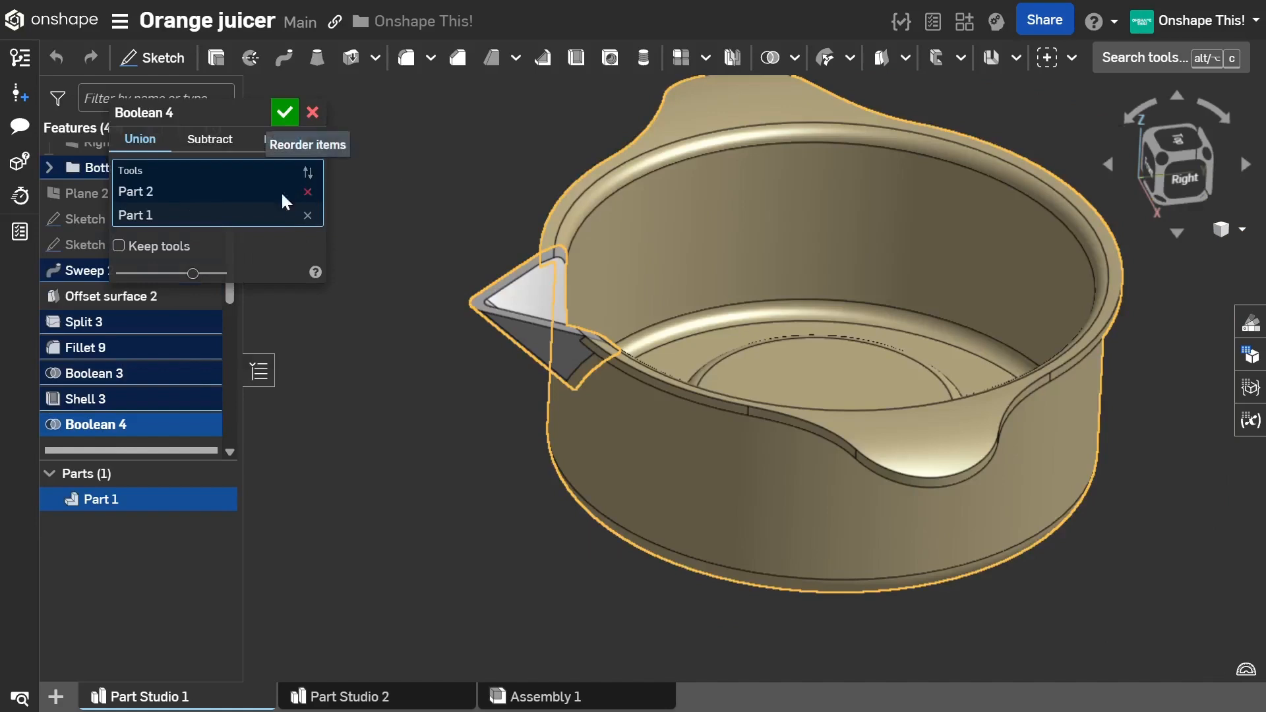
left_click(308, 174)
left_click_drag(310, 198, 338, 184)
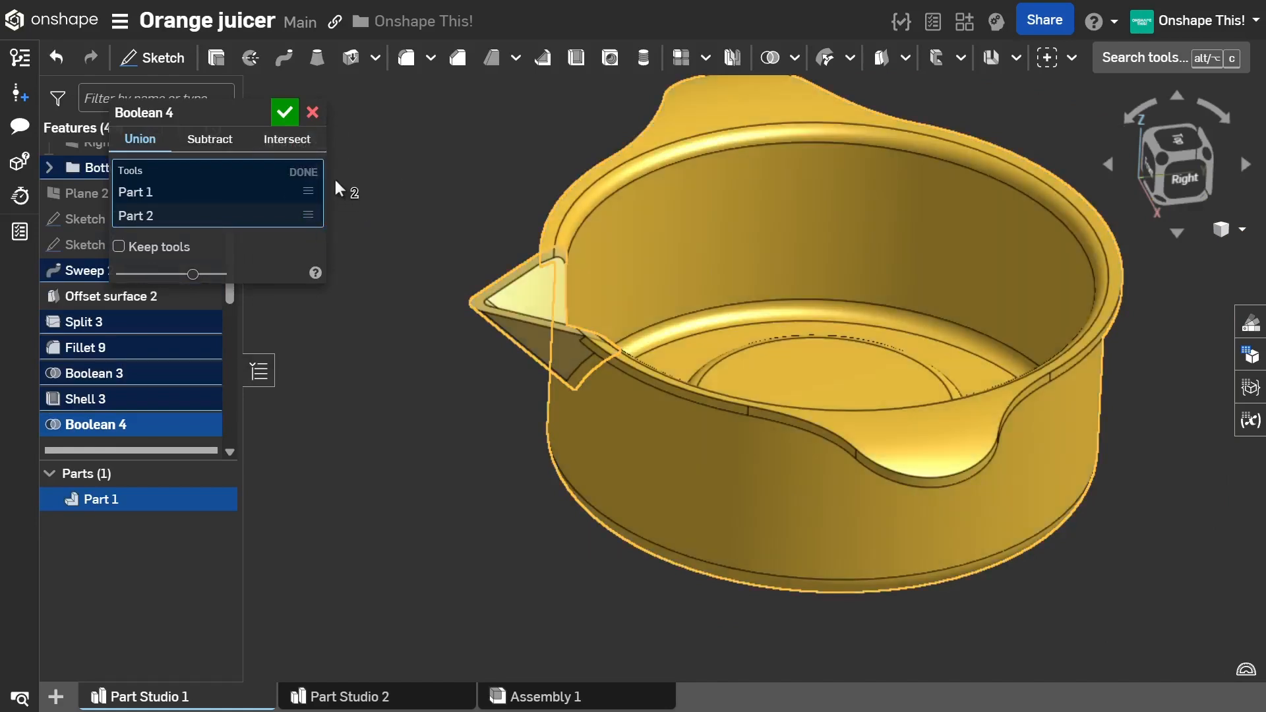
left_click(286, 111)
right_click_drag(452, 271, 500, 318)
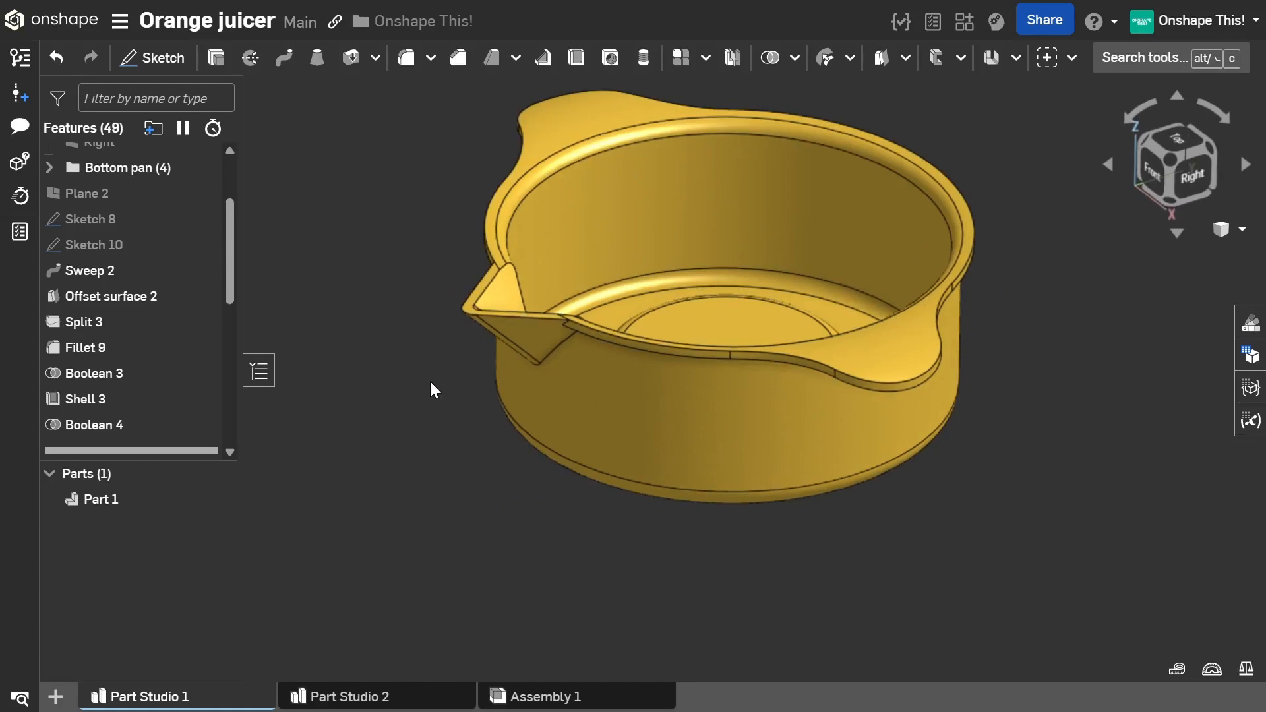
Step: Start a 0.5 mm radius edge fillet on the lower outer edge of the pan's rim beside the lip
left_click(417, 81)
scroll(462, 376, "up", 3)
right_click_drag(476, 349, 512, 326)
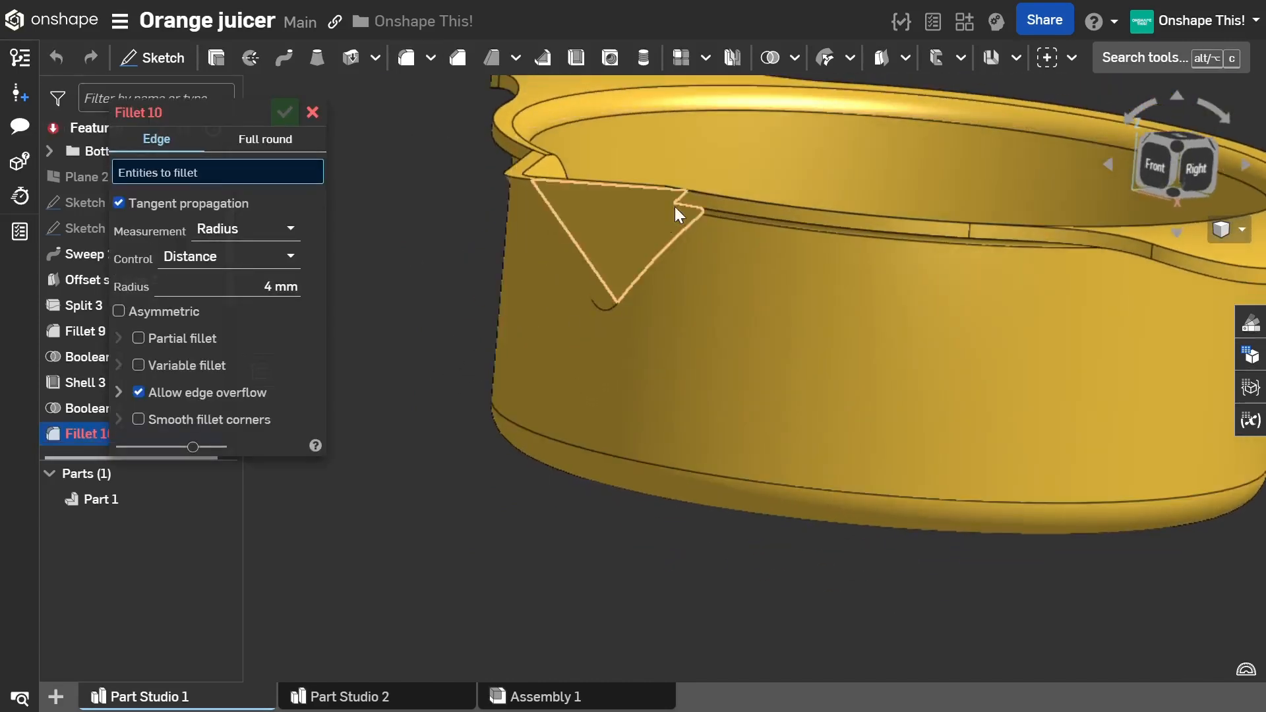
scroll(672, 215, "up", 3)
right_click_drag(678, 207, 636, 262)
scroll(701, 194, "up", 3)
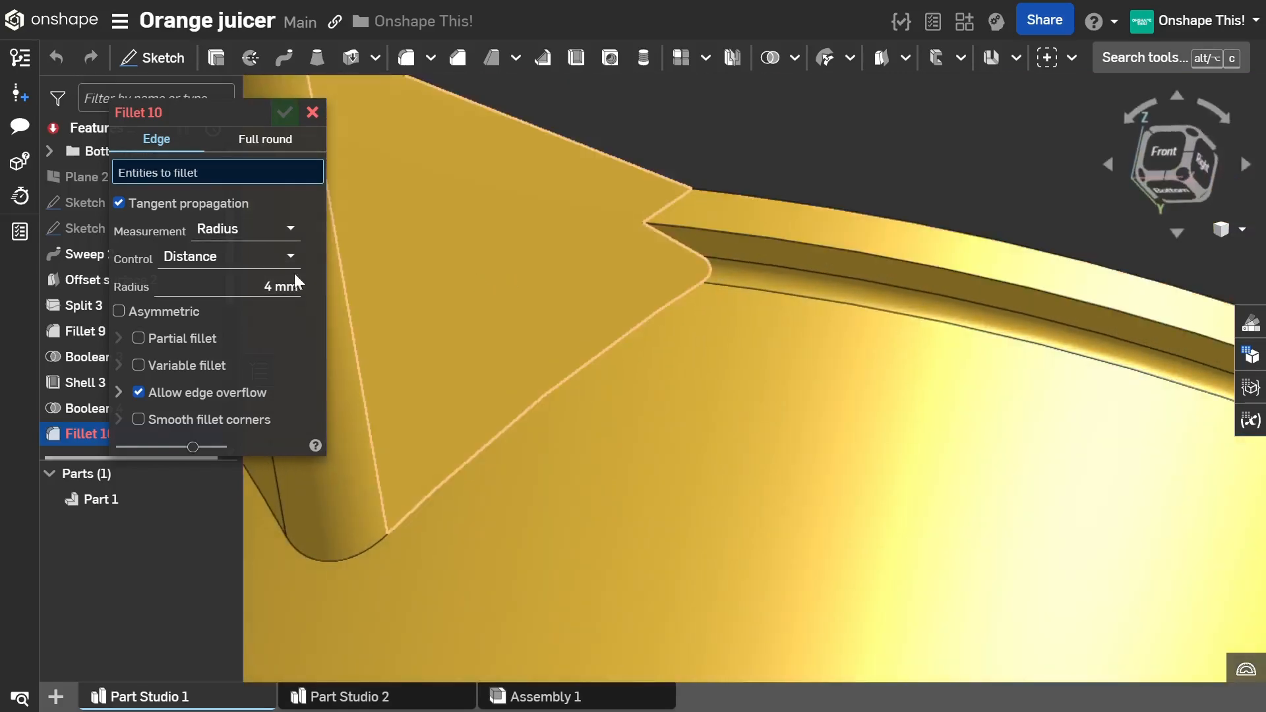
left_click(291, 299)
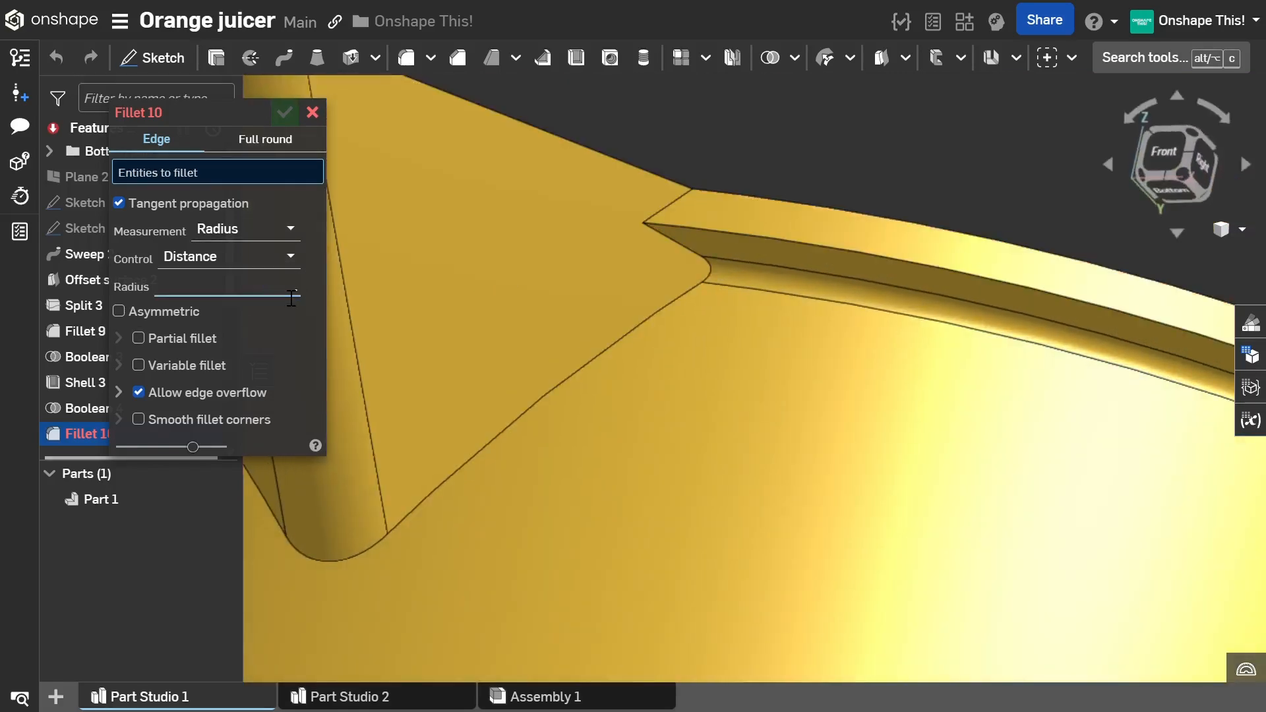
left_click(703, 236)
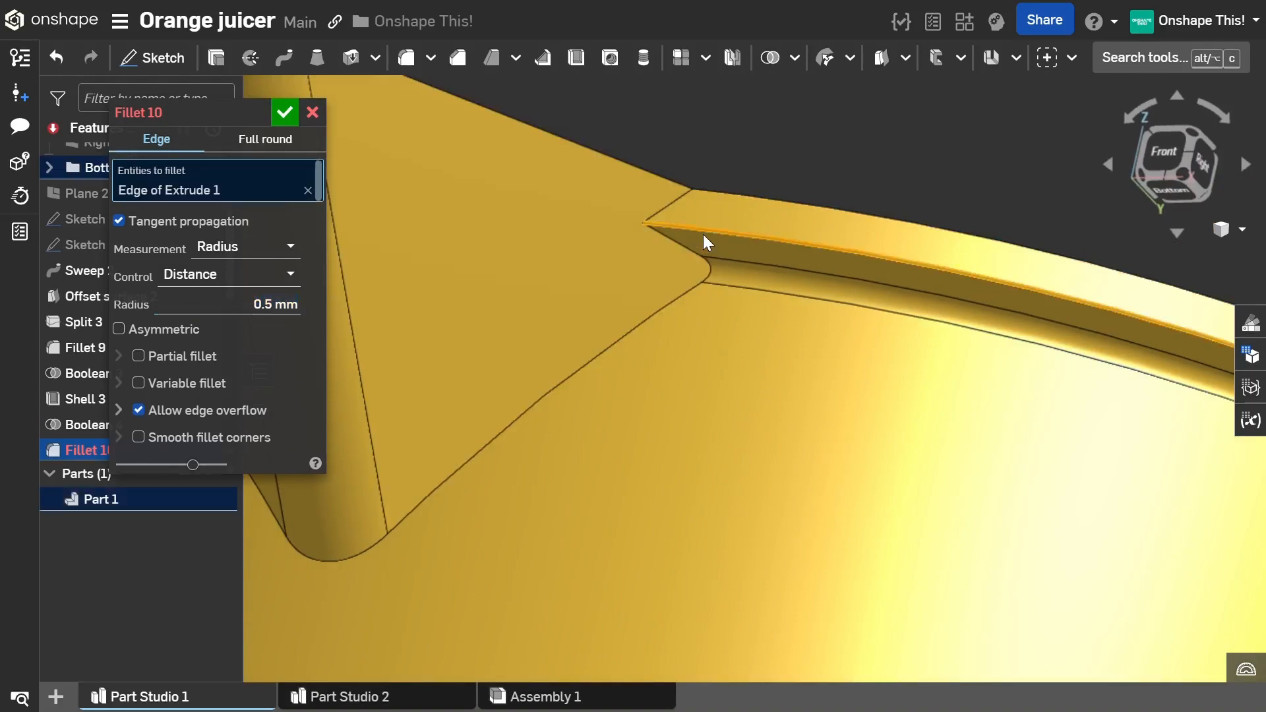
Step: Add the lip's inner top edge and the edge where its opening meets the pan's inner wall to the 0.5 mm fillet, completing it
scroll(716, 238, "down", 4)
right_click_drag(457, 272, 493, 397)
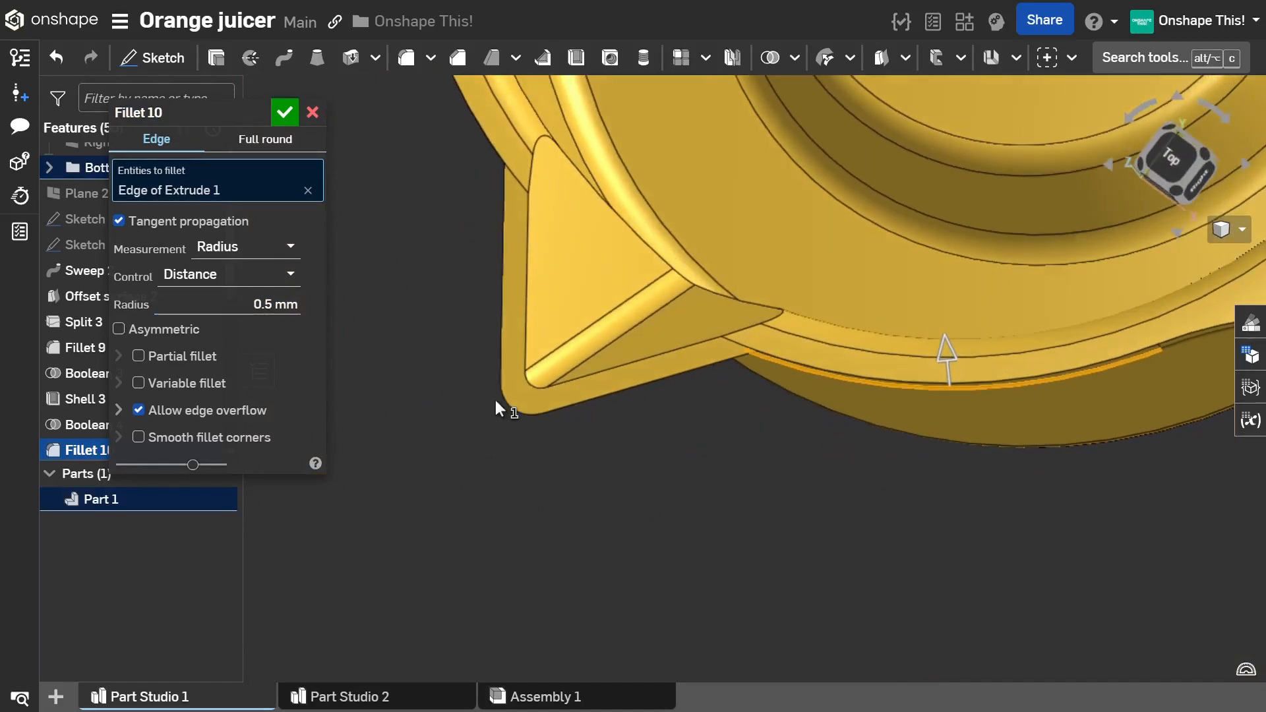
left_click(525, 307)
scroll(534, 181, "up", 5)
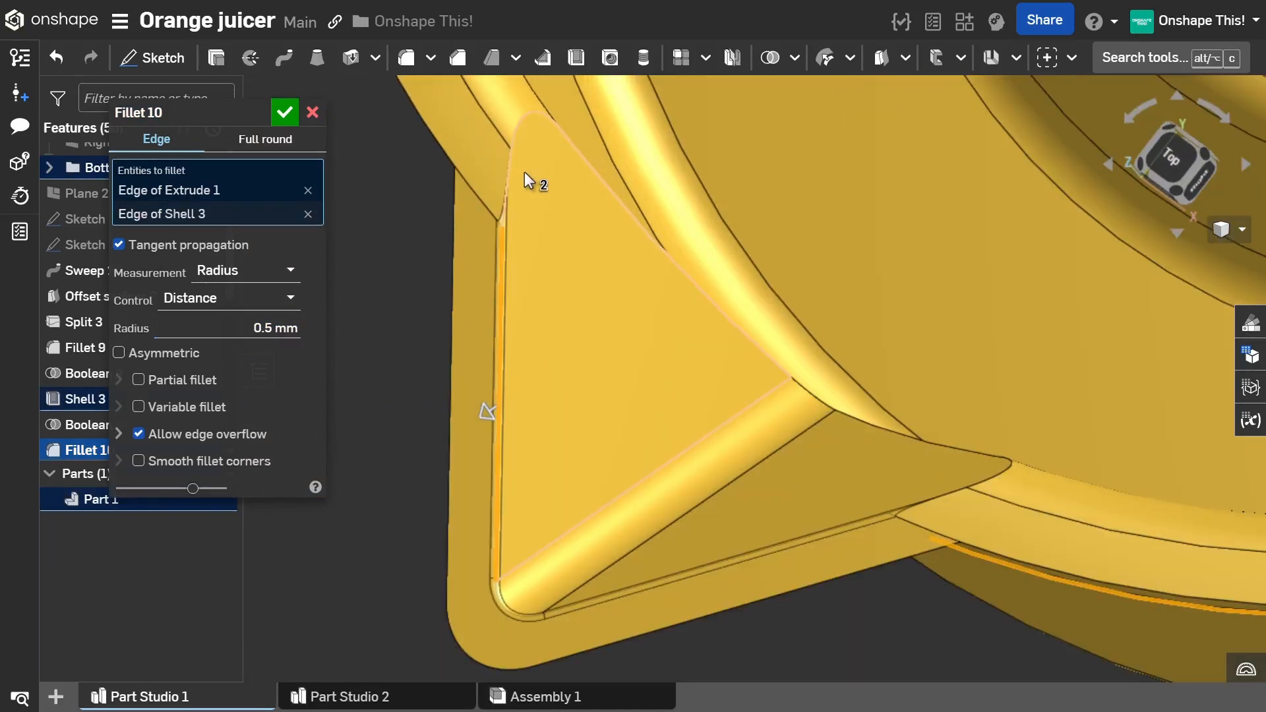
scroll(513, 171, "down", 1)
right_click_drag(582, 216, 567, 267)
left_click(636, 200)
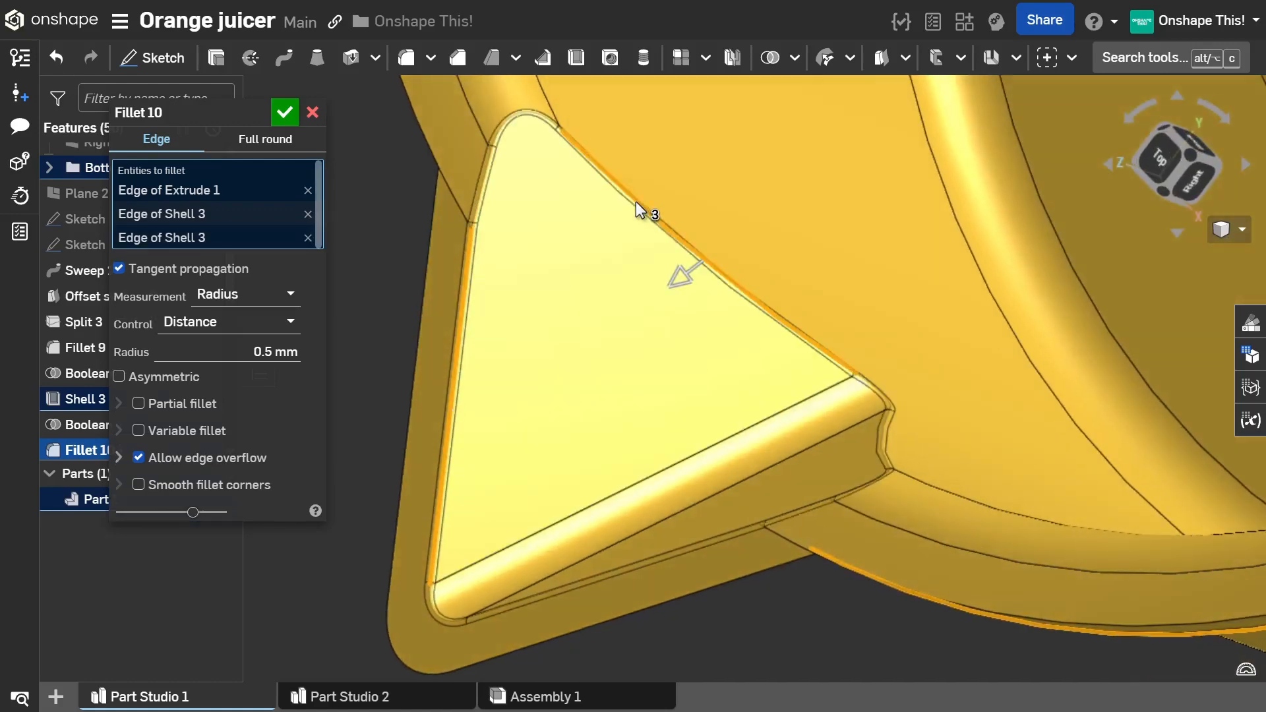
right_click_drag(643, 220, 739, 315)
scroll(743, 283, "down", 3)
right_click_drag(731, 370, 714, 249)
key("f")
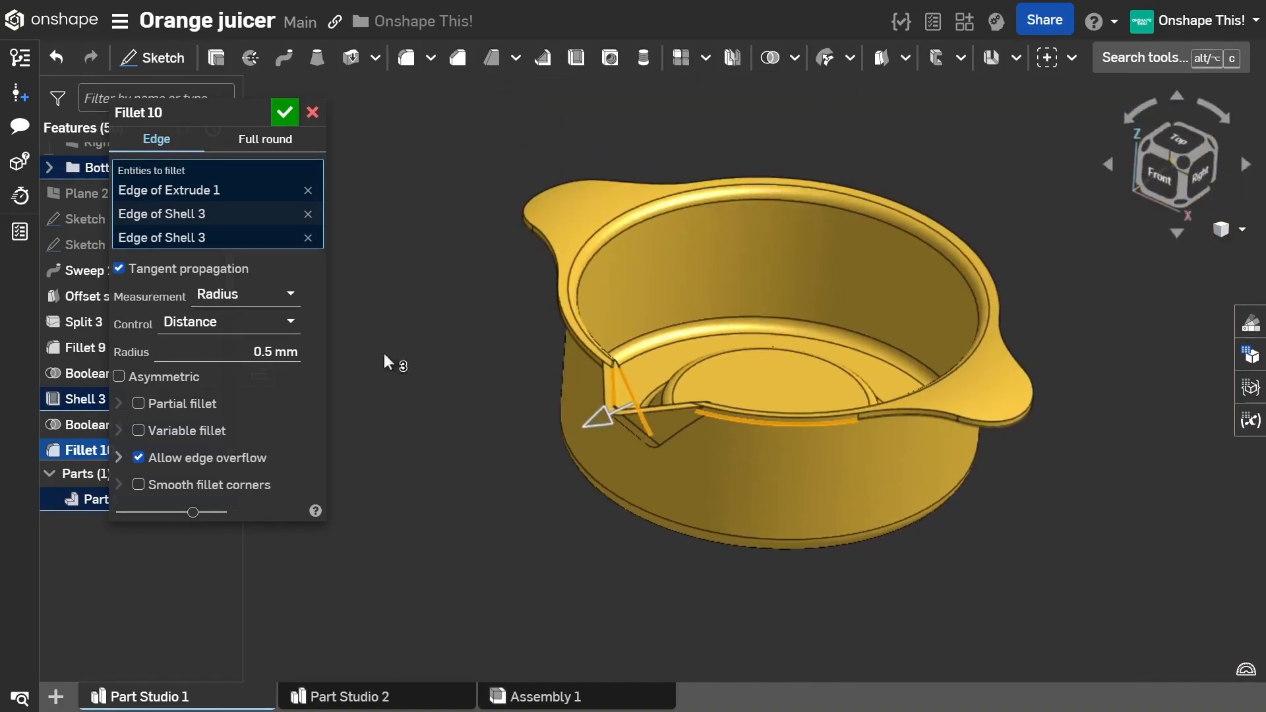
left_click(285, 112)
Step: Fillet the outer edge where the lip joins the pan's rim and wall with a 1 mm radius, using tangent propagation
scroll(637, 429, "up", 5)
right_click_drag(632, 402, 646, 375)
scroll(627, 406, "down", 3)
scroll(525, 437, "up", 4)
left_click(406, 59)
right_click_drag(537, 233, 611, 366)
scroll(616, 397, "up", 5)
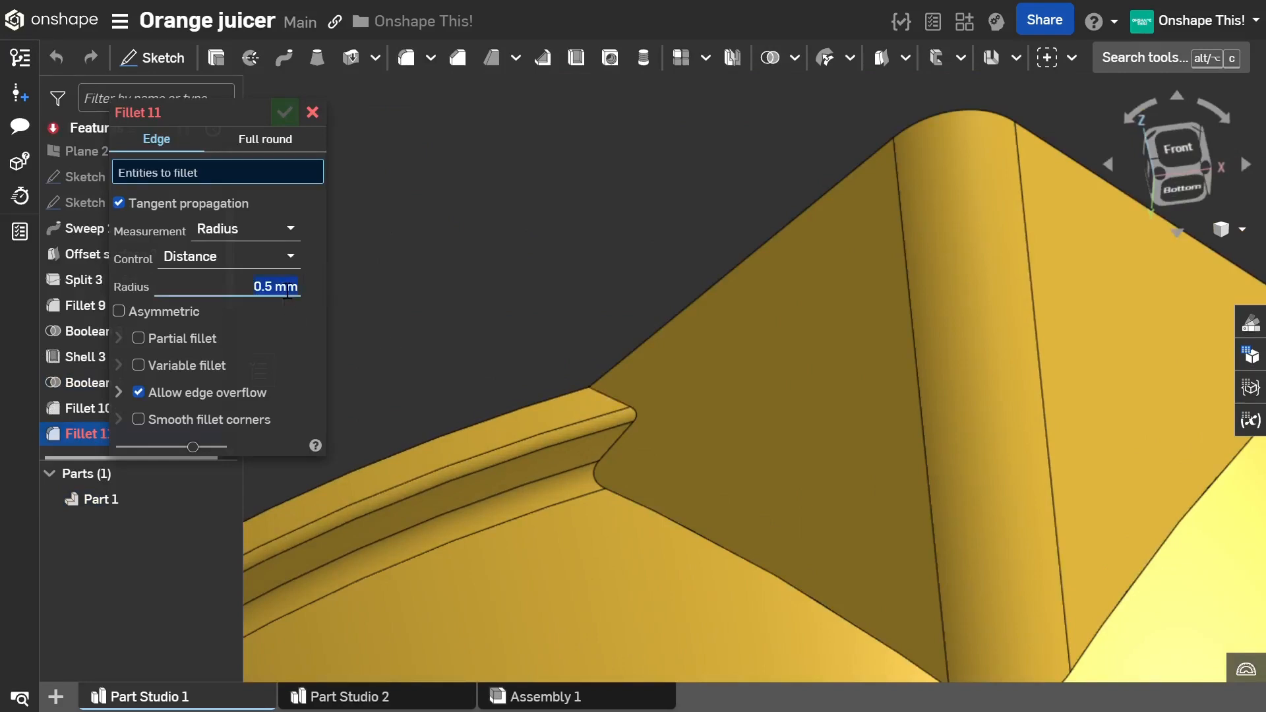
left_click(615, 403)
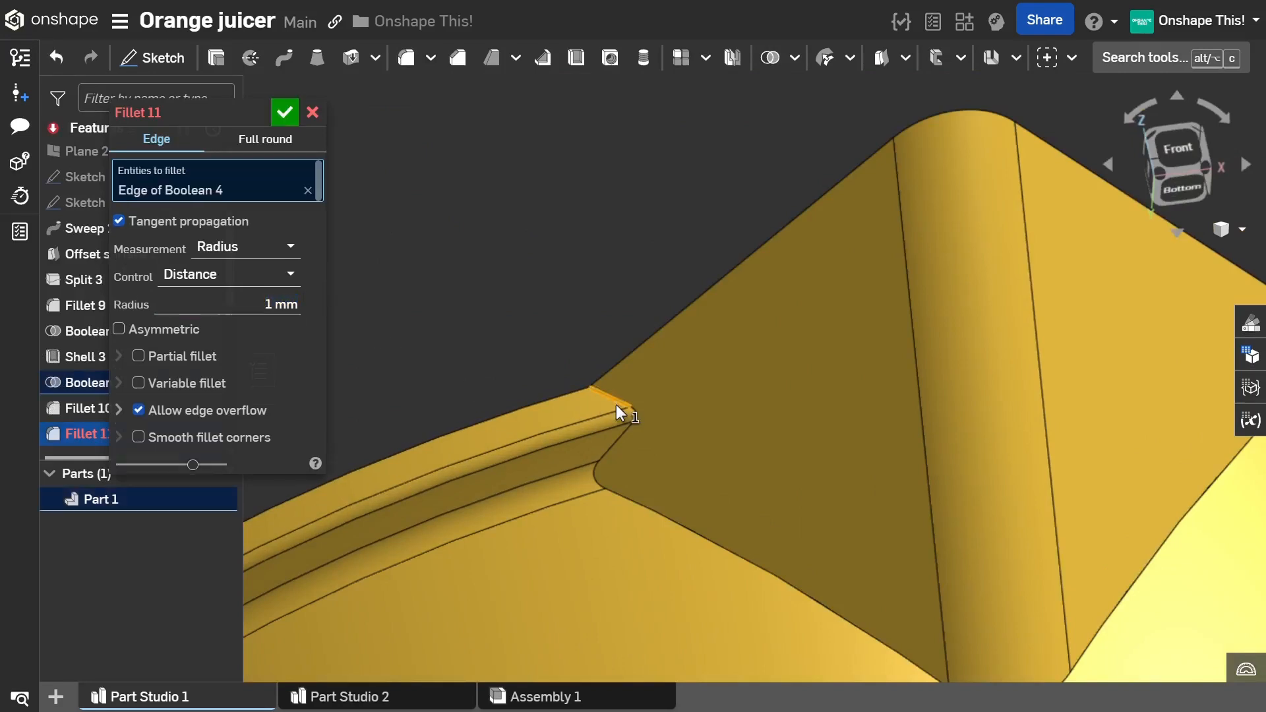
scroll(612, 465, "down", 3)
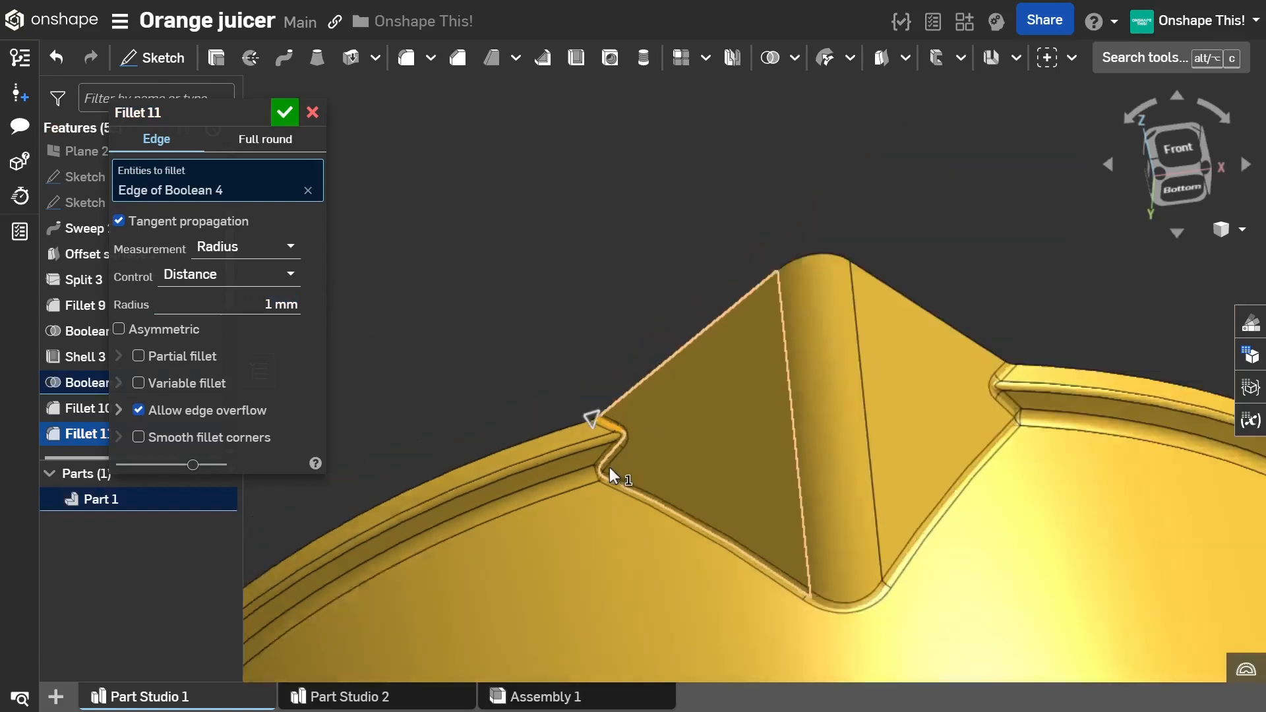
right_click_drag(644, 485, 571, 488)
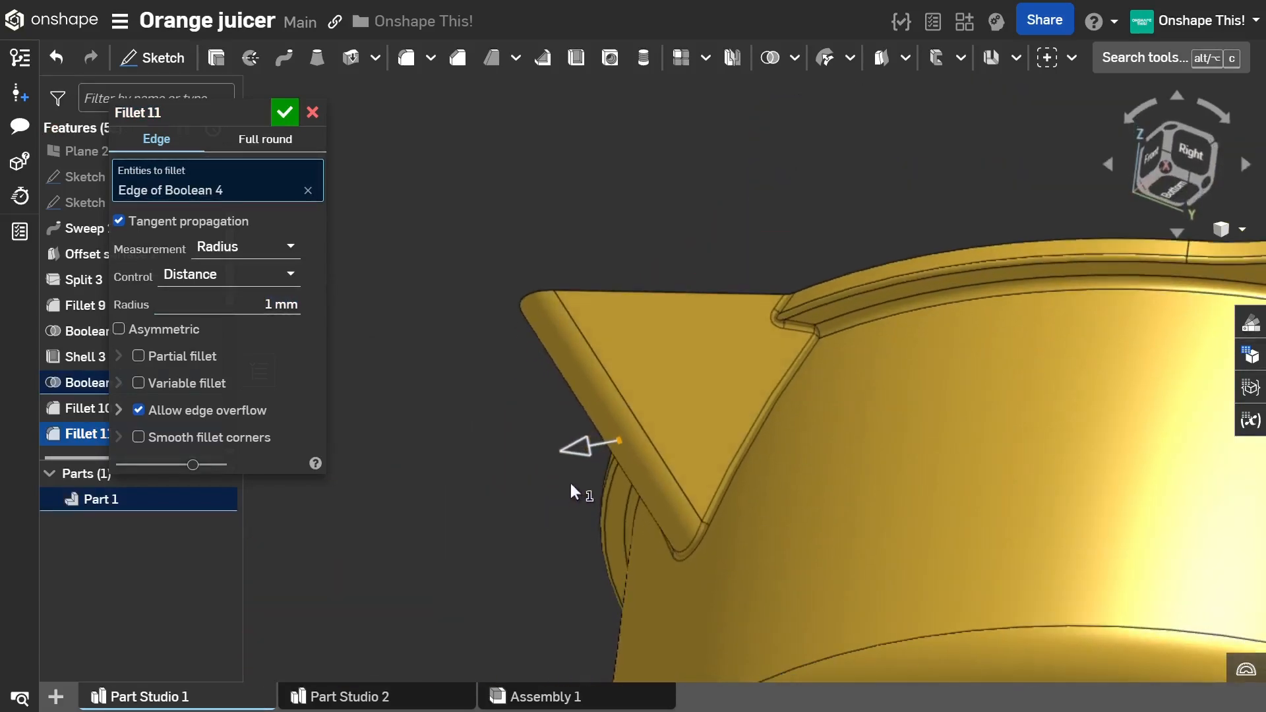
left_click(296, 118)
Step: Group the features from Plane 2 through Fillet 11 into a new folder named Lip
right_click_drag(694, 228, 652, 516)
scroll(699, 350, "down", 3)
scroll(654, 535, "up", 5)
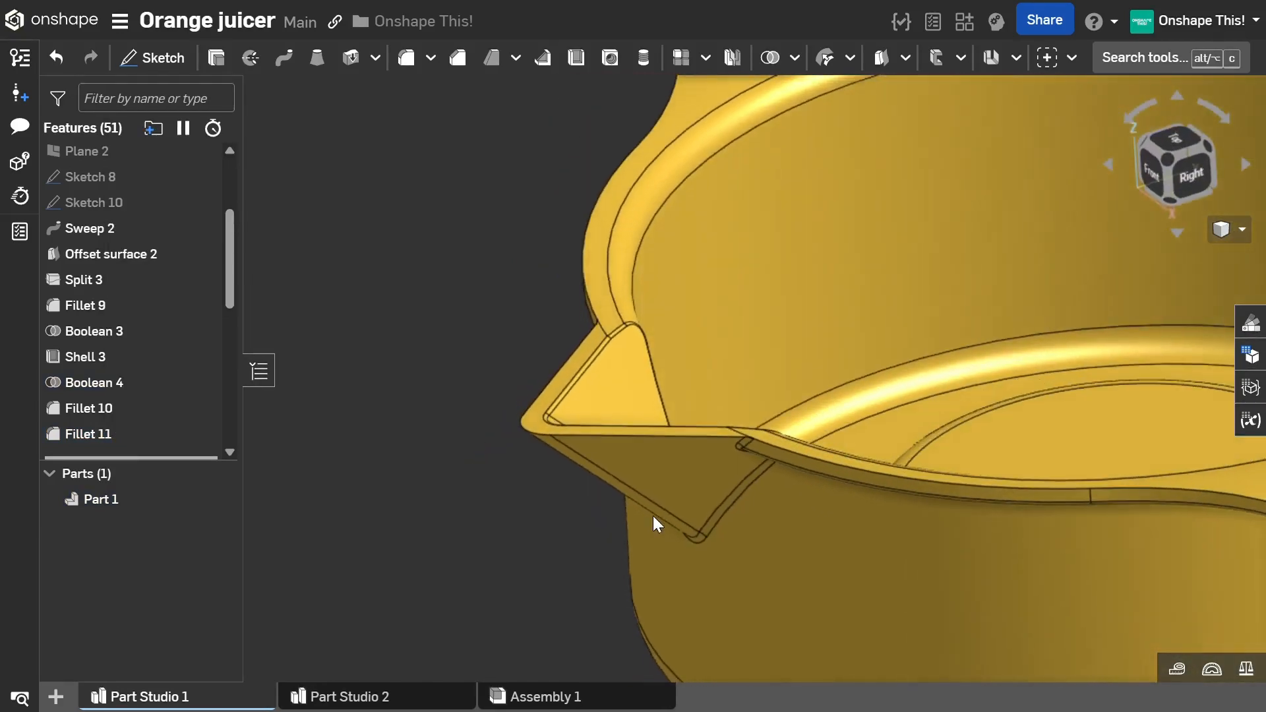
scroll(149, 378, "up", 3)
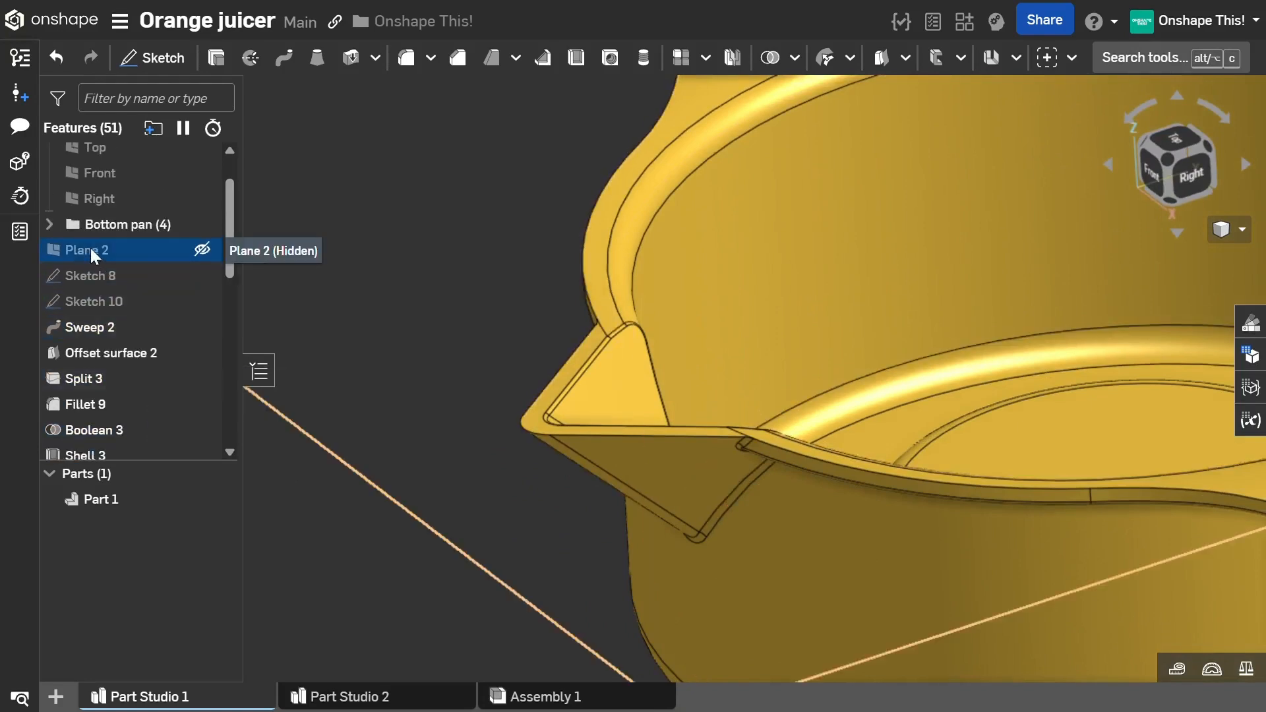
left_click_drag(99, 249, 132, 338)
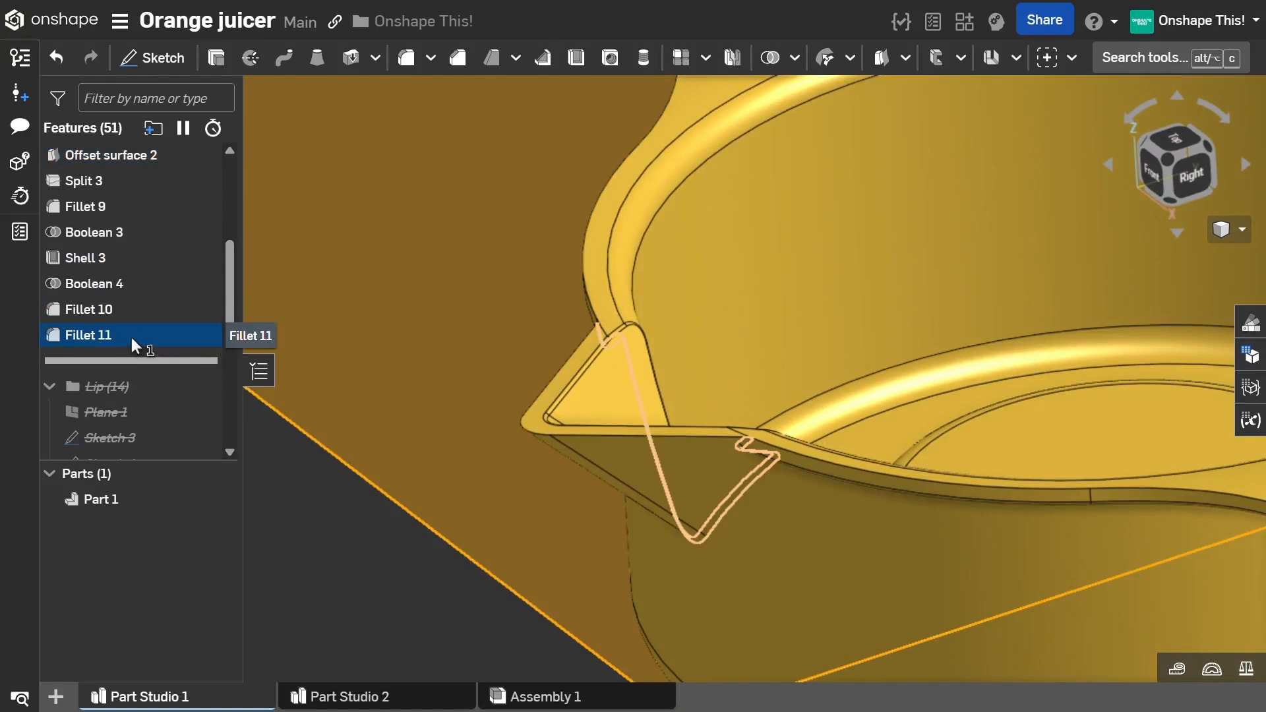
left_click(132, 338, "shift")
right_click(132, 337)
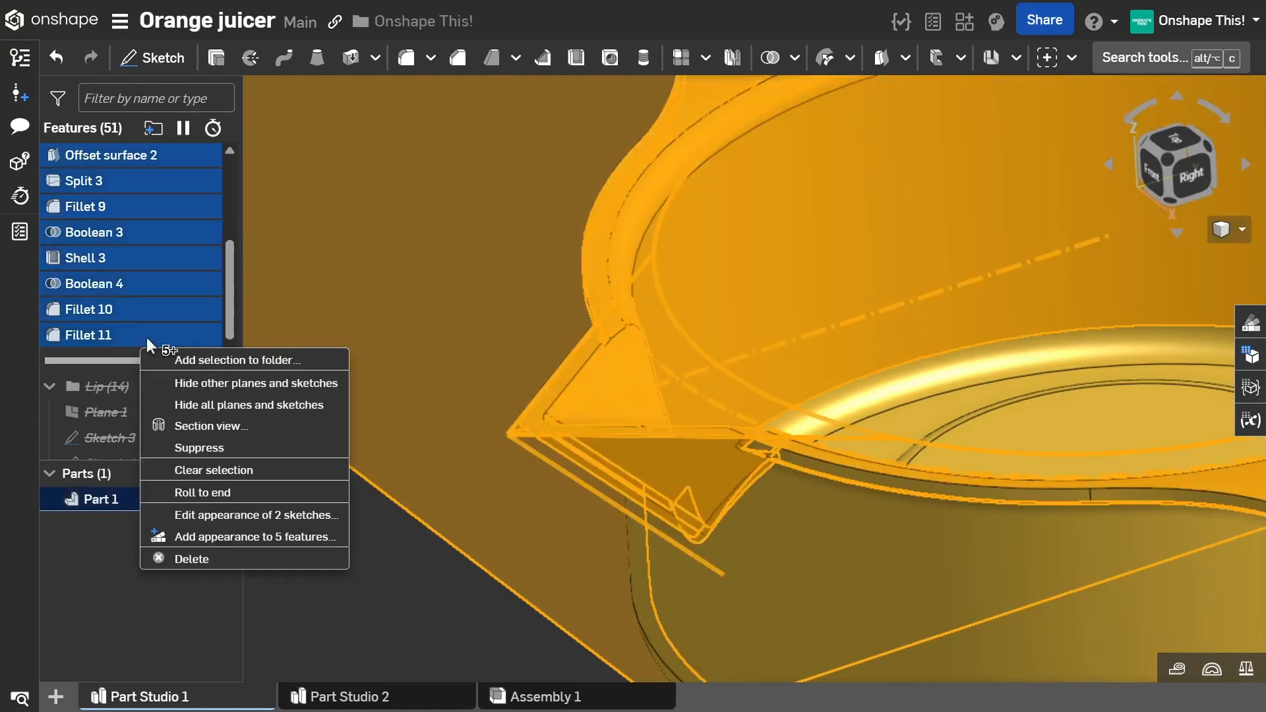
left_click(183, 363)
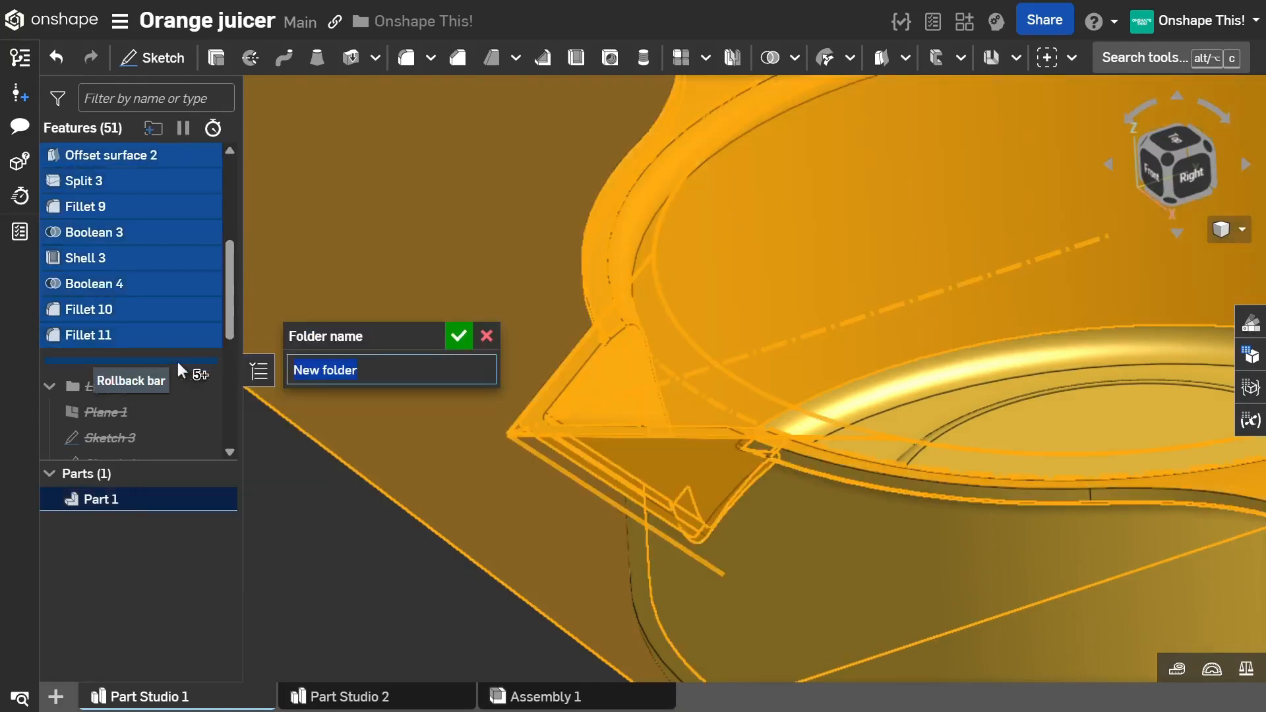
type("Lip")
key("Return")
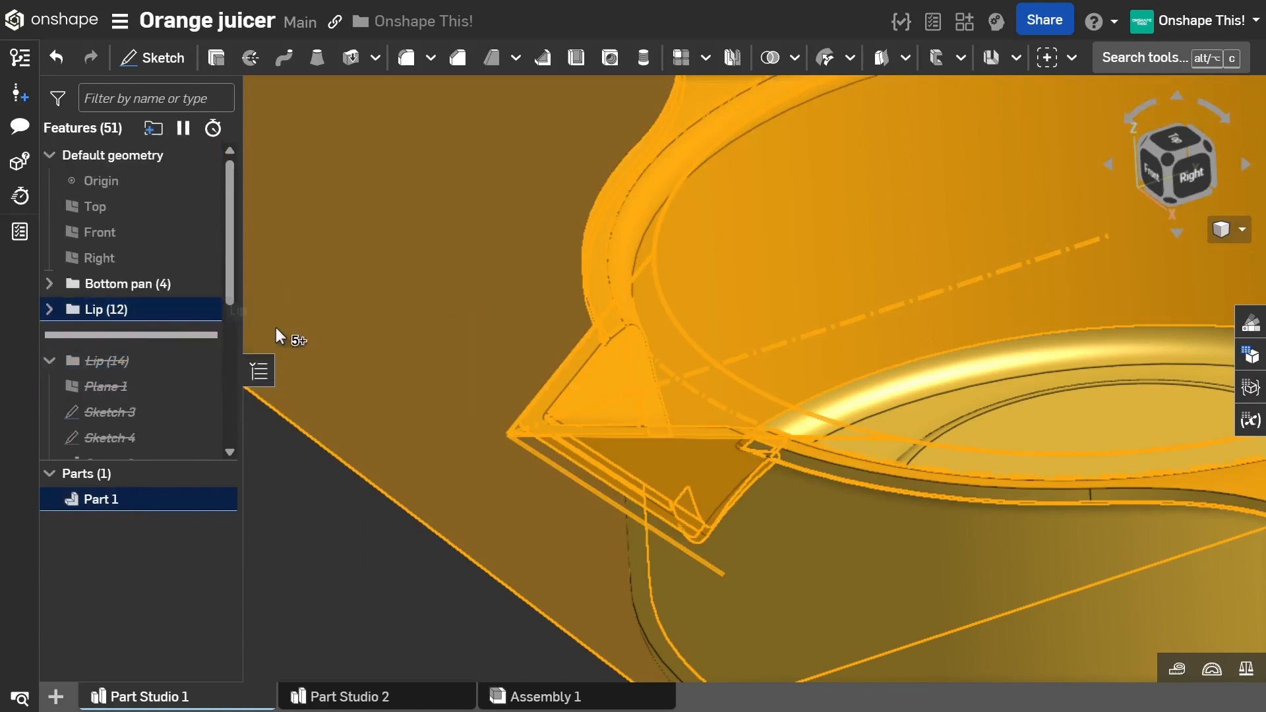
left_click(329, 546)
Step: Examine the finished pouring lip and its blended edges on the pan from several angles
scroll(503, 318, "down", 5)
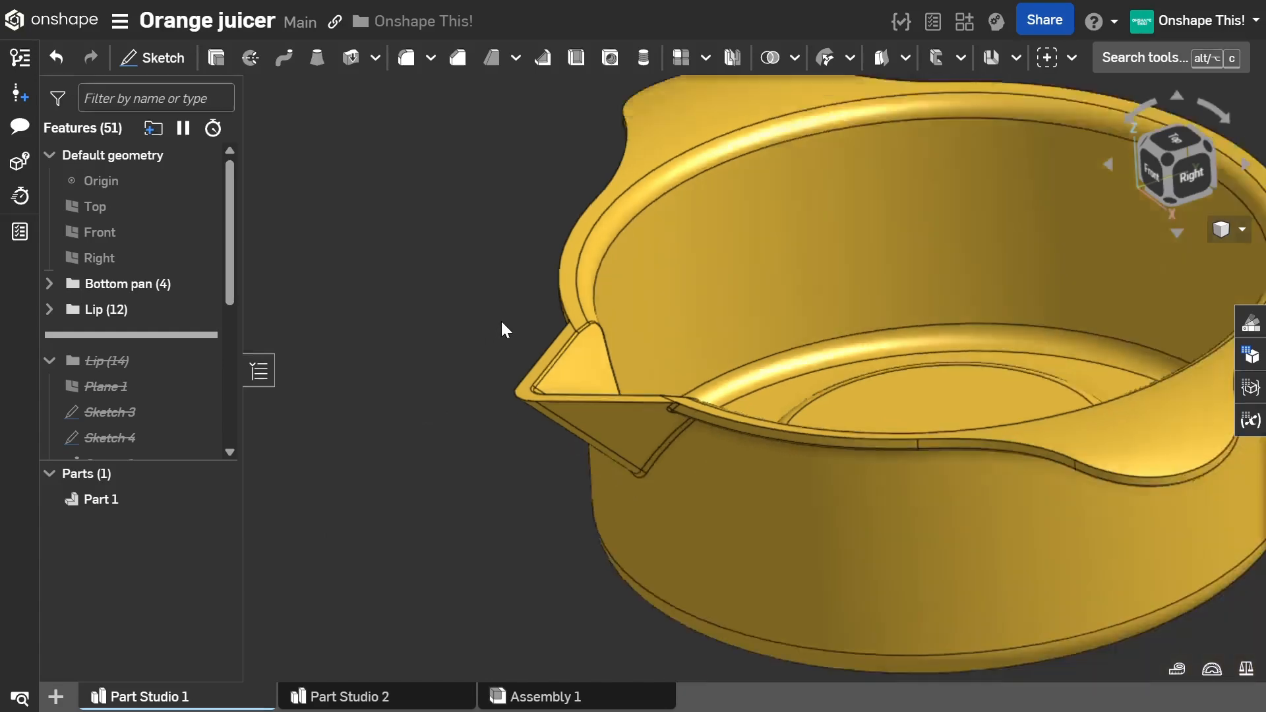
mouse_move(514, 296)
right_mouse_down()
mouse_move(521, 345)
mouse_move(520, 291)
right_mouse_up()
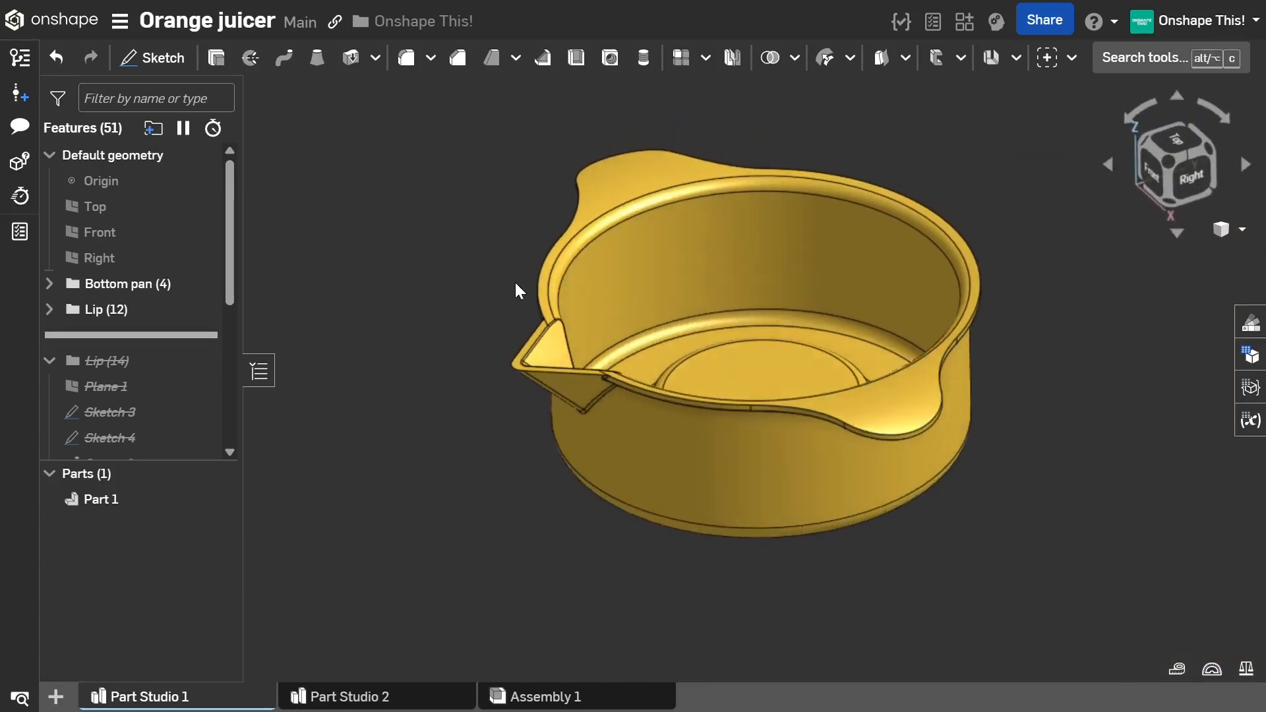
right_click_drag(462, 399, 503, 447)
scroll(492, 379, "up", 3)
right_click_drag(492, 378, 626, 312)
scroll(758, 268, "up", 5)
scroll(626, 312, "down", 4)
scroll(739, 230, "up", 3)
right_click_drag(769, 282, 859, 235)
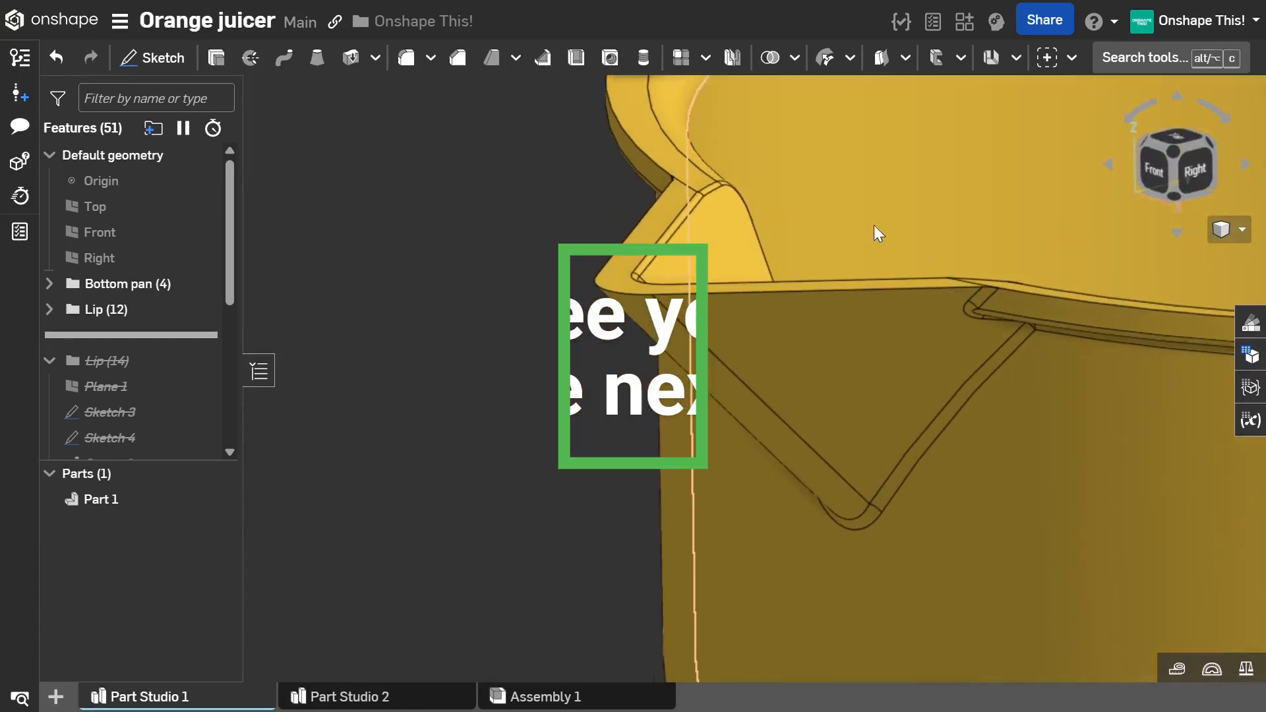